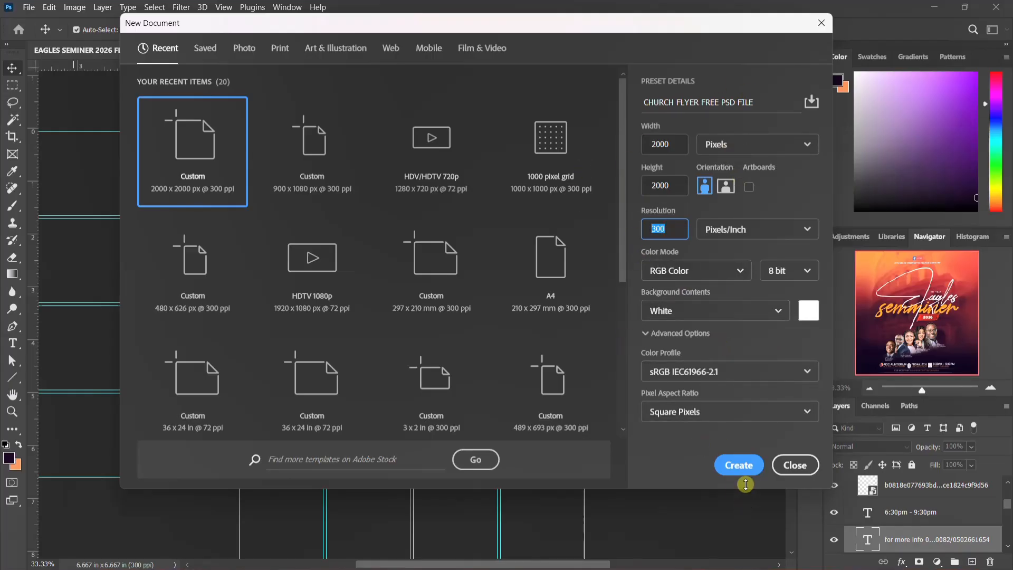
# Create the 2000 × 2000 pixel, 300 ppi document CHURCH FLYER FREE PSD FILE and convert its background into a regular layer
pyautogui.click(738, 464)
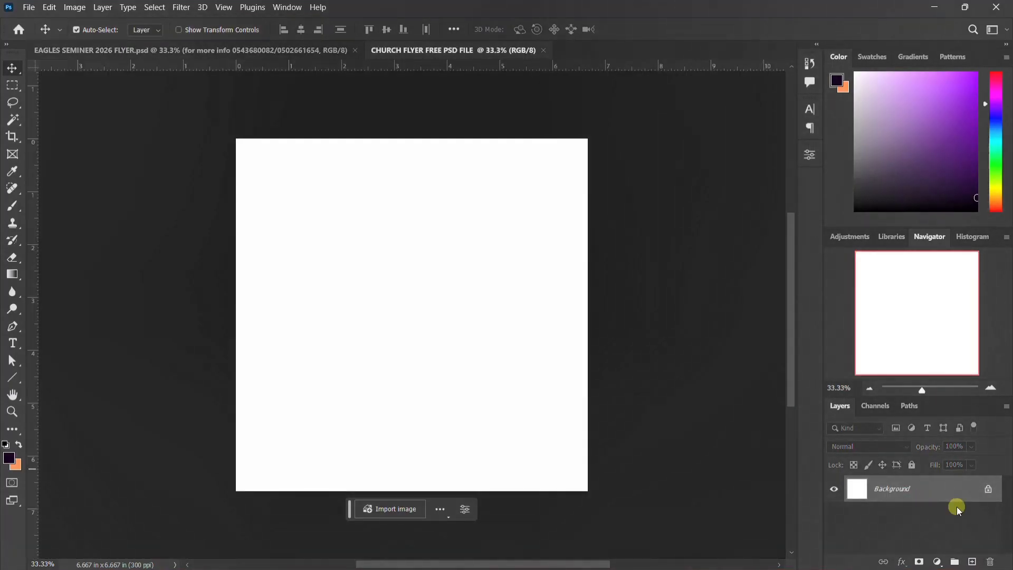
pyautogui.click(985, 490)
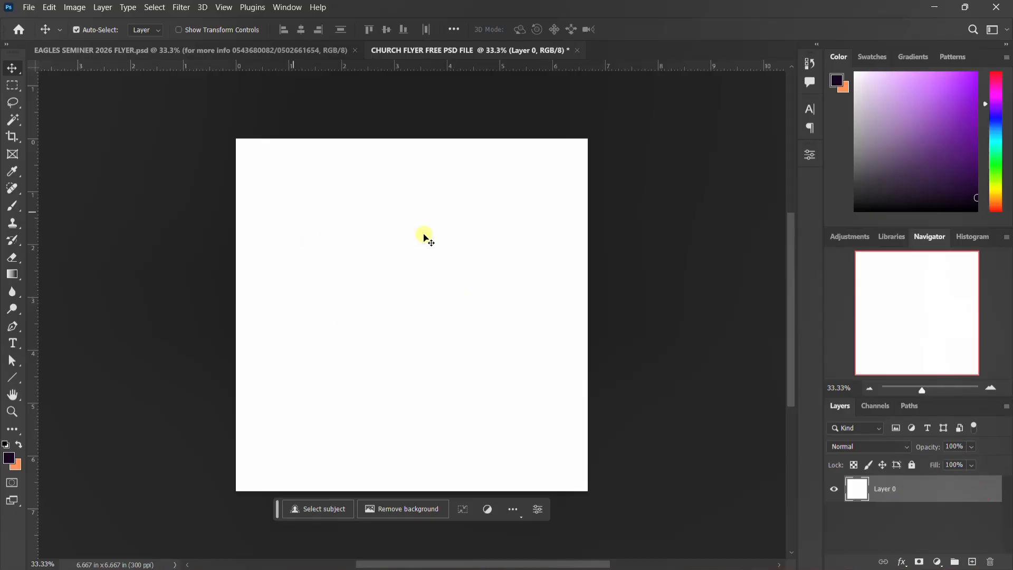
pyautogui.click(240, 53)
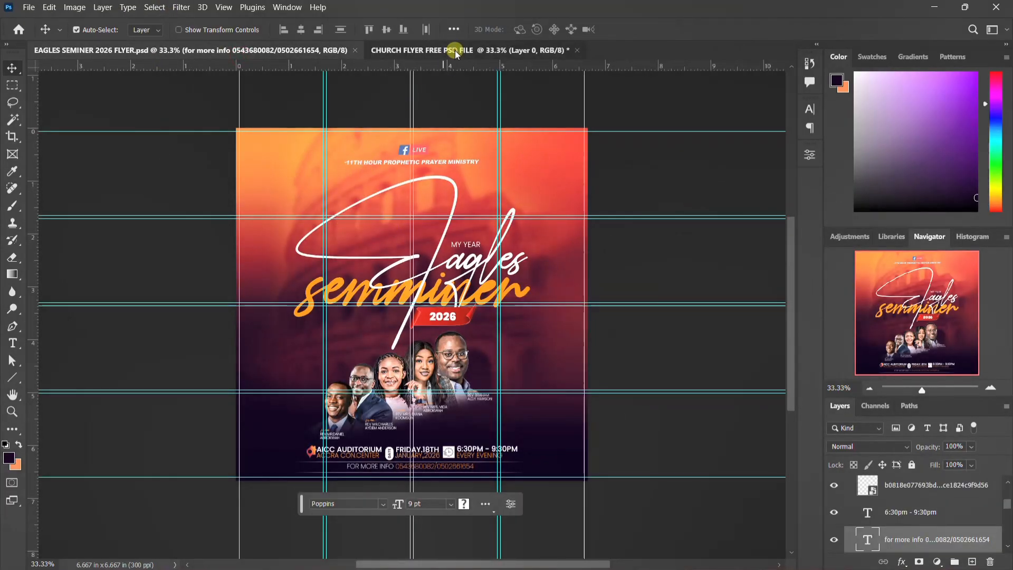
pyautogui.click(449, 49)
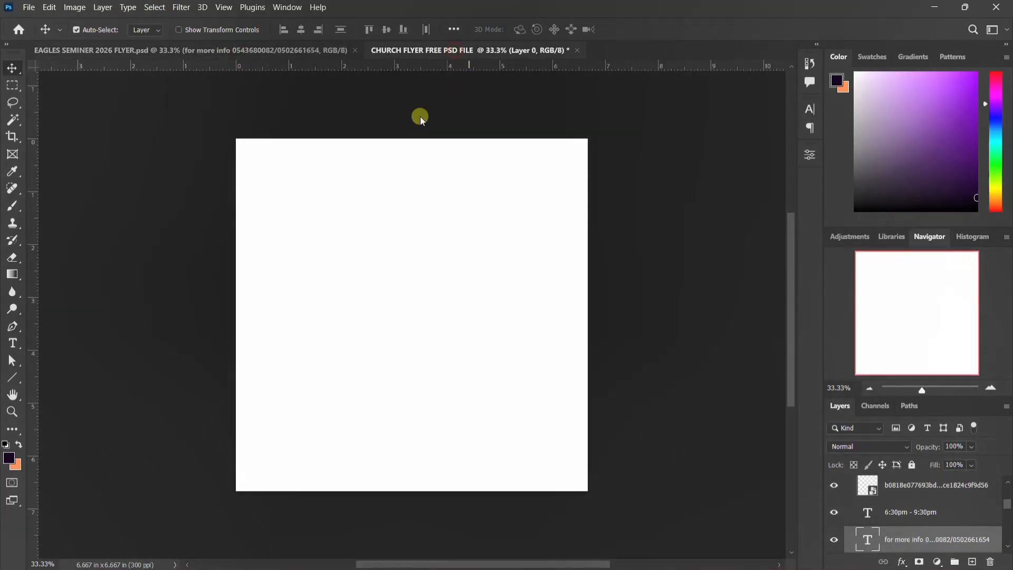
# Add a gradient fill layer using the black-to-orange gradient from the Basics presets
pyautogui.click(919, 561)
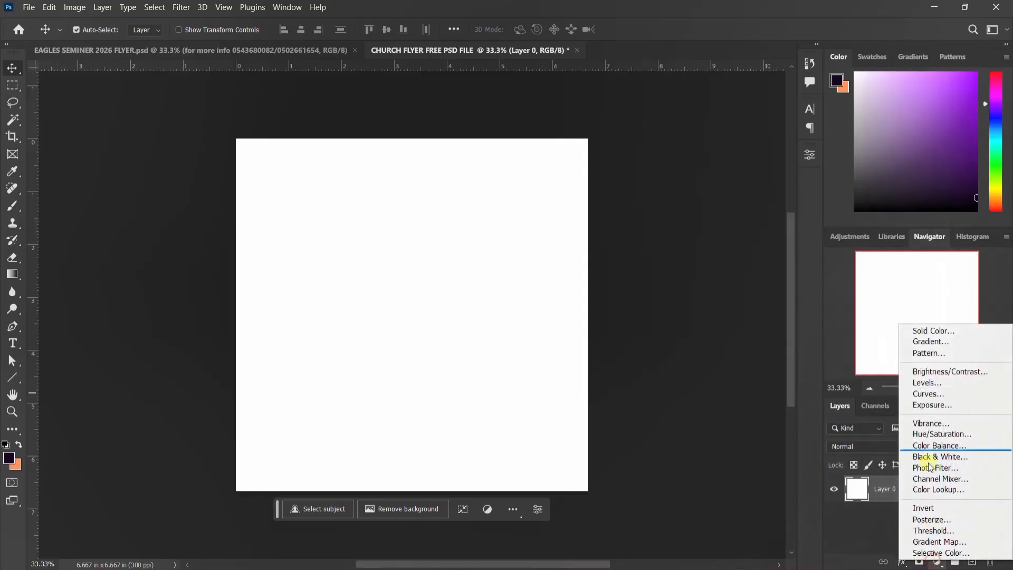
pyautogui.click(918, 342)
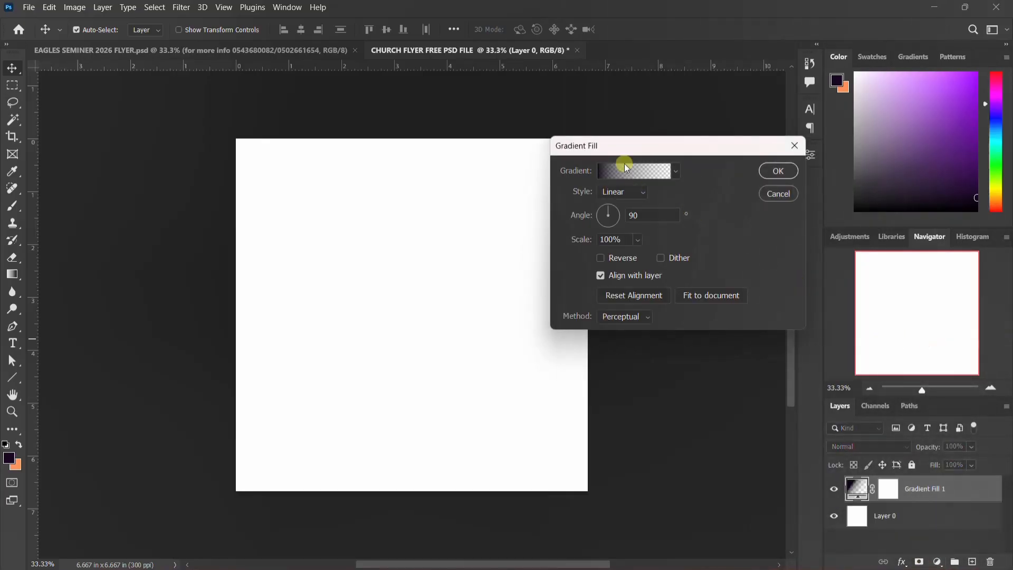
pyautogui.click(624, 171)
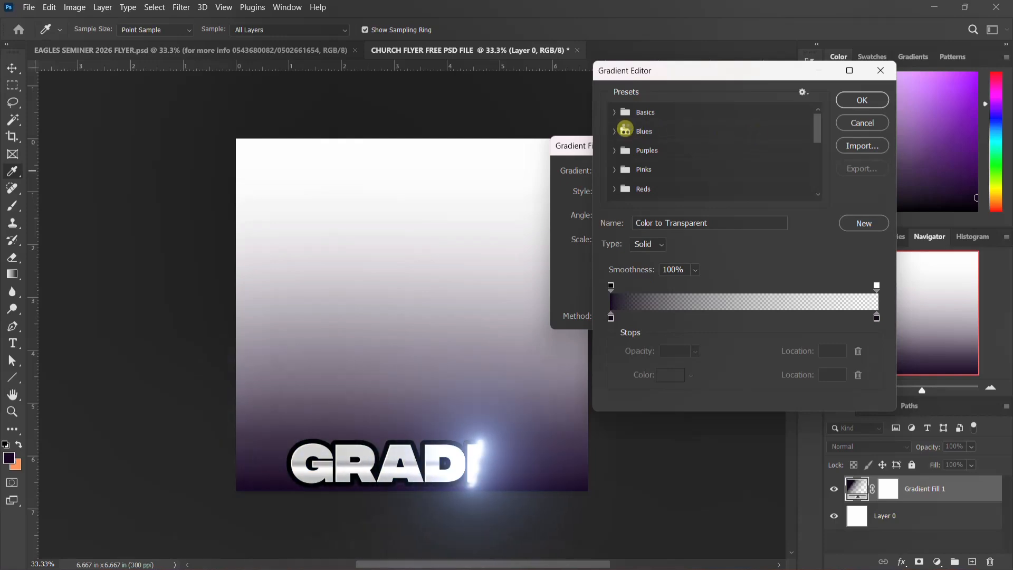
pyautogui.click(616, 113)
pyautogui.click(650, 132)
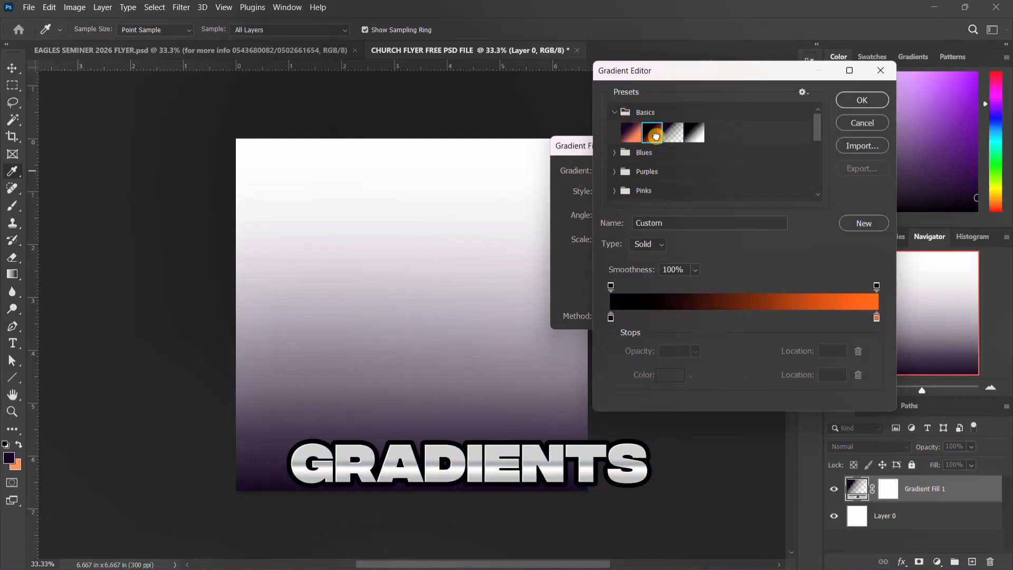
# Set the gradient's color stops to 000000 and ff5400, and apply the fill with linear style at 90°
pyautogui.doubleClick(610, 317)
pyautogui.click(898, 342)
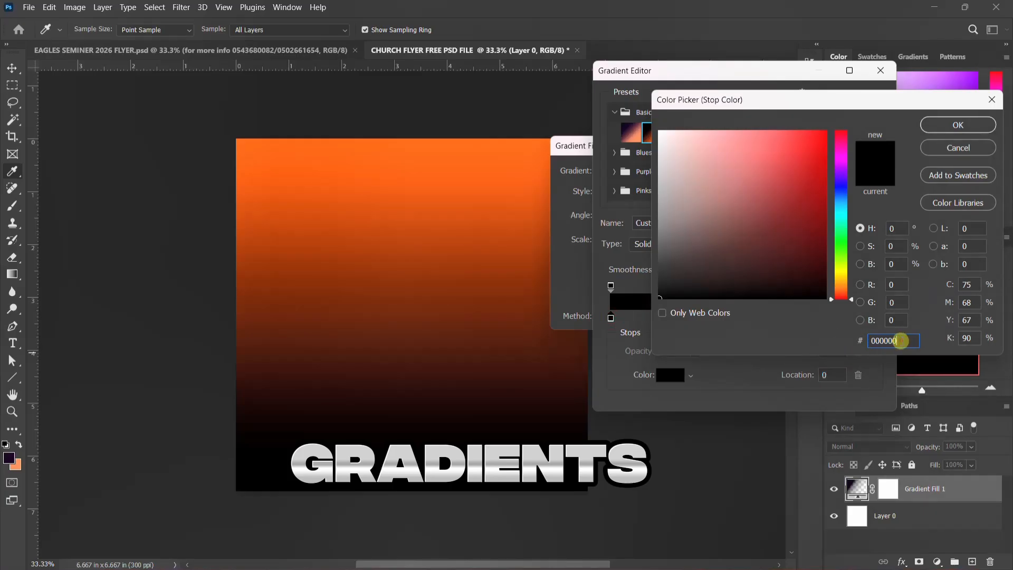
pyautogui.click(955, 125)
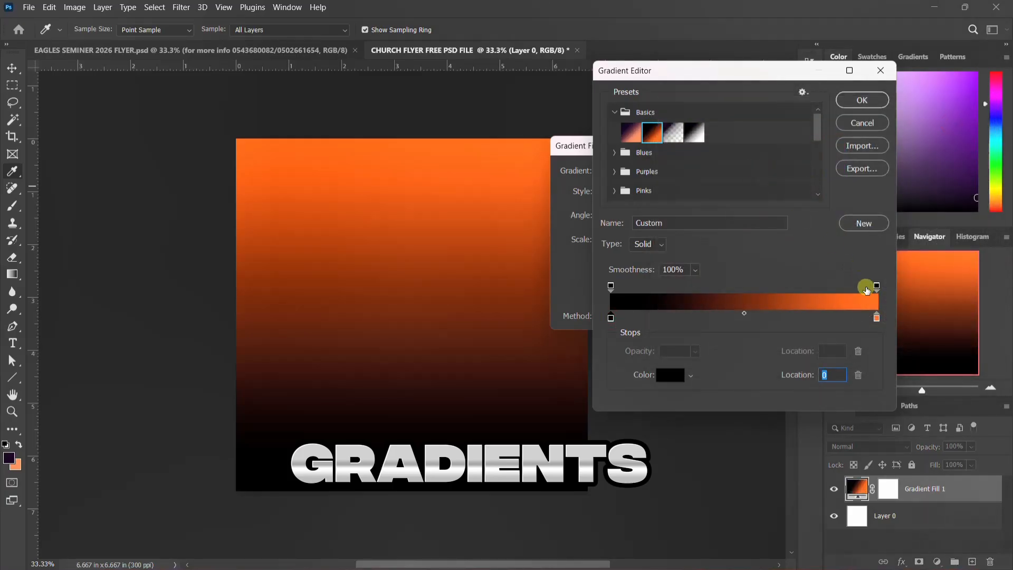
pyautogui.doubleClick(876, 318)
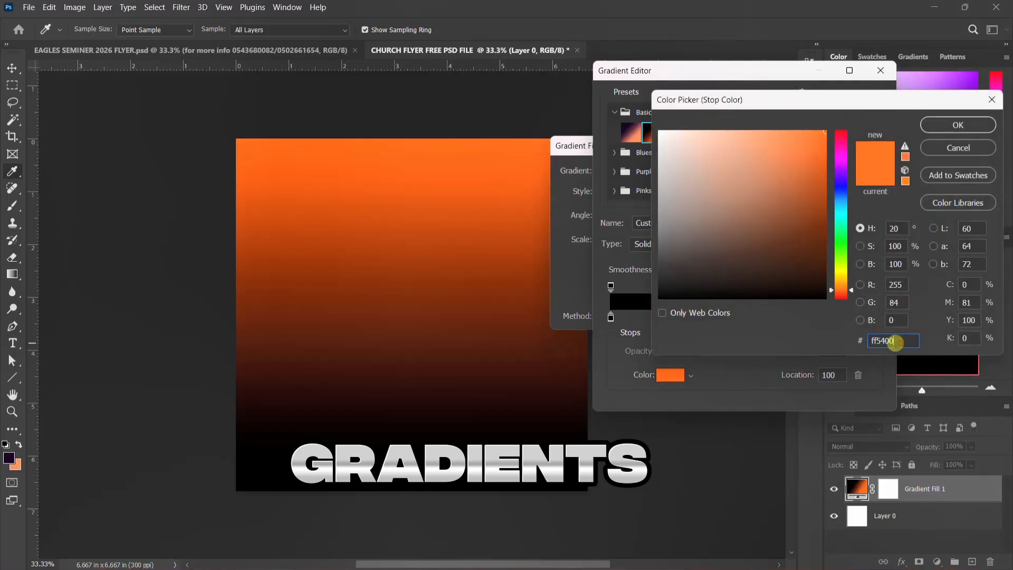
pyautogui.click(895, 342)
pyautogui.click(957, 125)
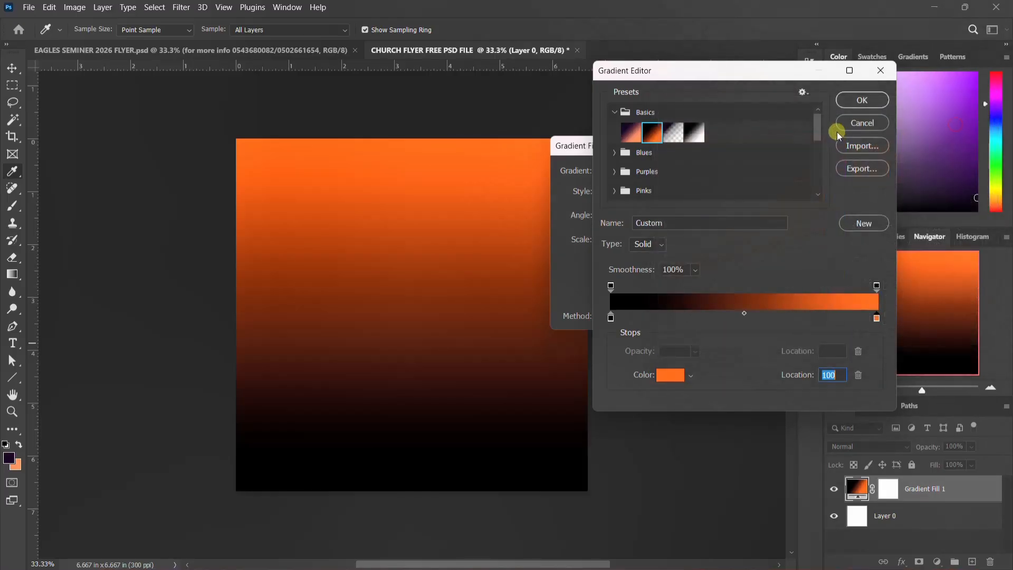
pyautogui.click(863, 101)
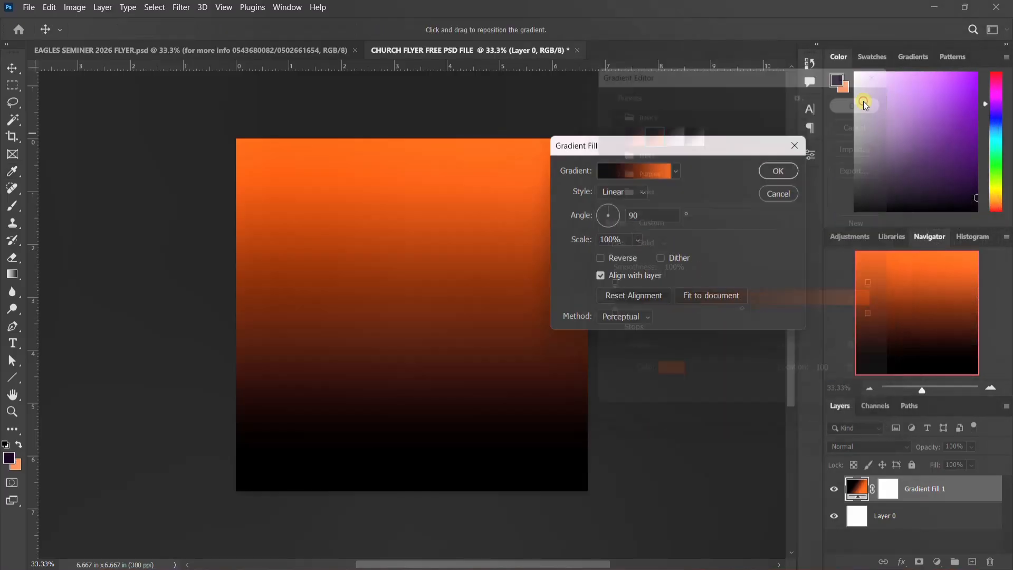
pyautogui.click(775, 171)
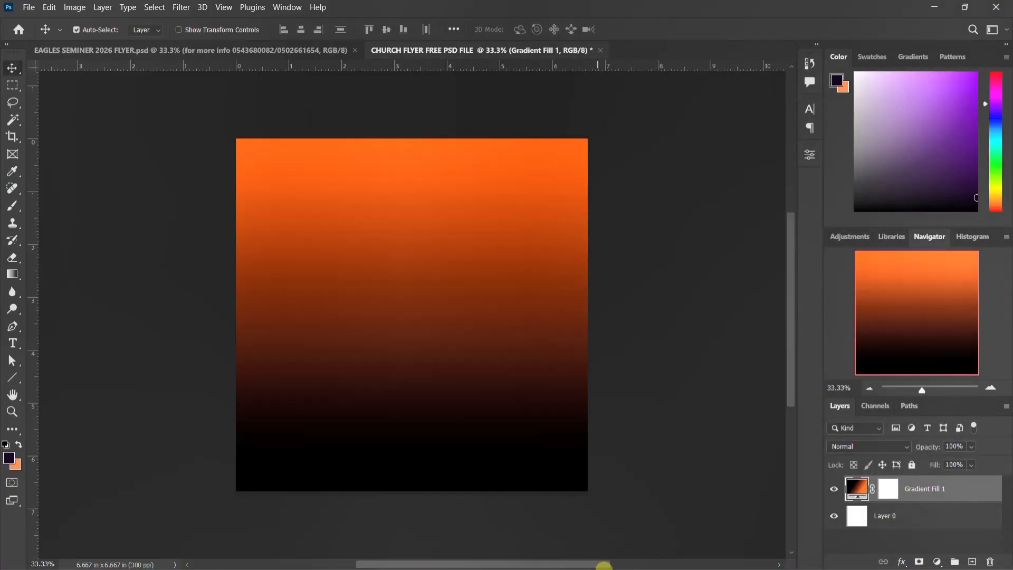
# Place the OLD BUILDING image from the DESTINY DEVINE folder, scaled to about 88.89% to span the canvas width and centred slightly higher
pyautogui.click(652, 554)
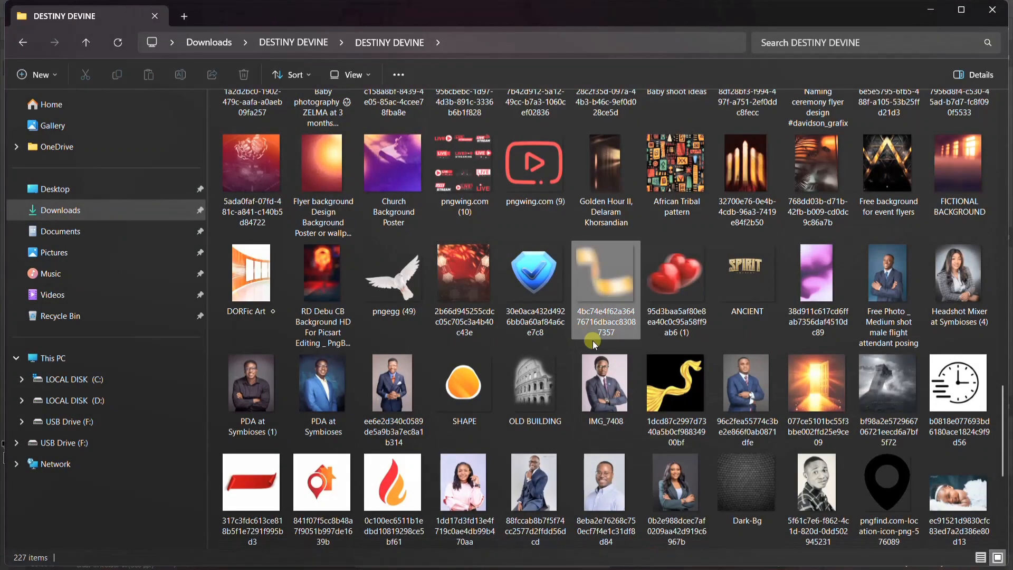
pyautogui.click(529, 385)
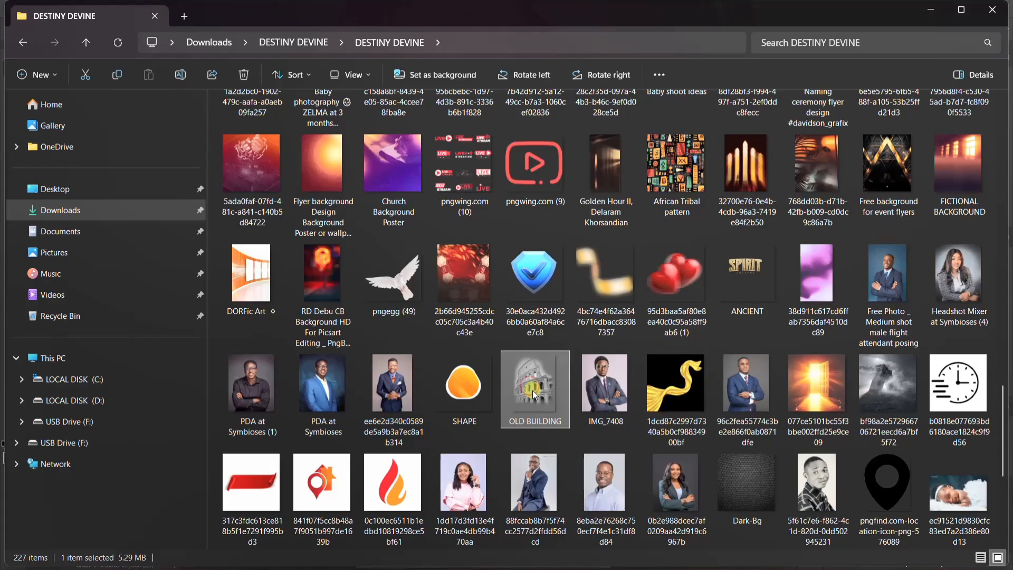
pyautogui.moveTo(655, 566)
pyautogui.moveTo(655, 565); pyautogui.dragTo(448, 347)
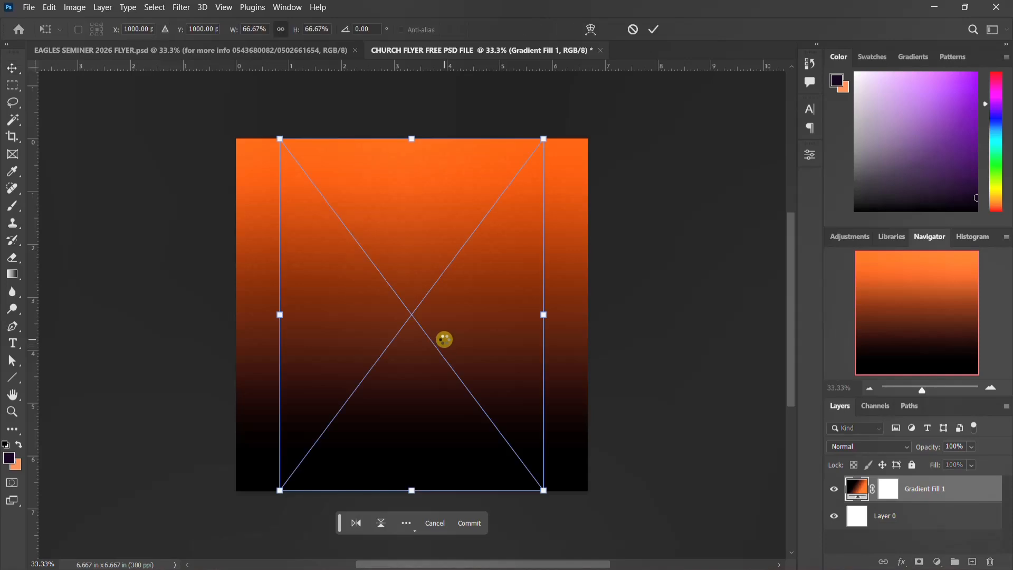
pyautogui.moveTo(544, 313); pyautogui.dragTo(588, 315)
pyautogui.moveTo(452, 317); pyautogui.dragTo(459, 331)
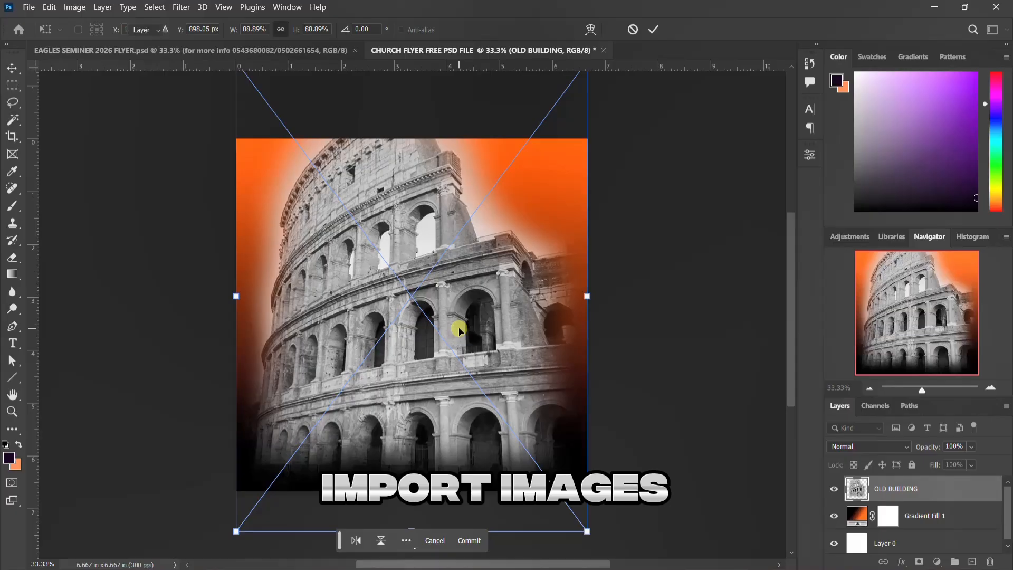
pyautogui.press('Return')
# Set the OLD BUILDING layer's blend mode to Soft Light and apply a Gaussian Blur with a 20-pixel radius
pyautogui.click(896, 446)
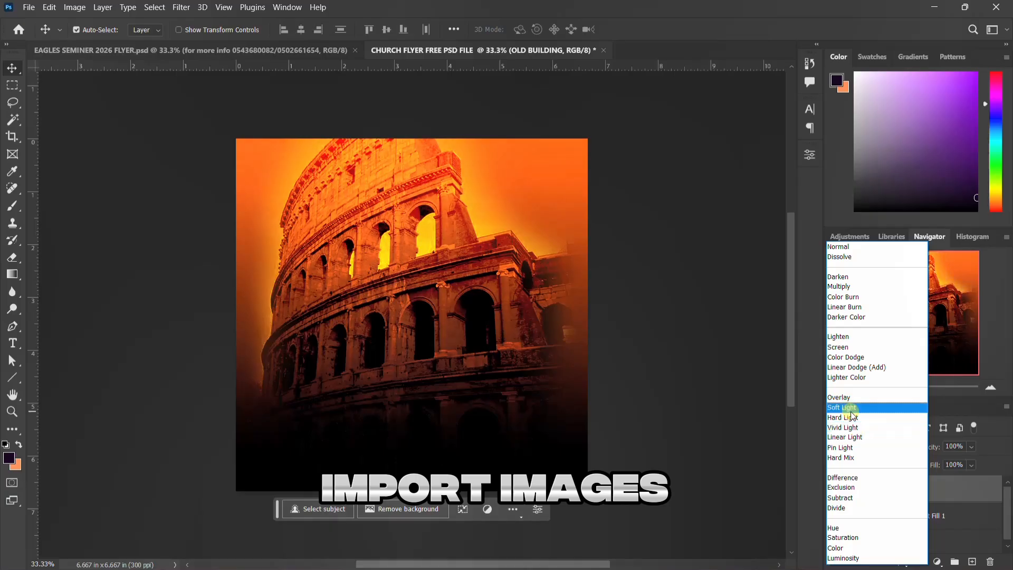
pyautogui.click(851, 409)
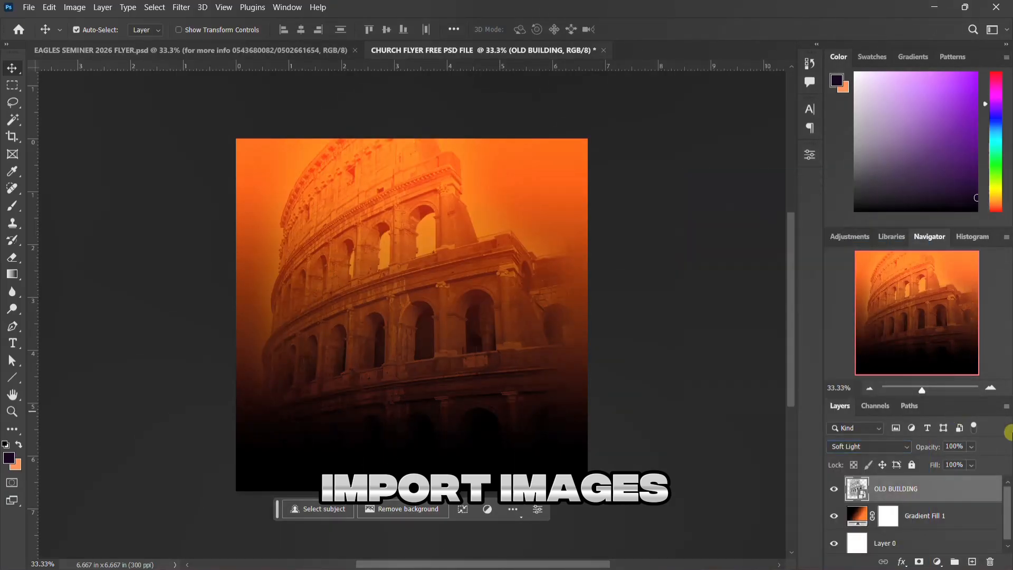
pyautogui.click(182, 8)
pyautogui.moveTo(210, 167)
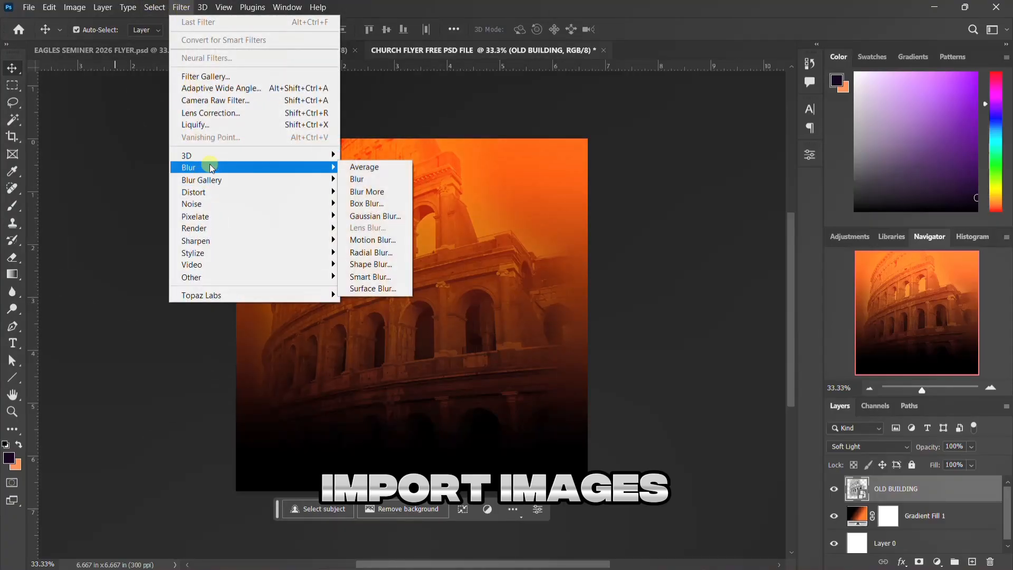
pyautogui.click(369, 216)
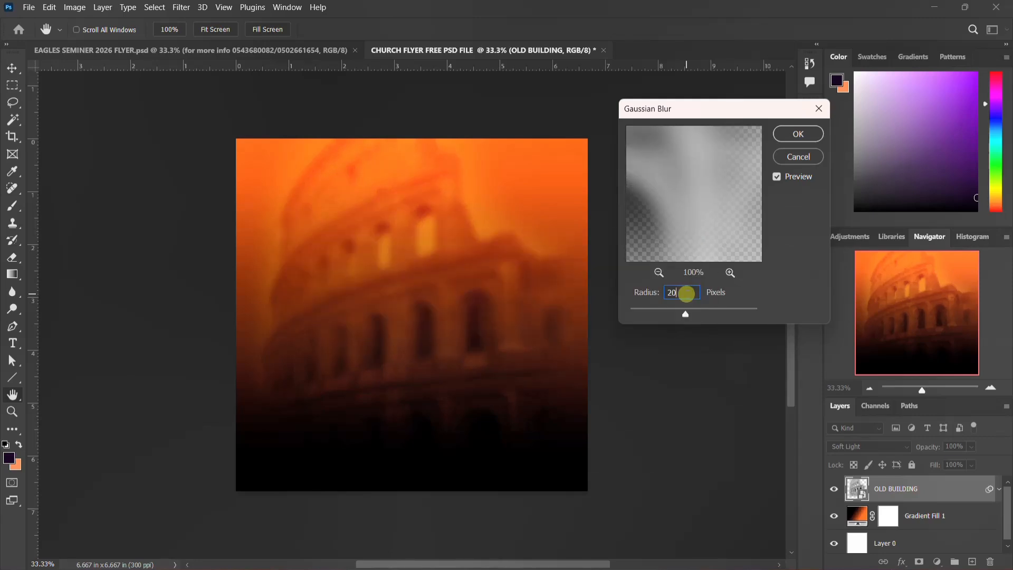
pyautogui.press('Return')
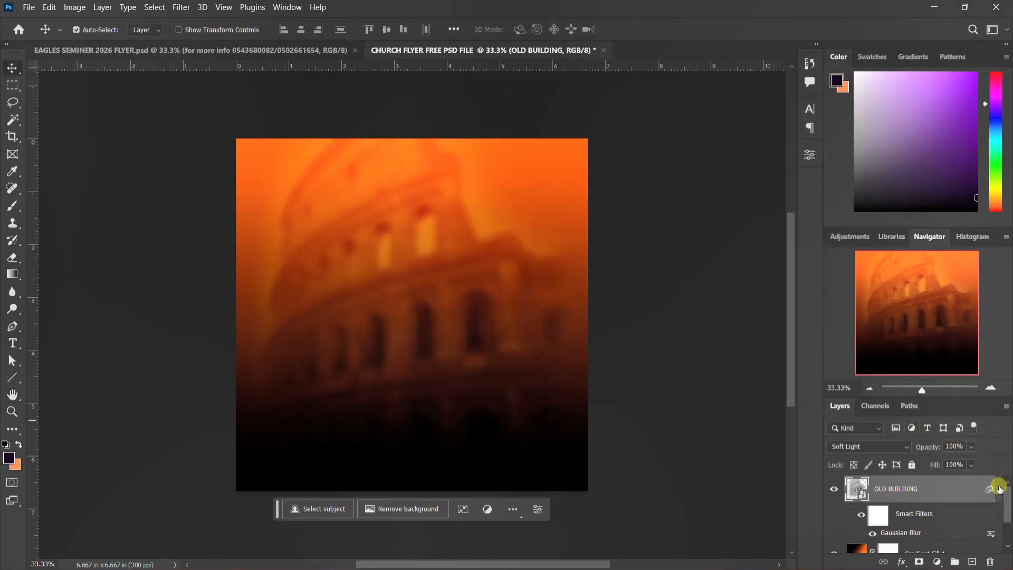
pyautogui.click(999, 490)
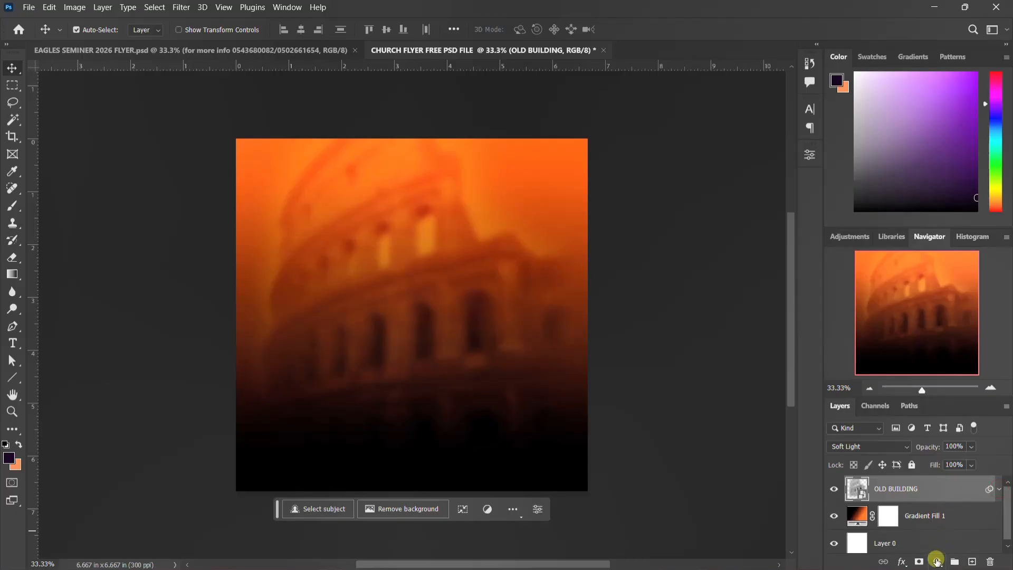
# Add a Color Lookup adjustment layer above the OLD BUILDING layer and open the 3D LUT file chooser
pyautogui.click(937, 563)
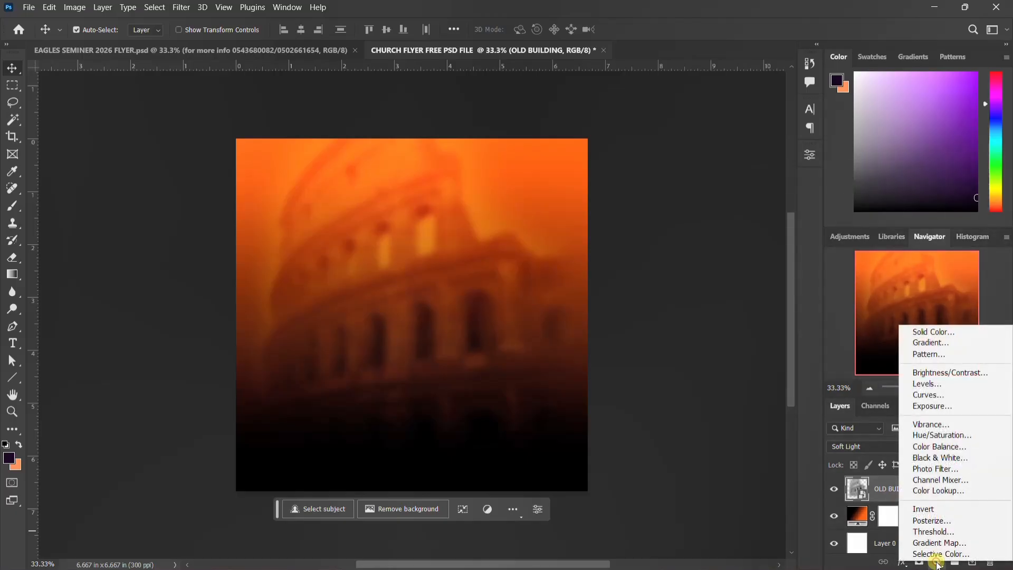
pyautogui.click(946, 496)
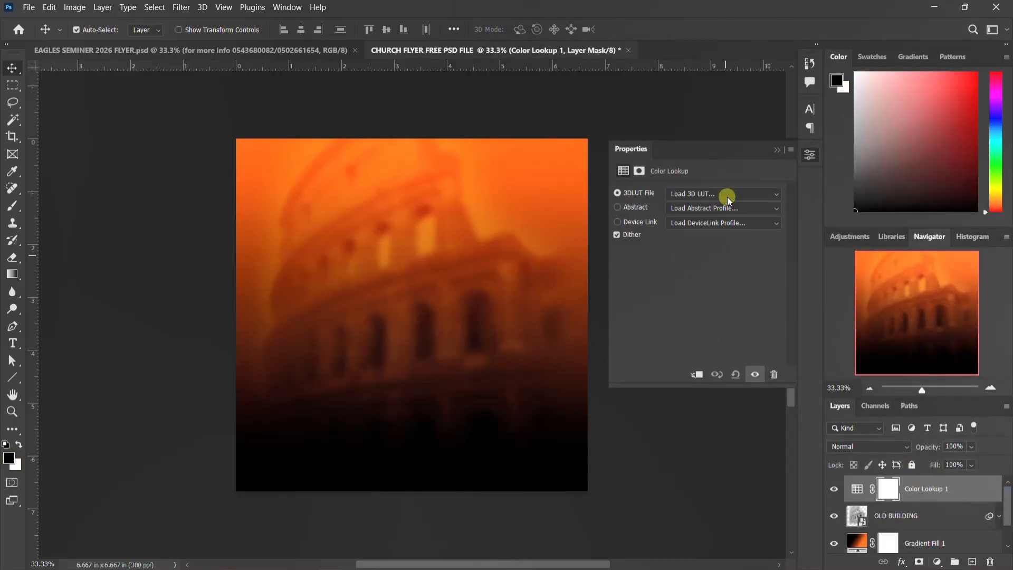
pyautogui.click(727, 196)
pyautogui.click(703, 206)
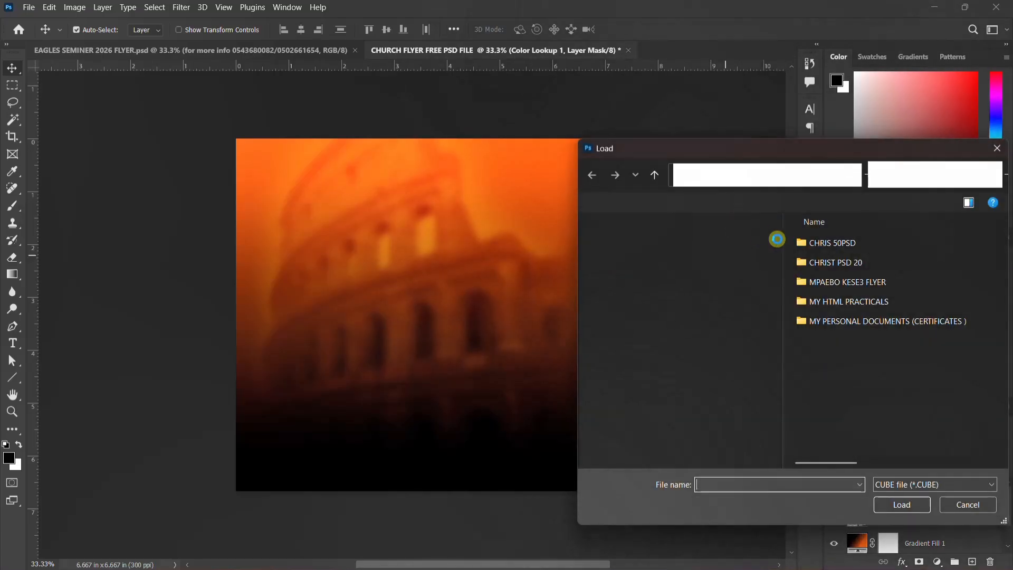
# Browse on LOCAL DISK (D:) through desktop folders, SOFTWARES and MY LOGO INTRO to the purple11 free LUTs folder
pyautogui.scroll(-3, 638, 369)
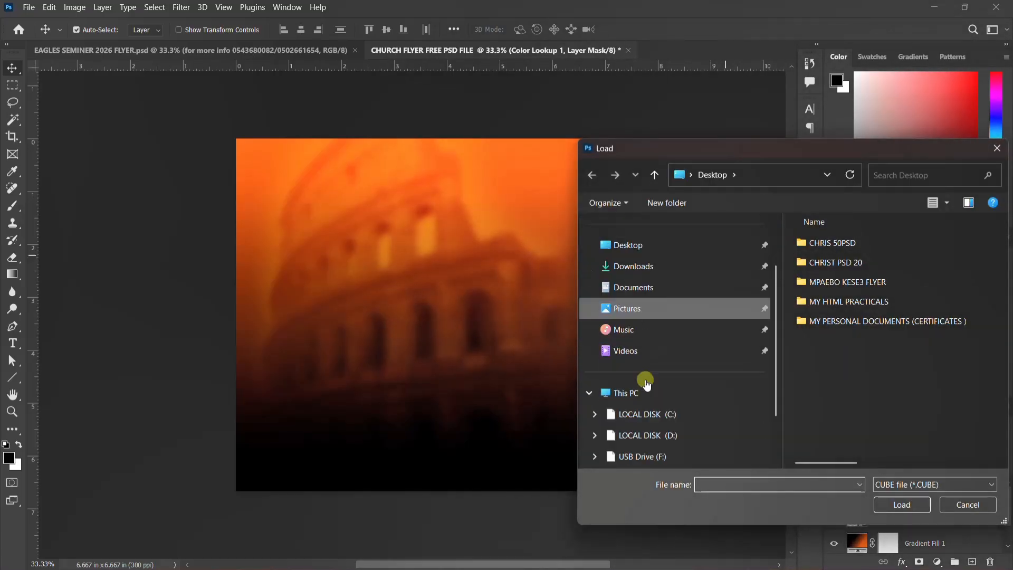
pyautogui.click(655, 374)
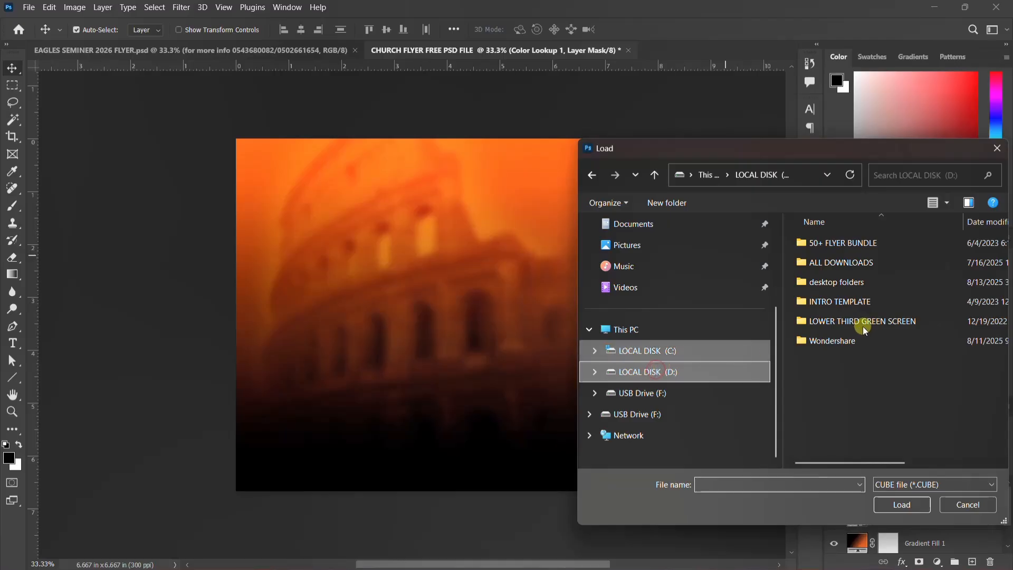
pyautogui.click(844, 285)
pyautogui.doubleClick(844, 287)
pyautogui.scroll(-5, 845, 337)
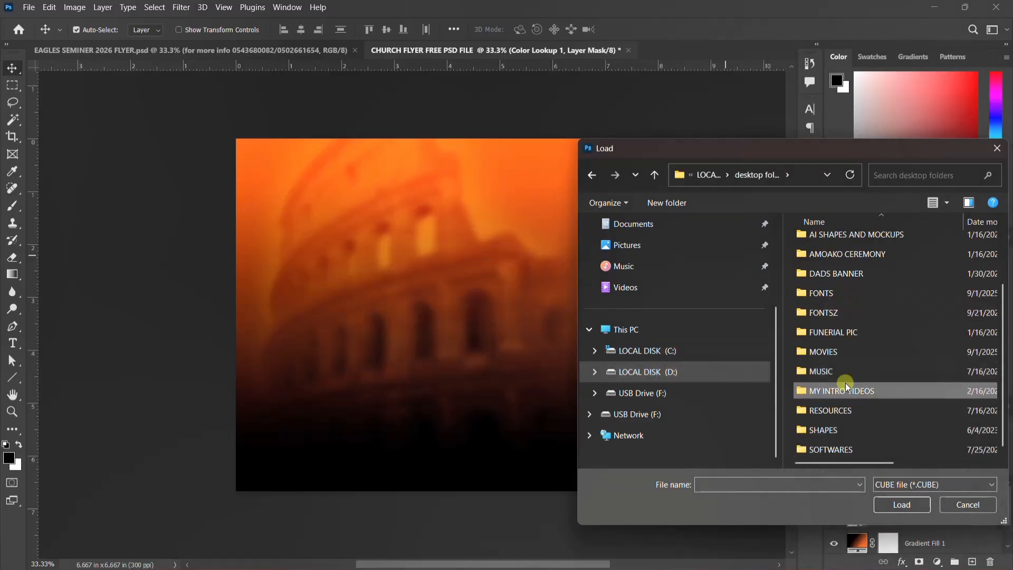
pyautogui.doubleClick(831, 451)
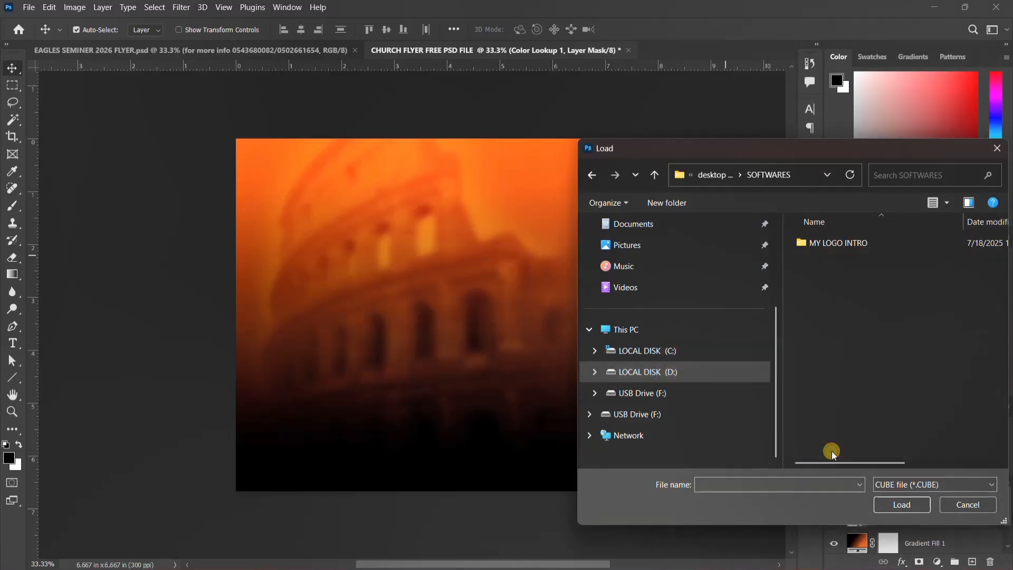
pyautogui.doubleClick(840, 243)
pyautogui.doubleClick(831, 263)
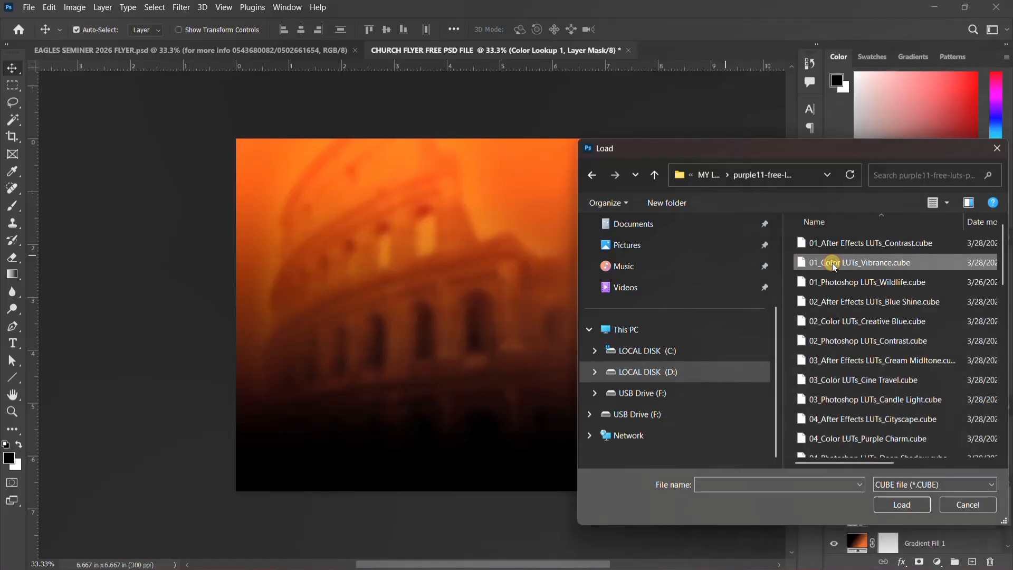
# Load well-see.CUBE as the Color Lookup layer's 3D LUT
pyautogui.scroll(-10, 834, 386)
pyautogui.scroll(-1, 846, 401)
pyautogui.click(843, 430)
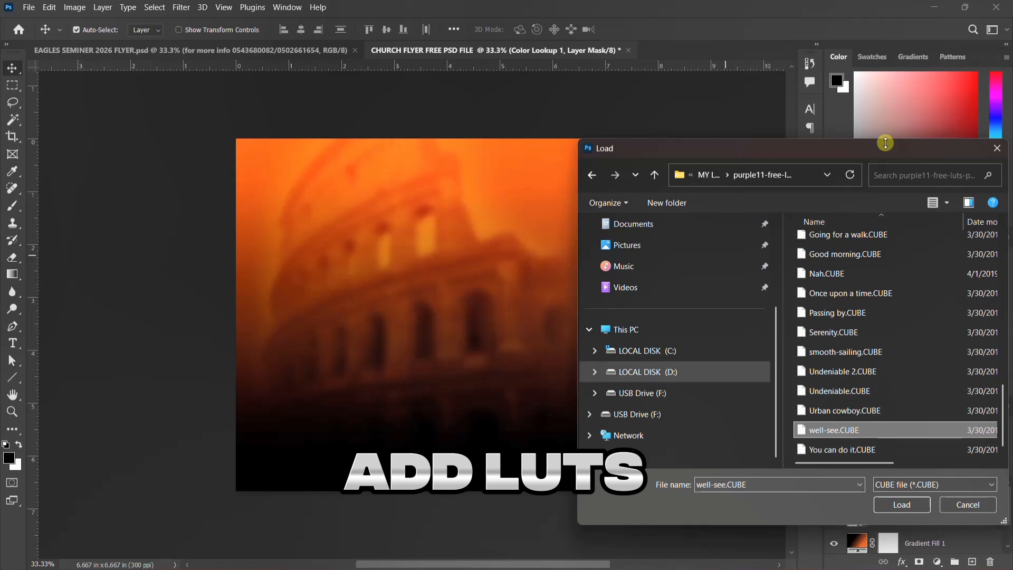
pyautogui.moveTo(885, 143); pyautogui.dragTo(712, 137)
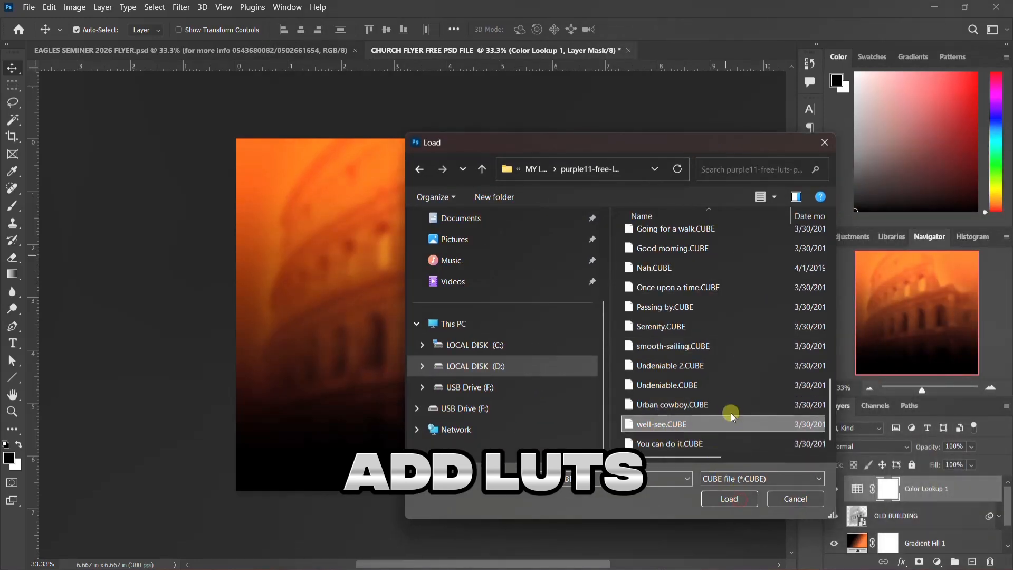
pyautogui.click(729, 499)
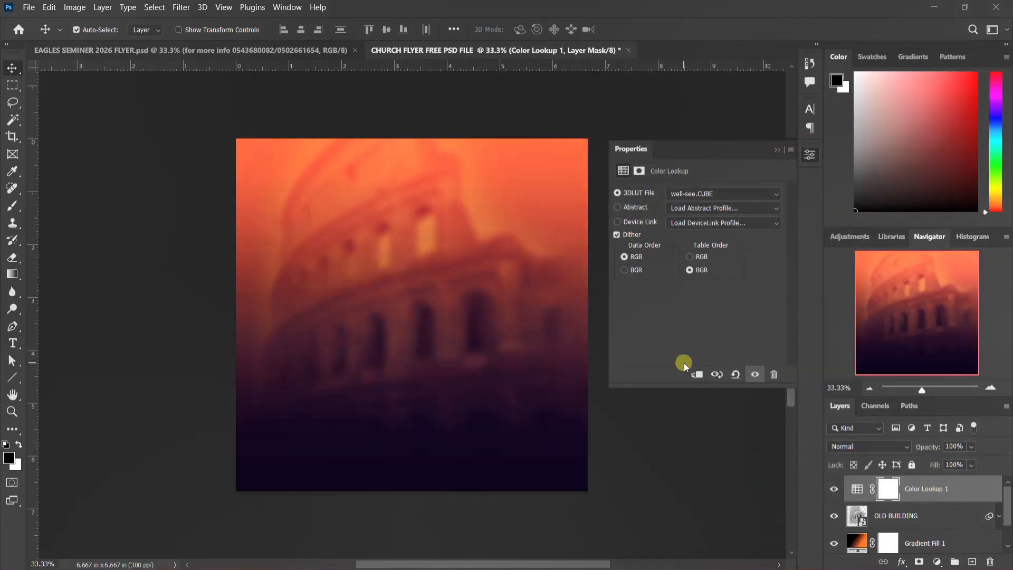
# Set the Color Lookup 1 layer's blend mode to Lighten
pyautogui.click(807, 156)
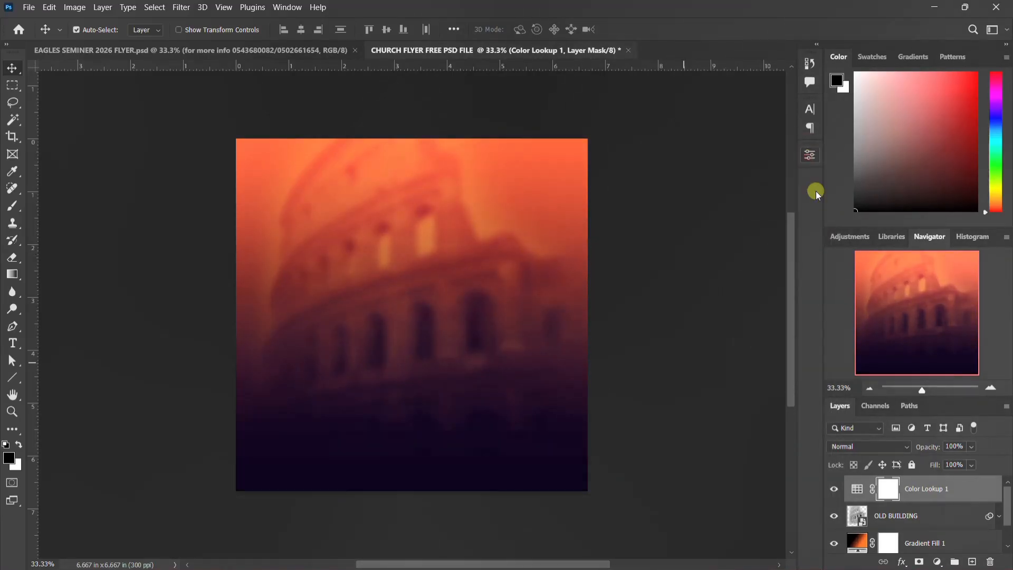
pyautogui.click(885, 450)
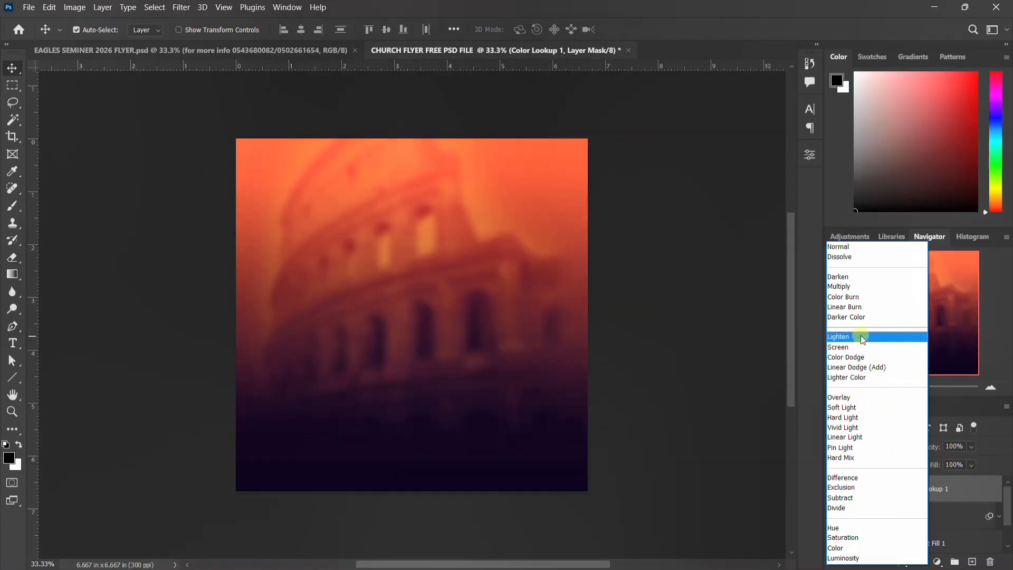
pyautogui.click(859, 336)
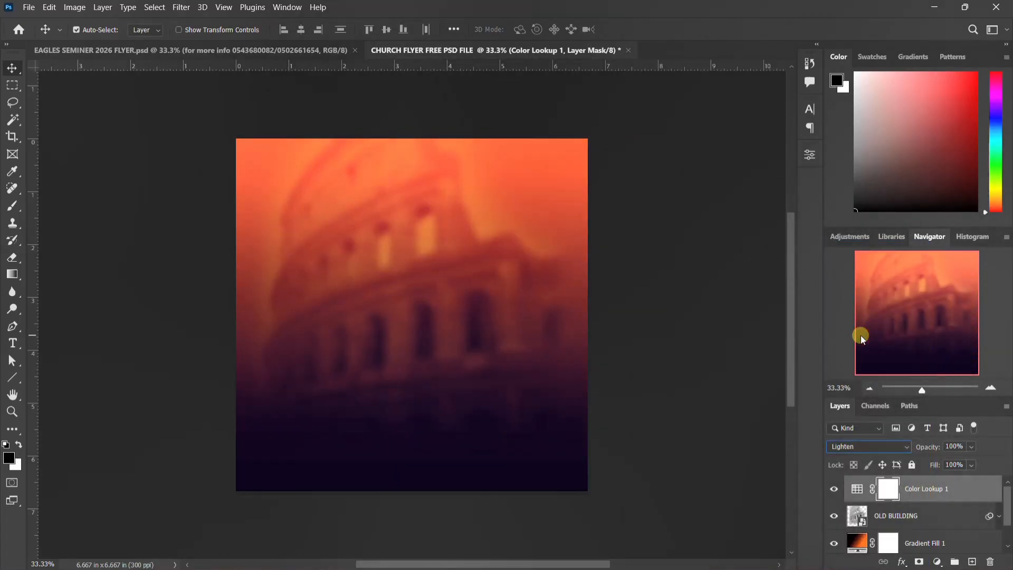
# Group all layers from Color Lookup 1 down to Layer 0 and name the group BACKGROUND
pyautogui.scroll(-1, 929, 517)
pyautogui.keyDown('shift'); pyautogui.click(925, 535); pyautogui.keyUp('shift')
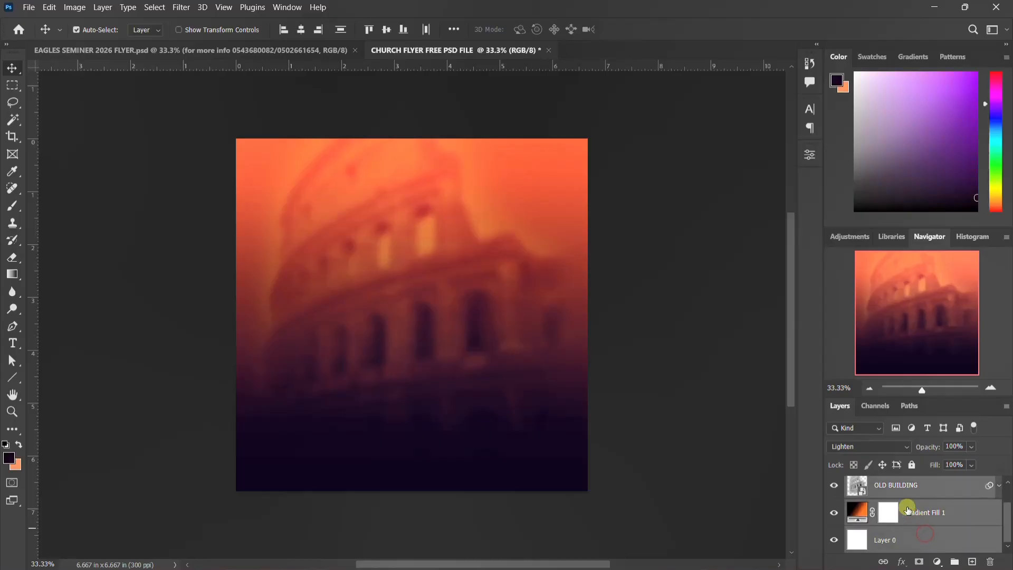
pyautogui.scroll(1, 906, 506)
pyautogui.hotkey('ctrl', 'g')
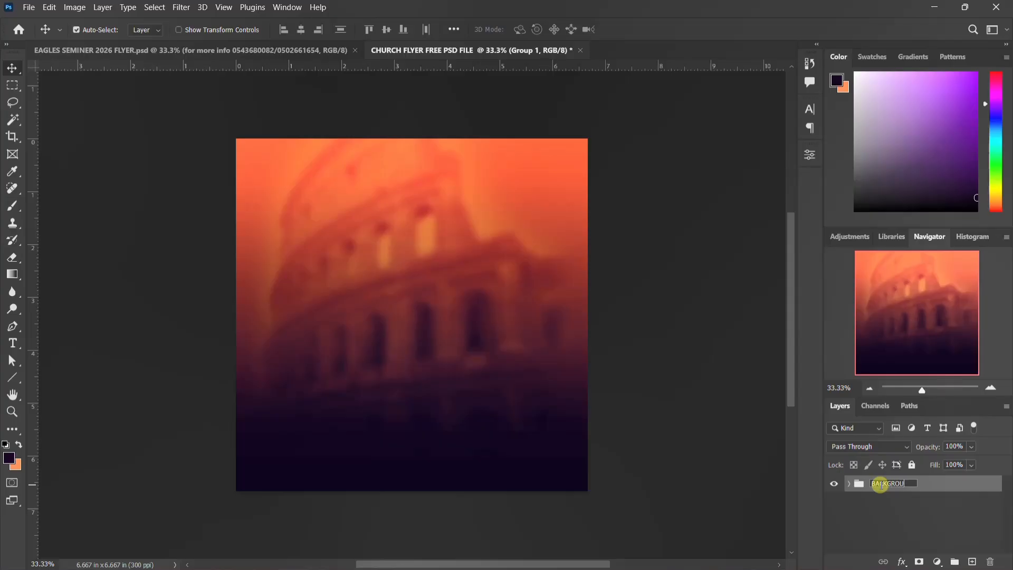
pyautogui.click(880, 484)
pyautogui.write('BACKGROUND')
pyautogui.press('Return')
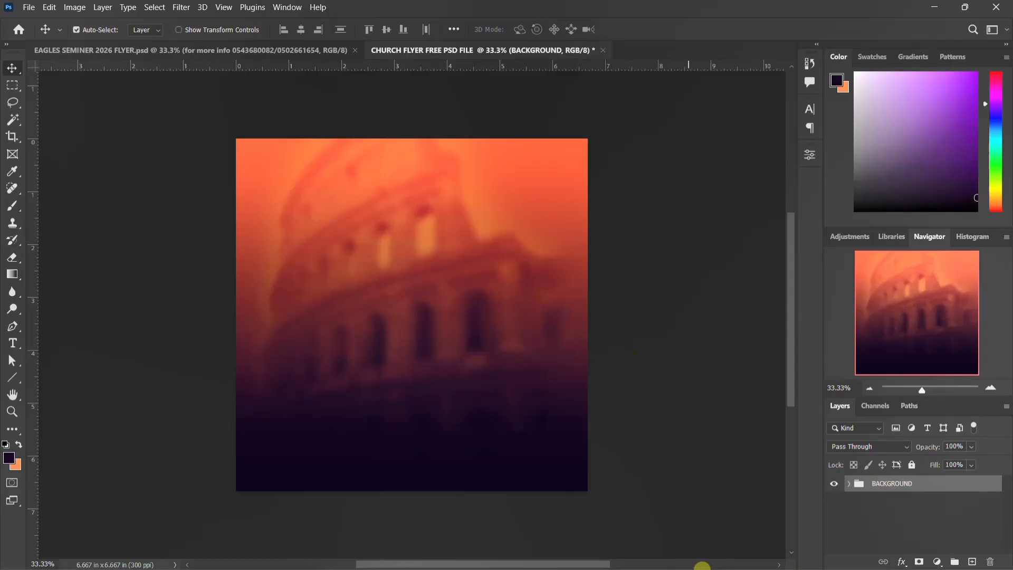
pyautogui.click(652, 559)
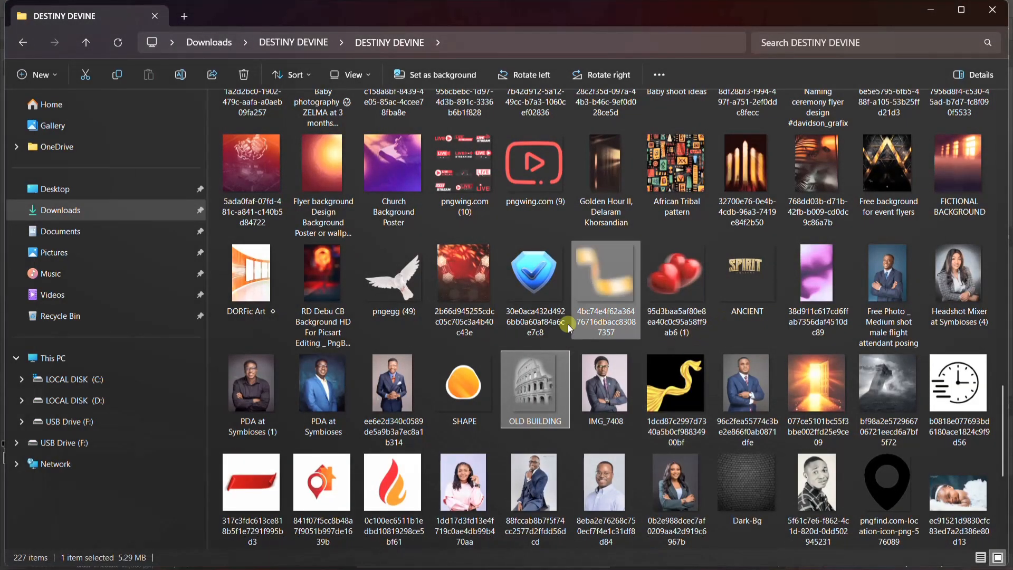
pyautogui.click(338, 472)
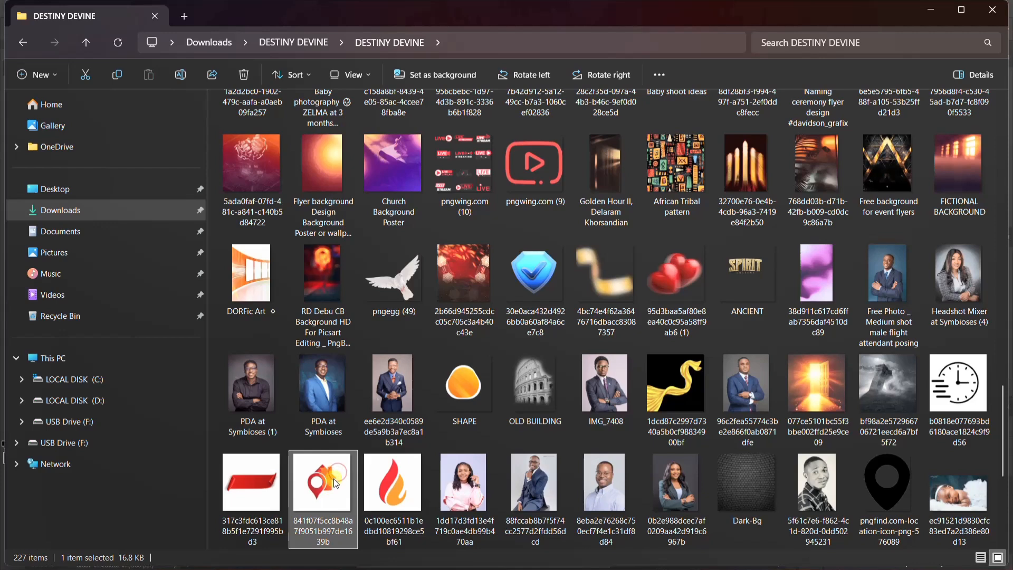
pyautogui.moveTo(331, 486); pyautogui.dragTo(334, 242)
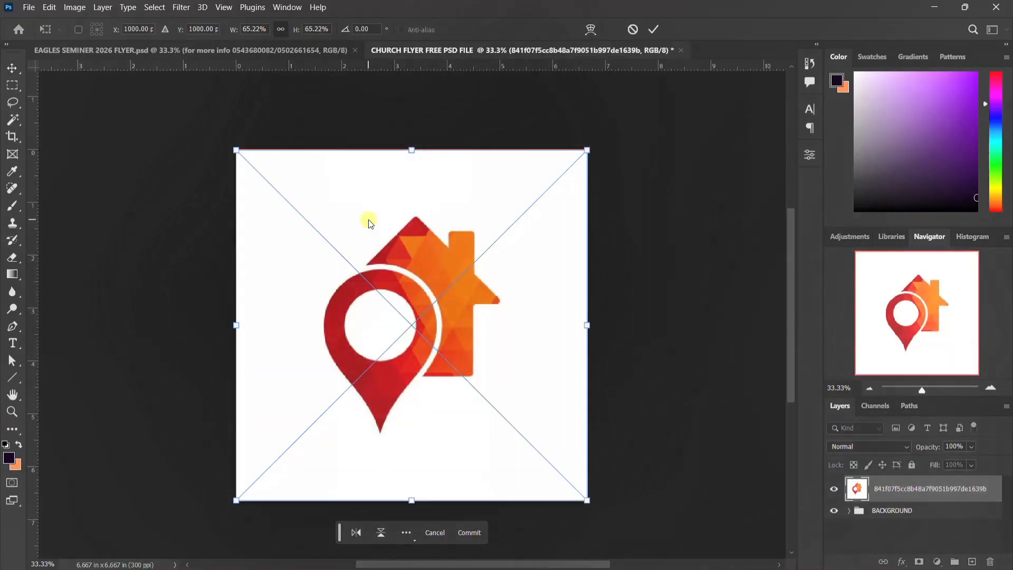
pyautogui.press('Return')
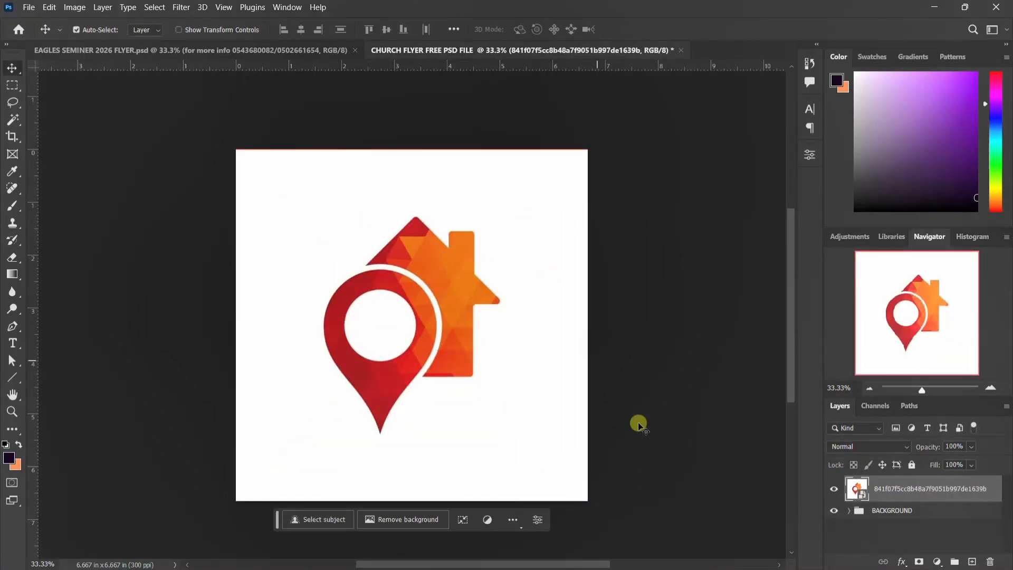
# Rasterize the house-and-pin logo layer and delete its white background and the pin's white centre with the Magic Wand
pyautogui.rightClick(898, 489)
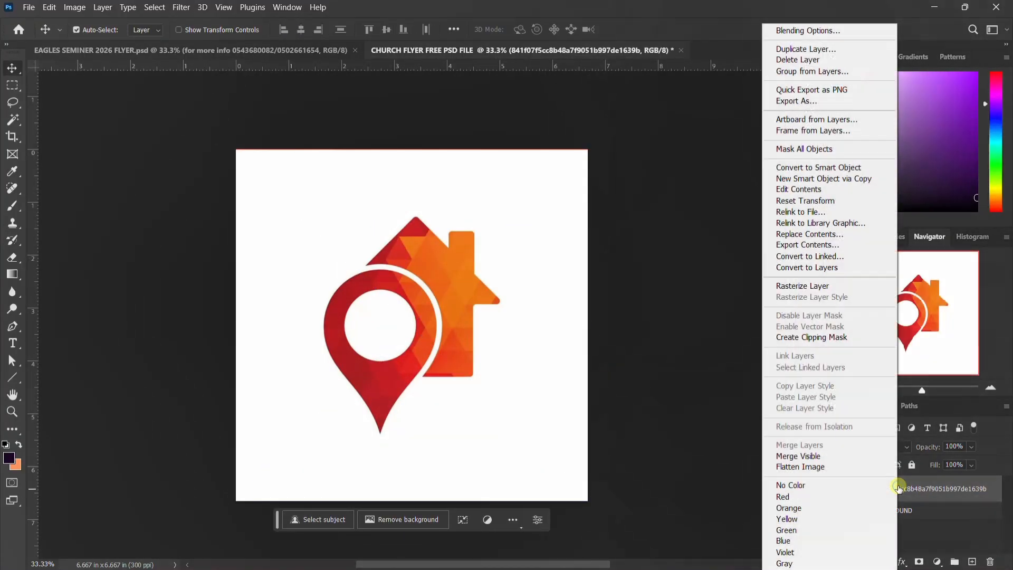
pyautogui.click(807, 286)
pyautogui.press('w')
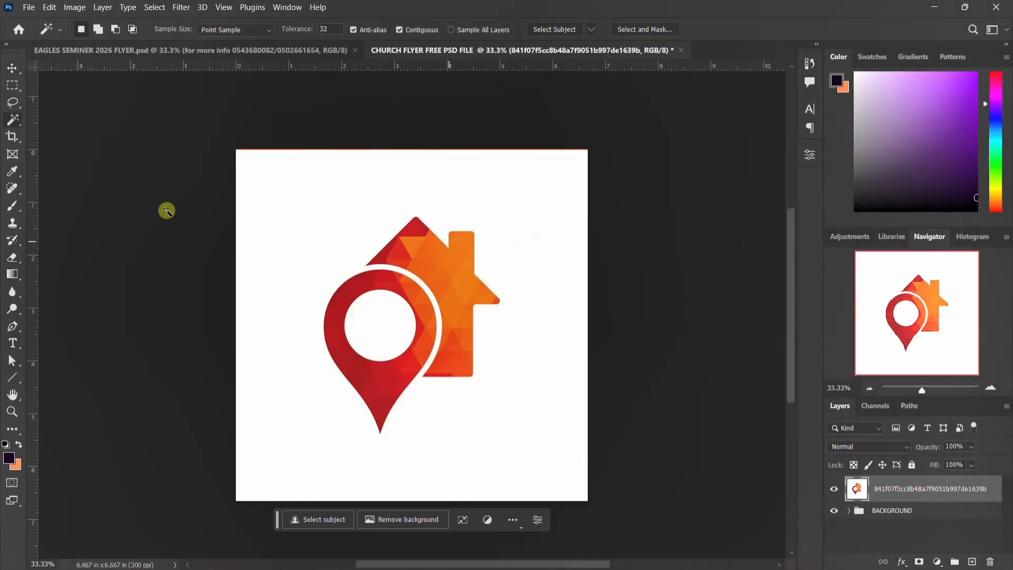
pyautogui.click(498, 232)
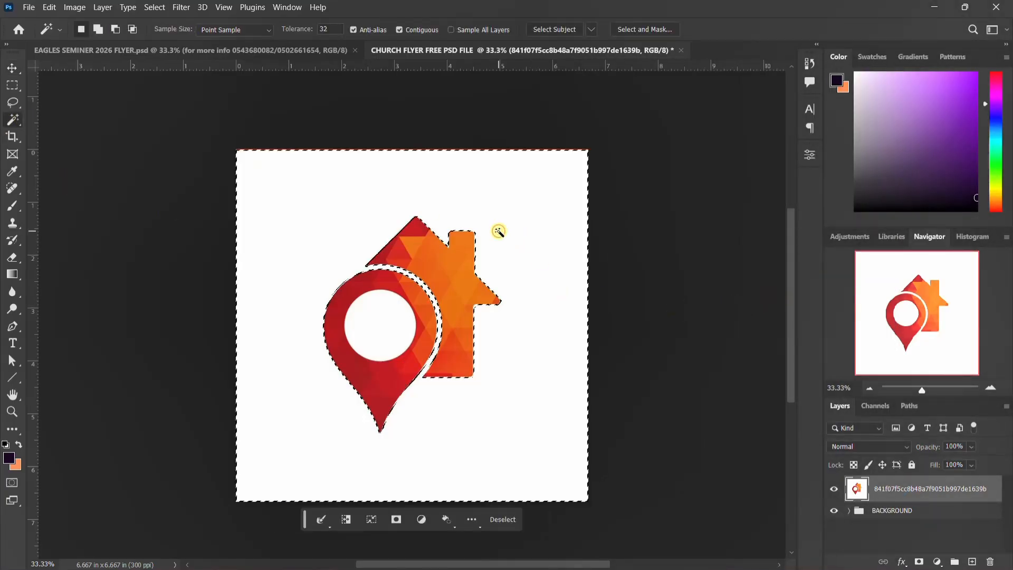
pyautogui.press('Delete')
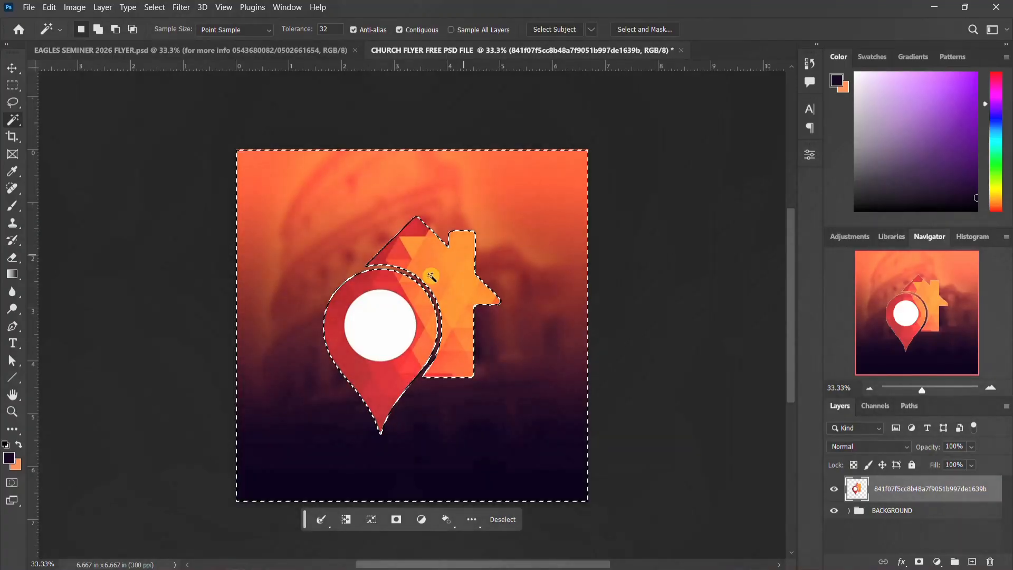
pyautogui.click(383, 312)
pyautogui.press('Delete')
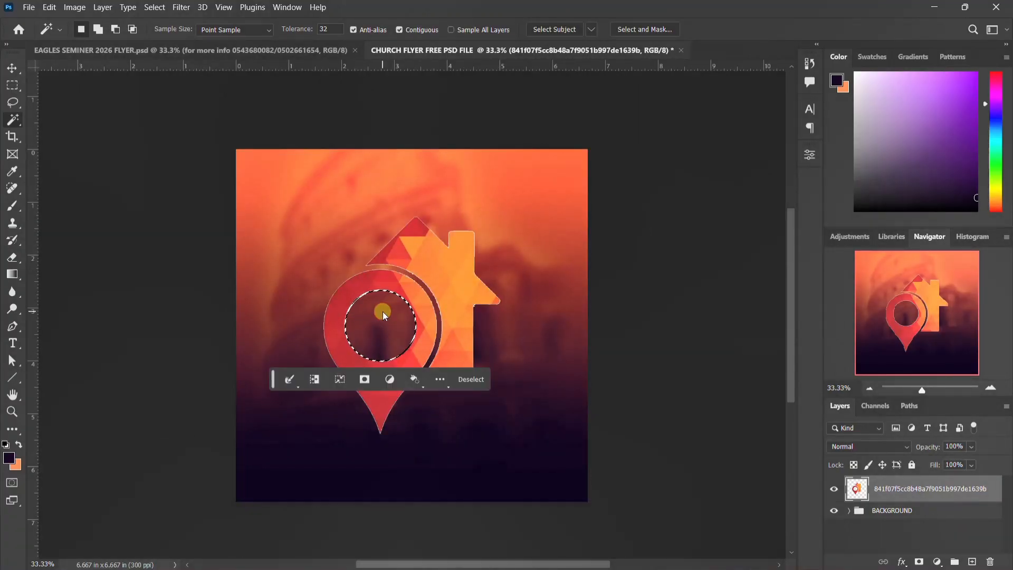
pyautogui.hotkey('ctrl', 'd')
pyautogui.press('v')
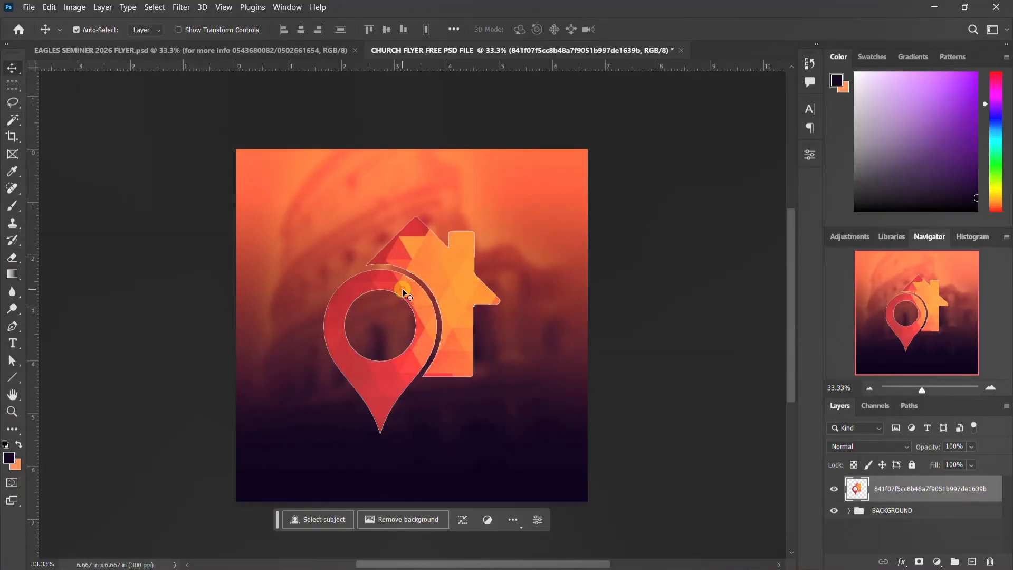
# Scale the house-and-pin logo down to about 22.6% around its centre
pyautogui.hotkey('ctrl', 't')
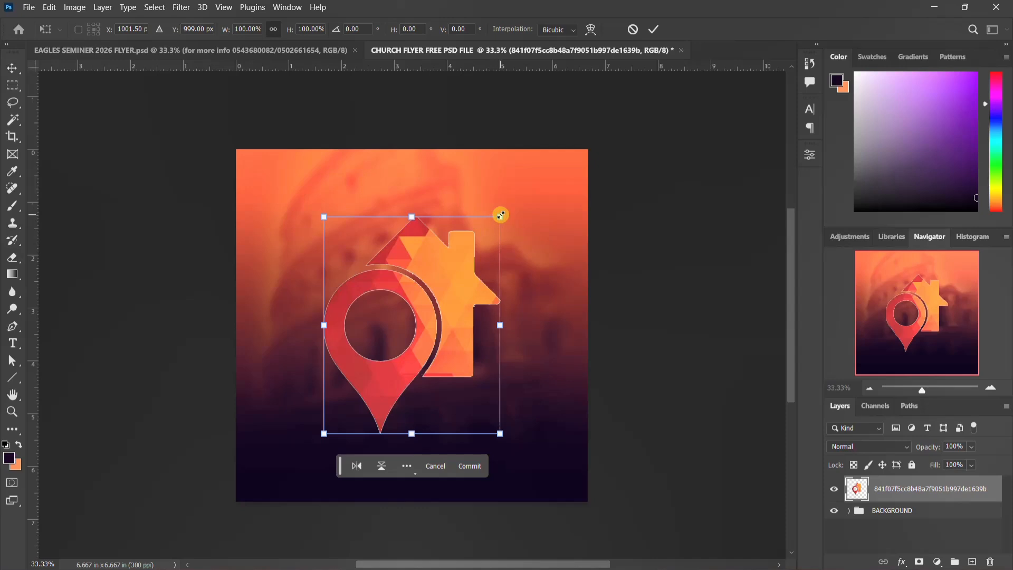
pyautogui.moveTo(500, 215); pyautogui.dragTo(428, 294)
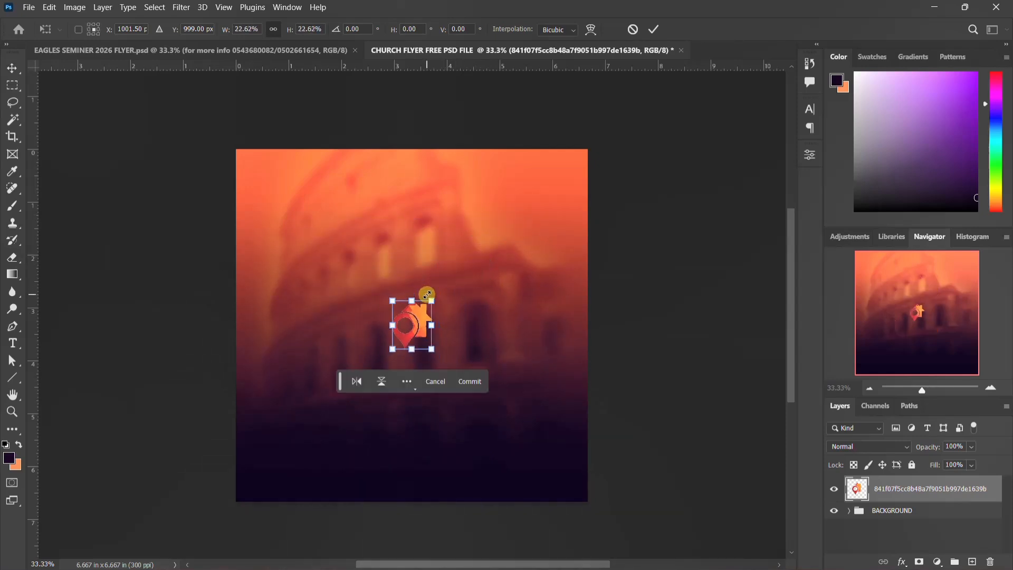
pyautogui.press('Return')
# Reselect the house-and-pin logo layer, collapse the BACKGROUND group and hide the logo layer
pyautogui.click(417, 320)
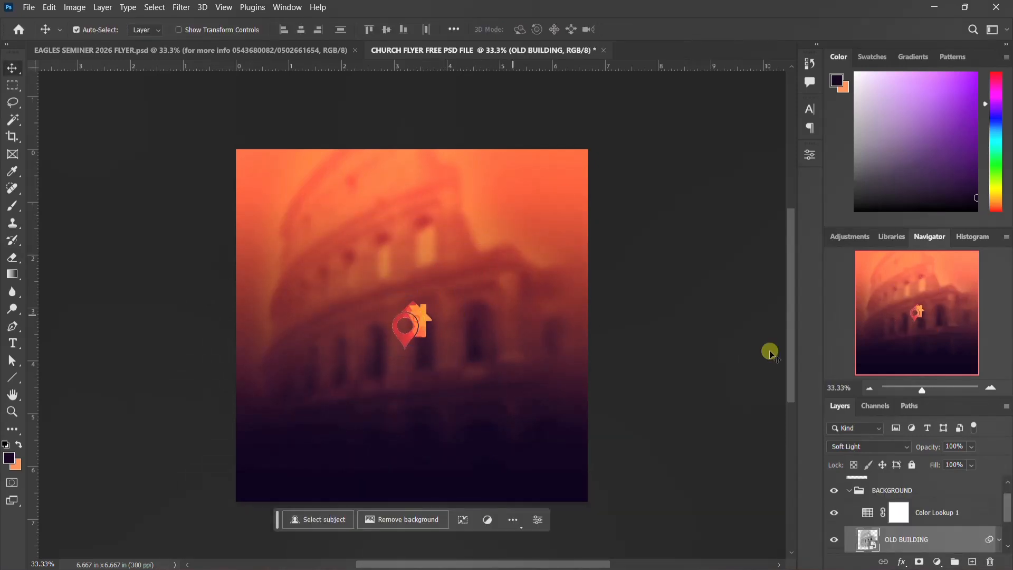
pyautogui.click(421, 321)
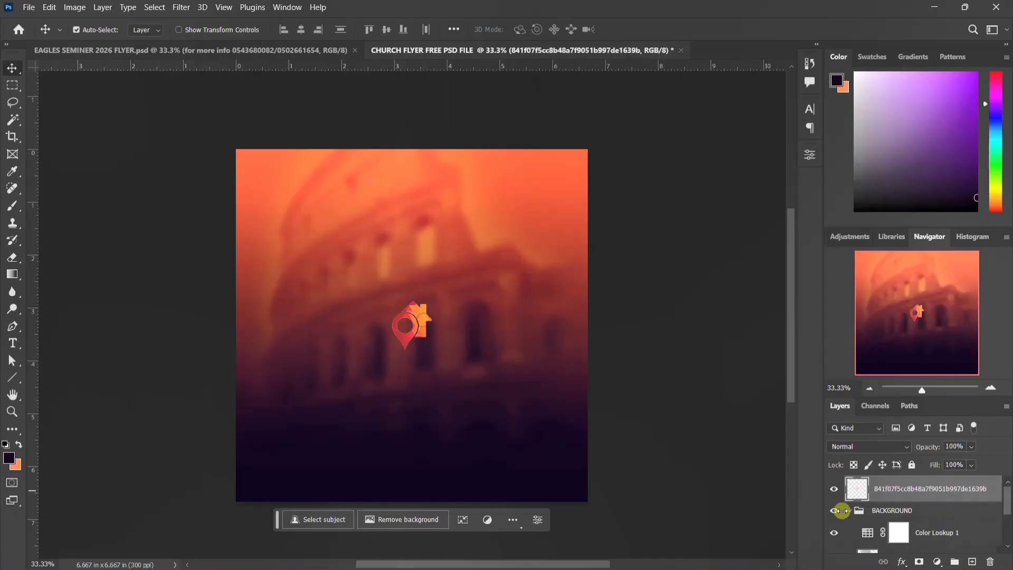
pyautogui.click(849, 509)
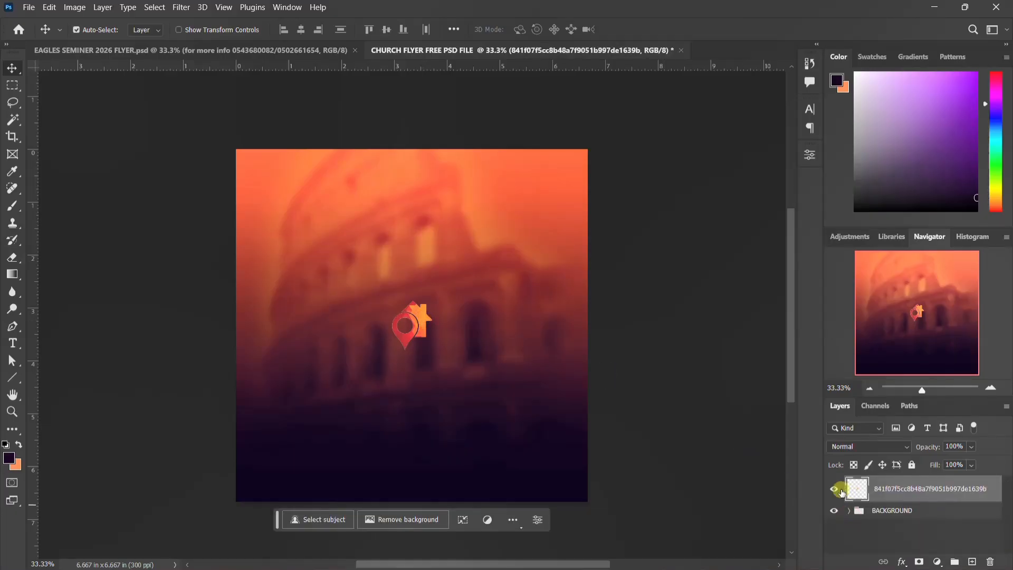
# Place the red-and-orange flame logo image from the DESTINY DEVINE folder into the flyer document
pyautogui.click(652, 558)
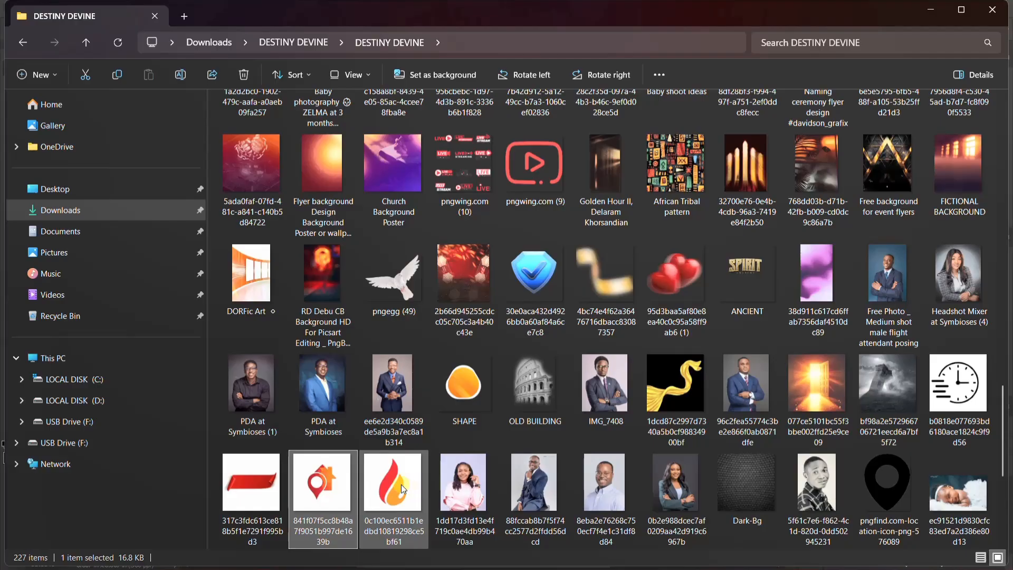
pyautogui.moveTo(400, 484); pyautogui.dragTo(342, 277)
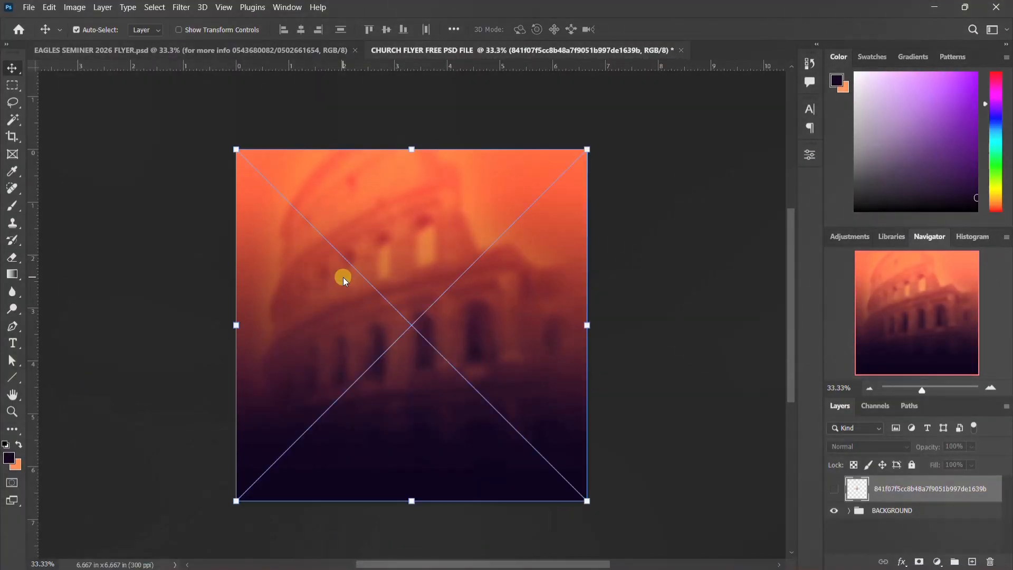
pyautogui.press('Return')
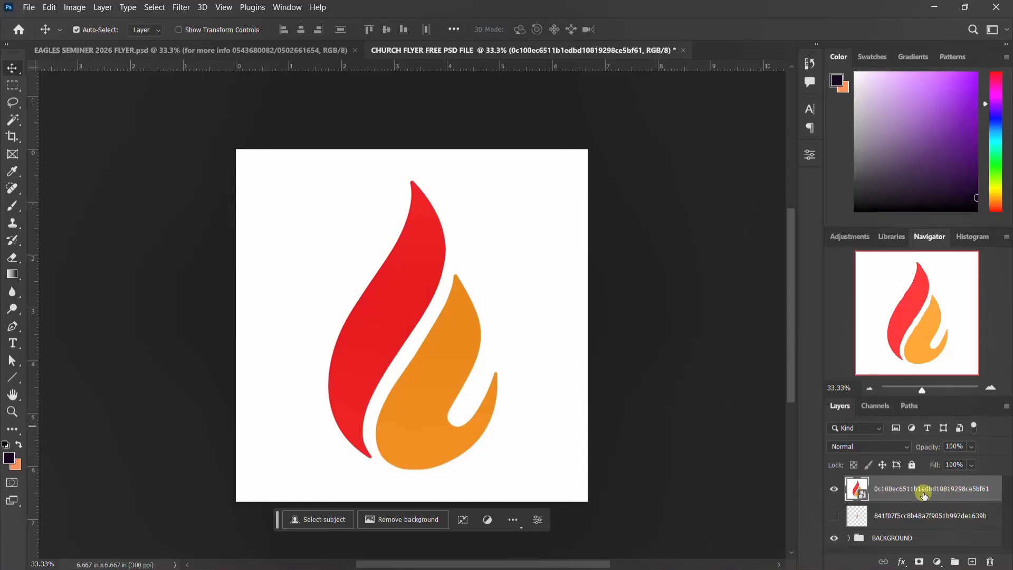
# Rasterize the flame logo layer, delete its white background with the Magic Wand and clear the selection
pyautogui.rightClick(924, 493)
pyautogui.click(815, 287)
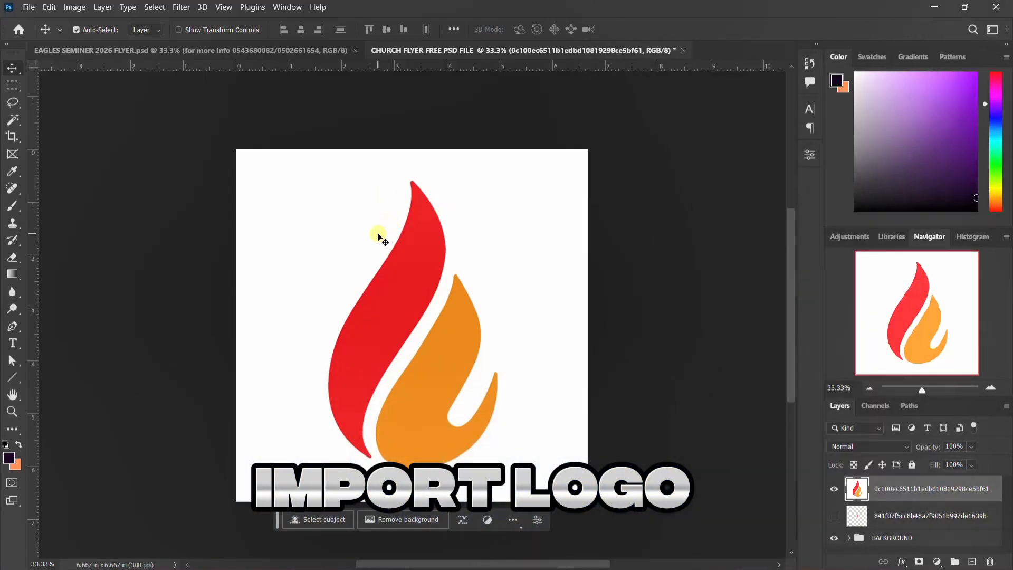
pyautogui.press('w')
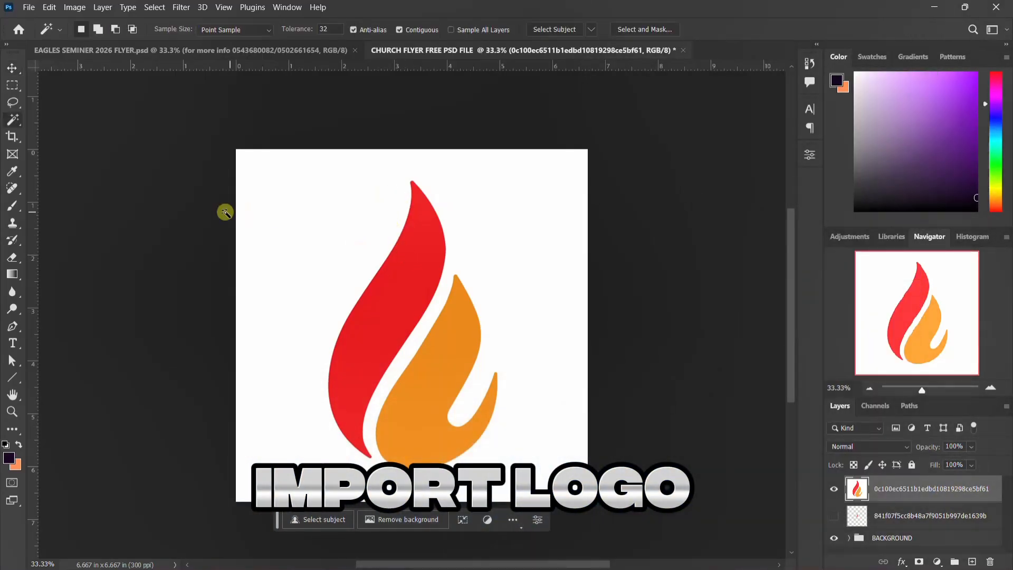
pyautogui.rightClick(13, 120)
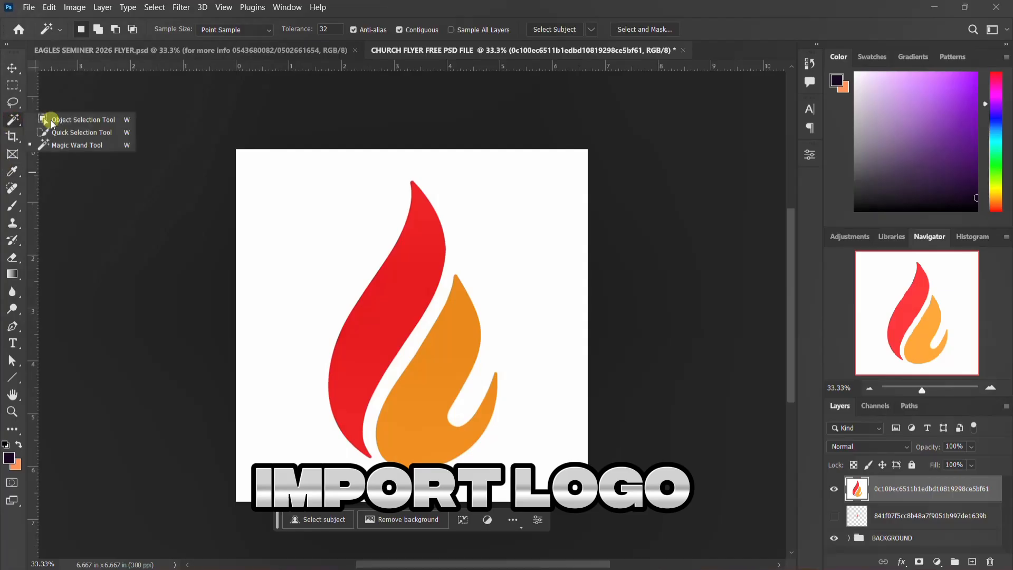
pyautogui.click(83, 145)
pyautogui.click(489, 227)
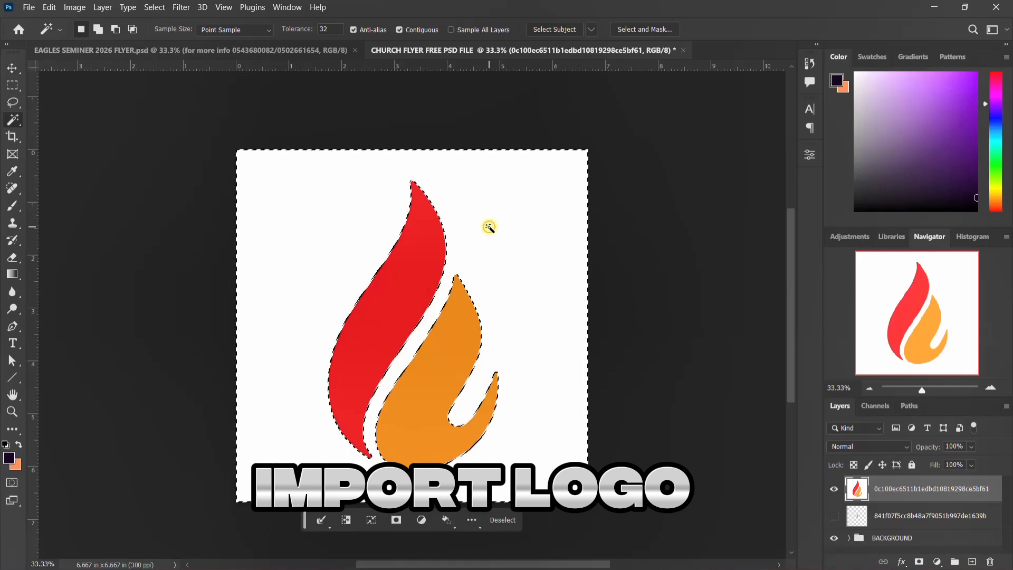
pyautogui.press('Delete')
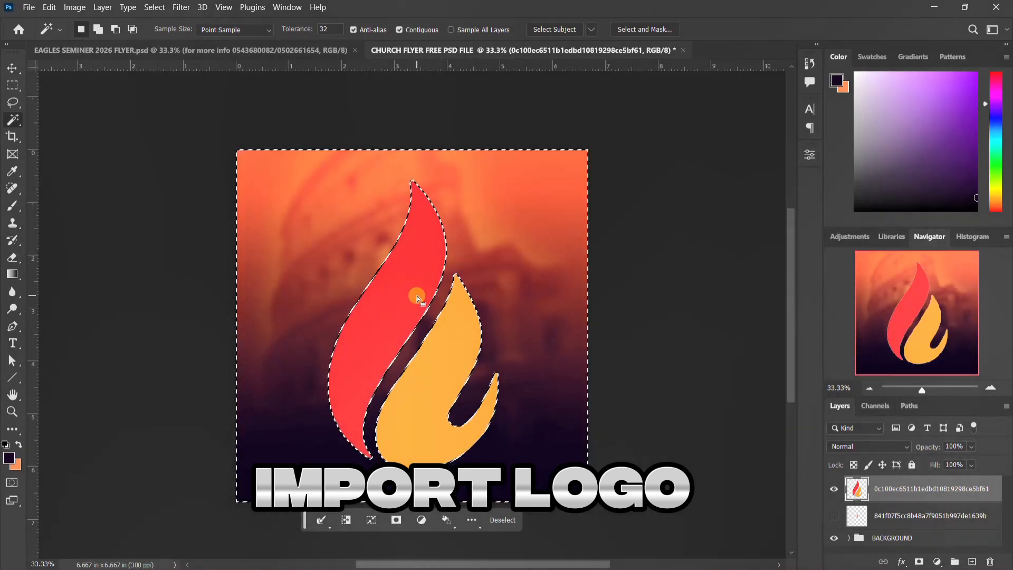
pyautogui.hotkey('ctrl', 'd')
pyautogui.press('v')
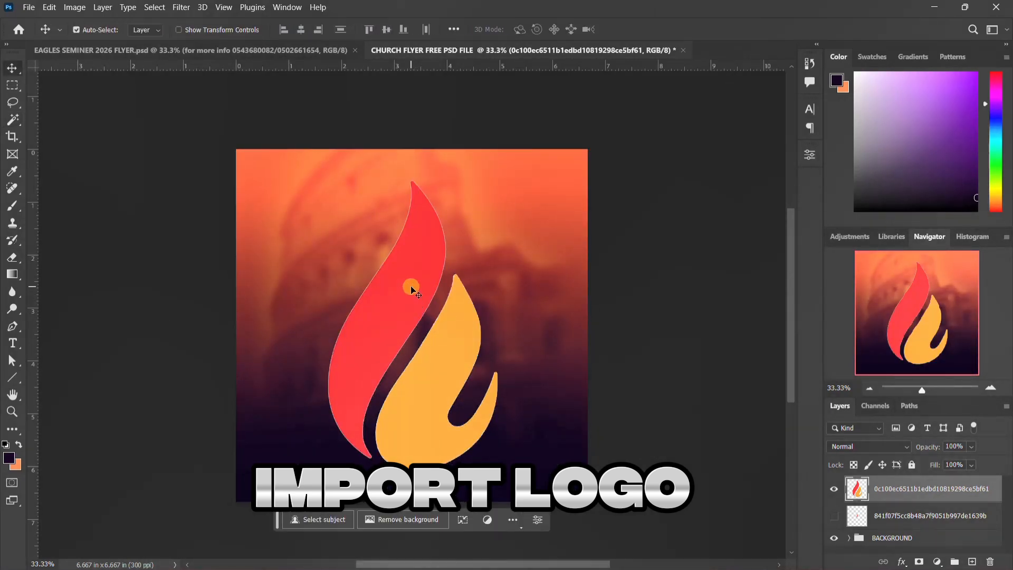
# Shrink the flame logo to a small icon and position it near the canvas's top edge, slightly left of centre
pyautogui.hotkey('ctrl', 't')
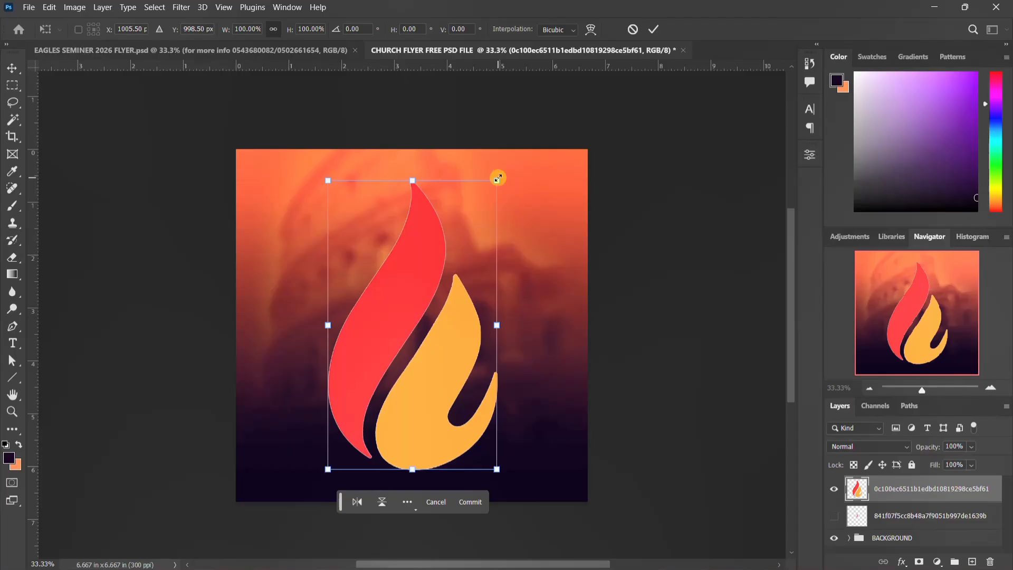
pyautogui.moveTo(498, 178); pyautogui.dragTo(368, 181)
pyautogui.press('Return')
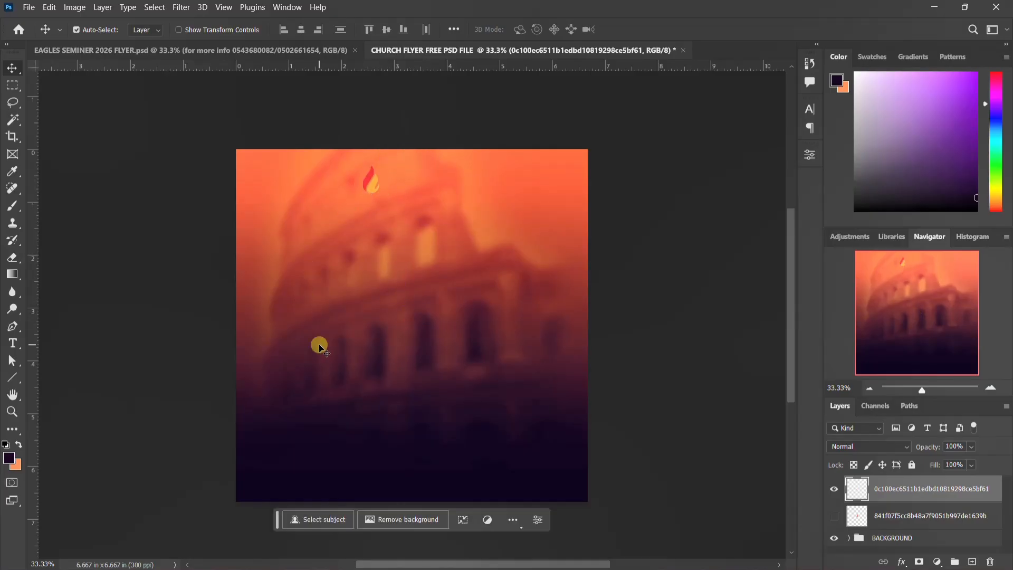
# Draw a circle about 180 px across over the small flame logo with the Ellipse tool
pyautogui.click(11, 375)
pyautogui.click(58, 390)
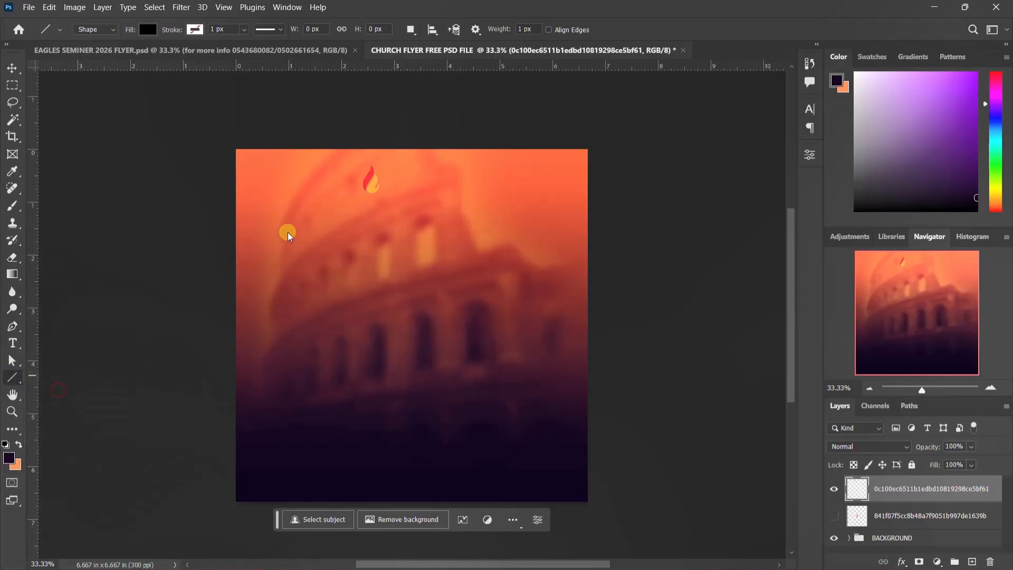
pyautogui.moveTo(352, 170); pyautogui.dragTo(392, 202)
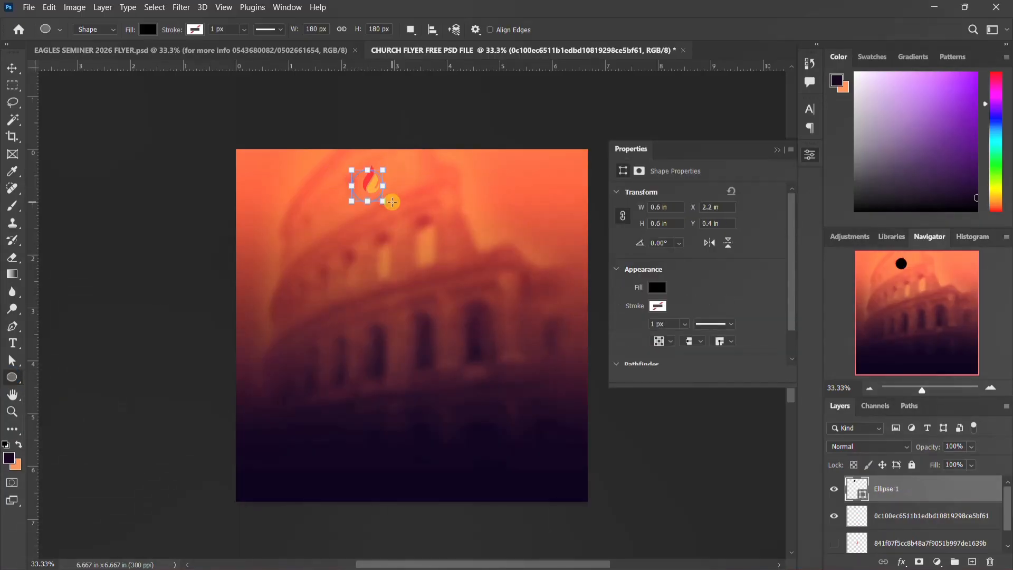
# Fill the circle with white and move the flame logo layer above the circle layer
pyautogui.click(656, 287)
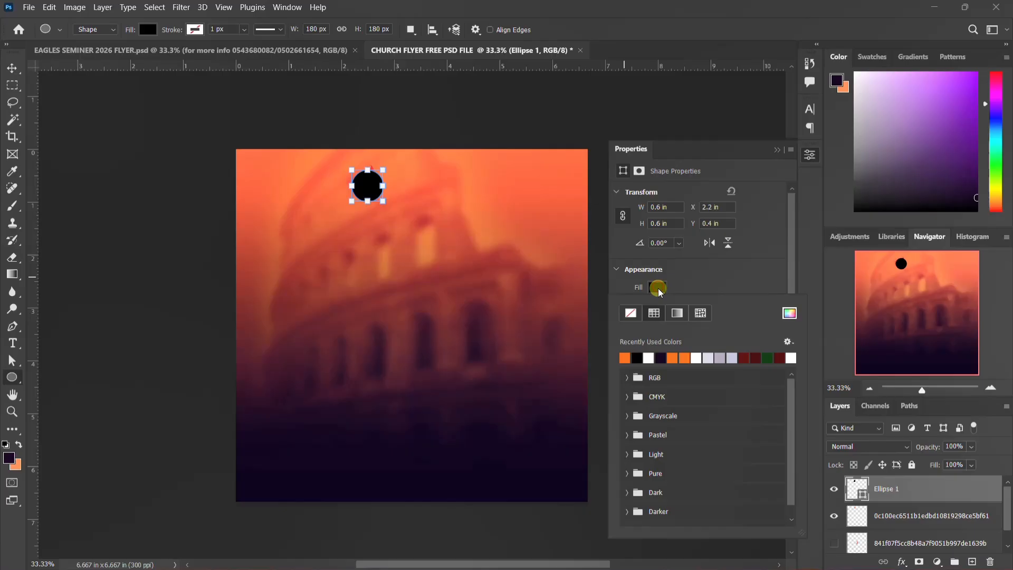
pyautogui.click(649, 357)
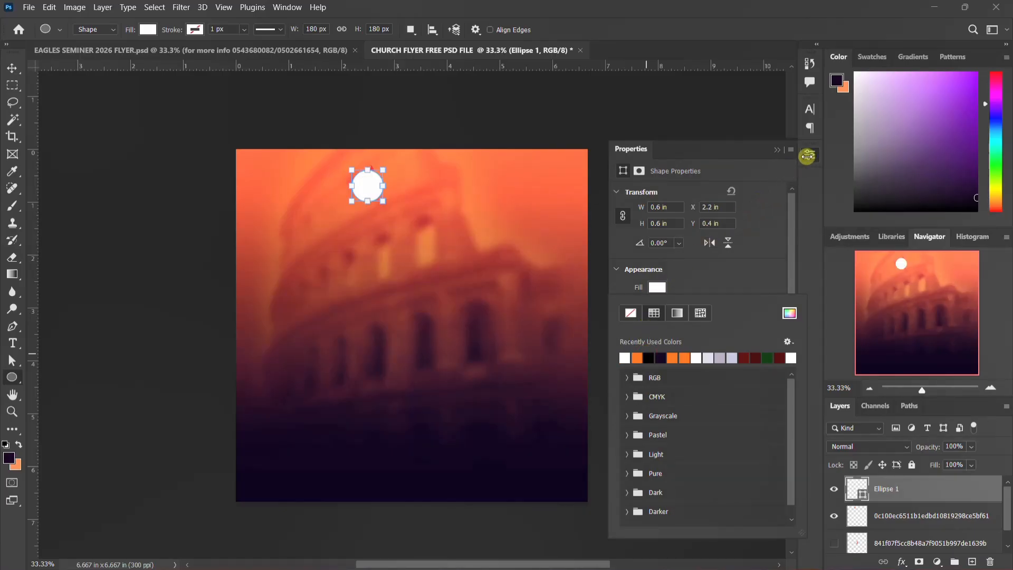
pyautogui.click(812, 153)
pyautogui.click(12, 68)
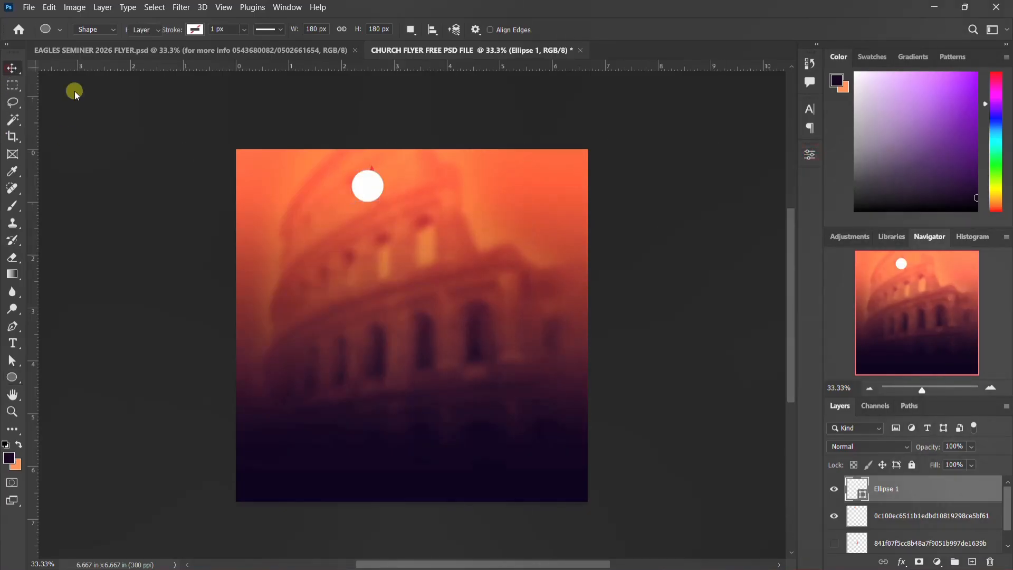
pyautogui.moveTo(892, 516); pyautogui.dragTo(893, 482)
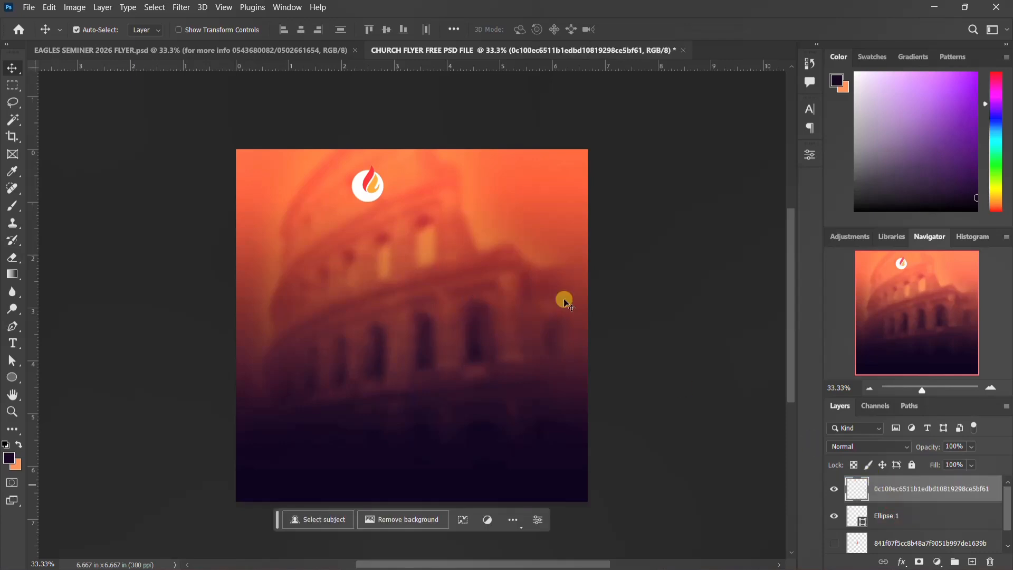
# Align the flame logo to the circle's horizontal and vertical centre using the circle's outline as a selection, and clear the selection
pyautogui.keyDown('ctrl'); pyautogui.click(855, 517); pyautogui.keyUp('ctrl')
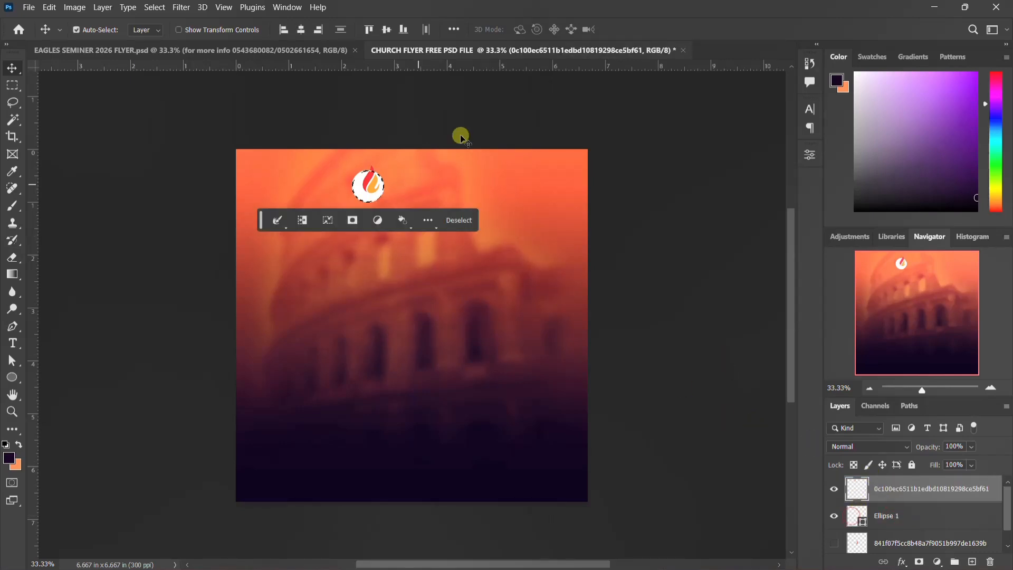
pyautogui.click(301, 30)
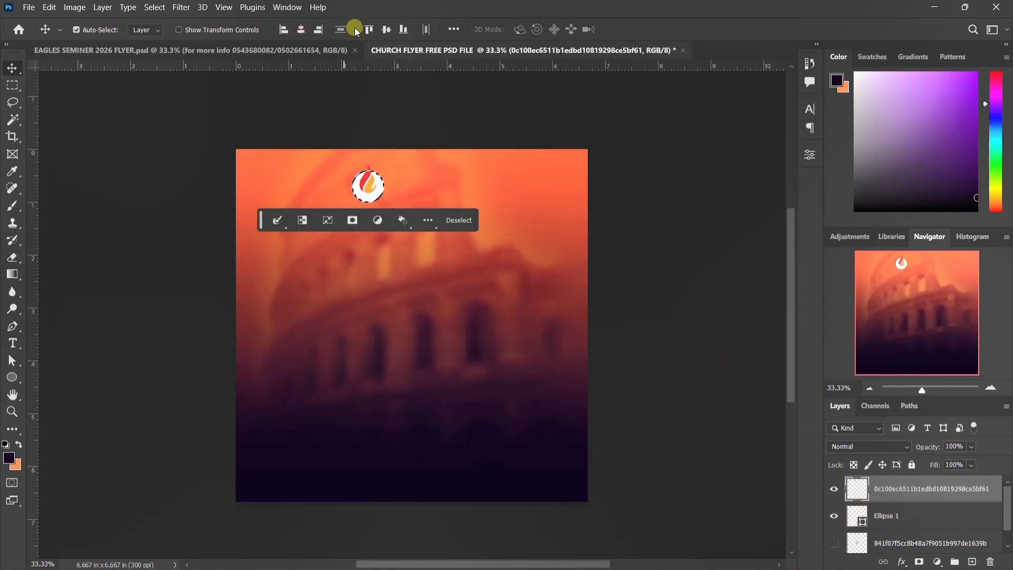
pyautogui.click(384, 30)
pyautogui.hotkey('ctrl', 'd')
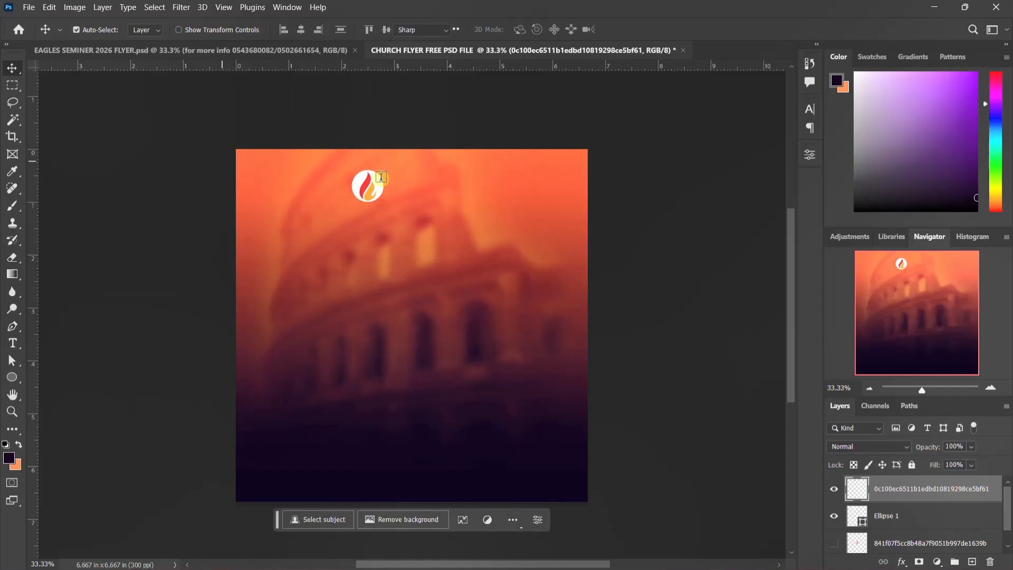
# Add the text BELIVERS MIRACLE WORSHIP to the right of the flame logo near the canvas's top edge
pyautogui.press('t')
pyautogui.click(406, 187)
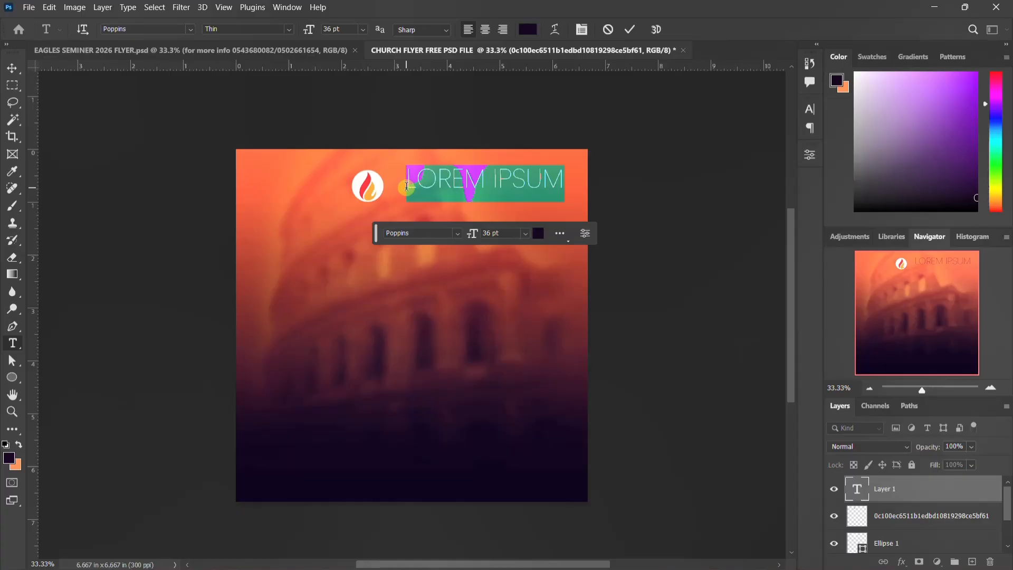
pyautogui.write('BELIVERS MIRAC')
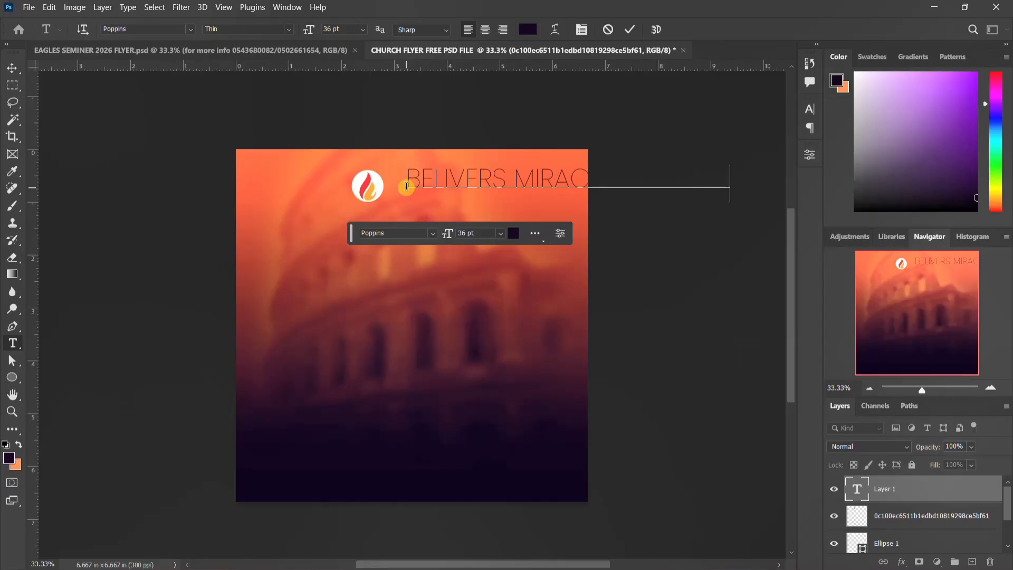
pyautogui.hotkey('ctrl', 'Return')
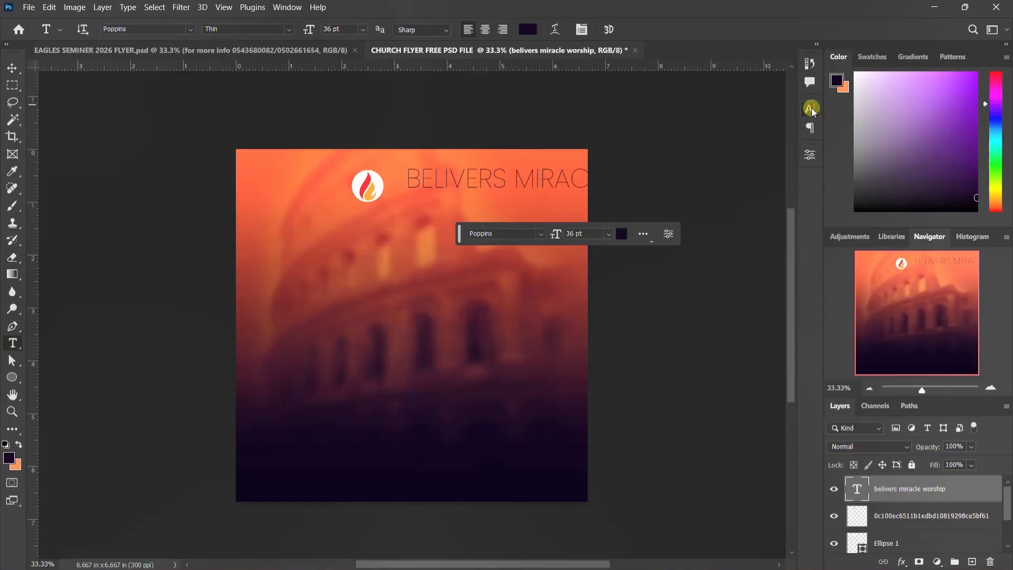
# Format the church name text as Poppins SemiBold at 15 pt in white (ffffff)
pyautogui.click(810, 108)
pyautogui.click(787, 127)
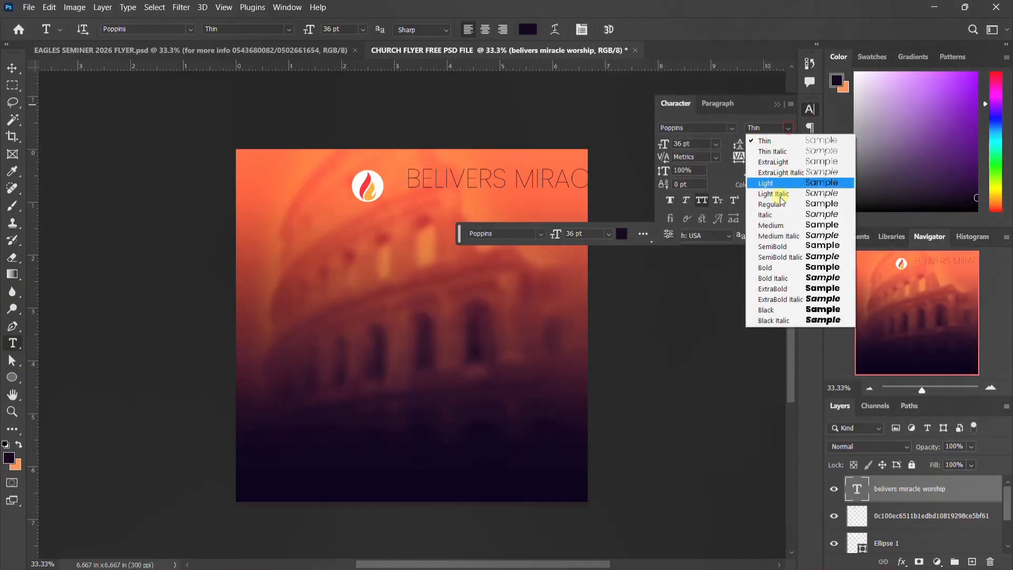
pyautogui.click(772, 246)
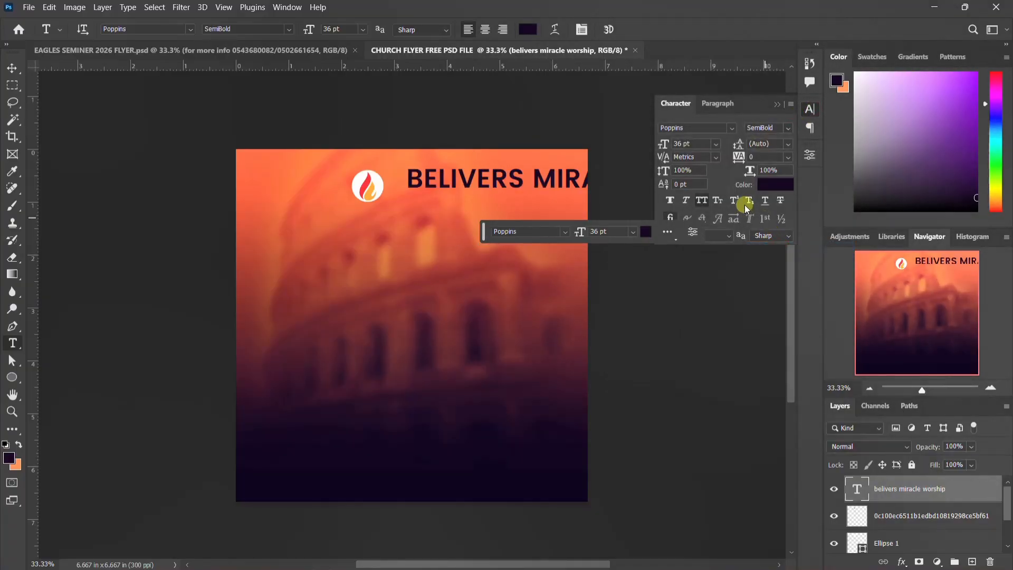
pyautogui.click(773, 185)
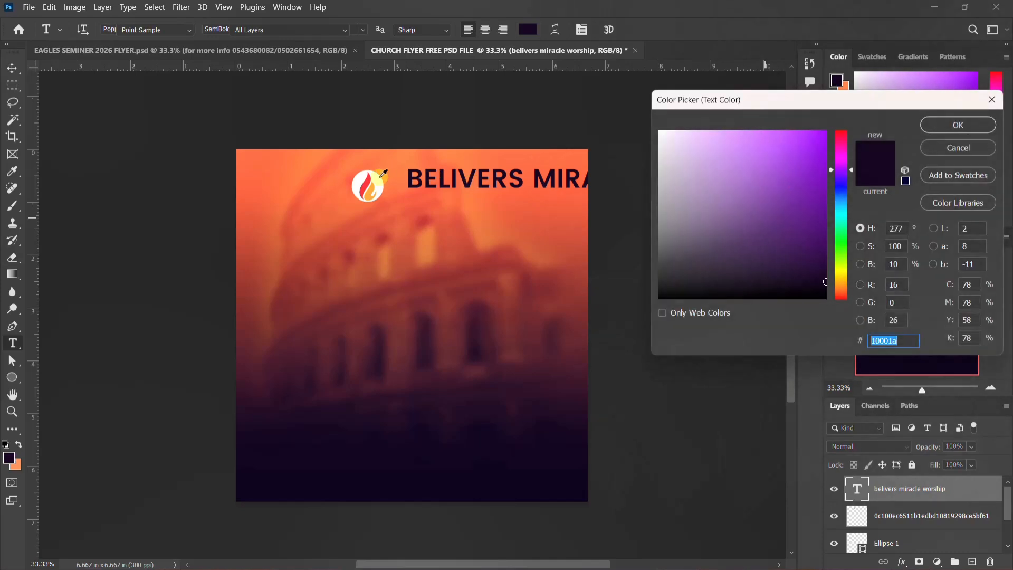
pyautogui.write('ffffff')
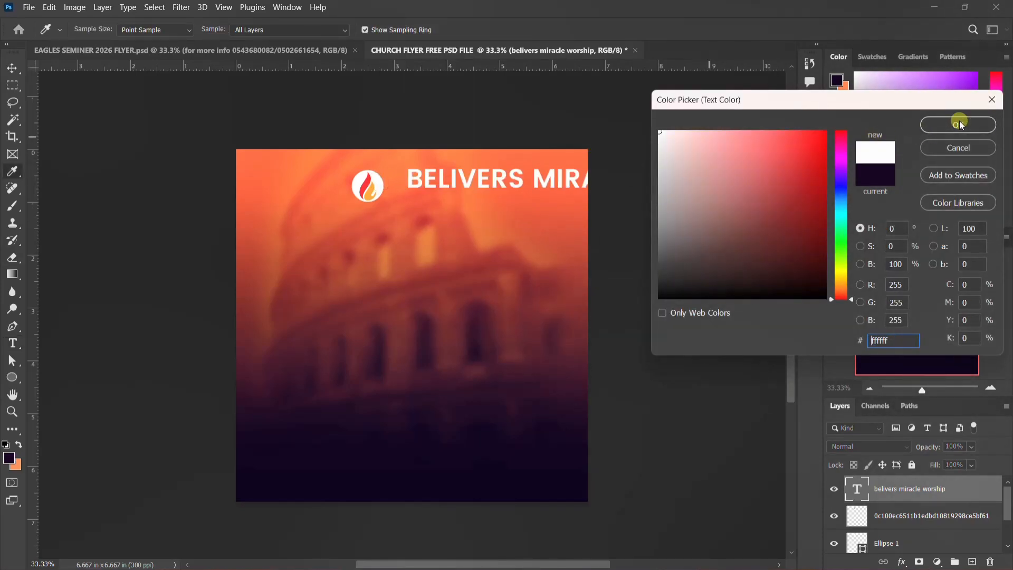
pyautogui.click(957, 125)
pyautogui.click(681, 143)
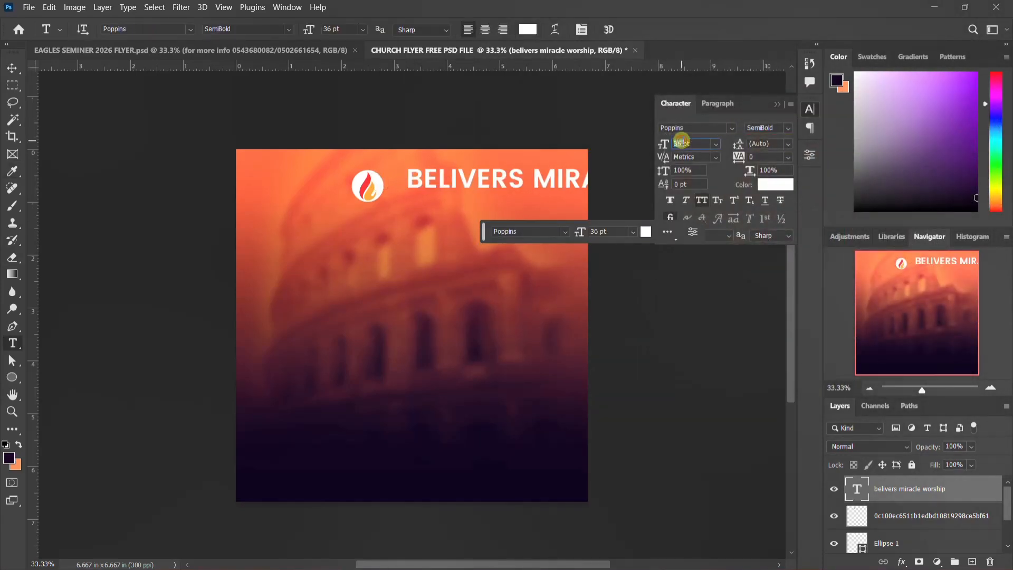
pyautogui.write('15')
pyautogui.press('Return')
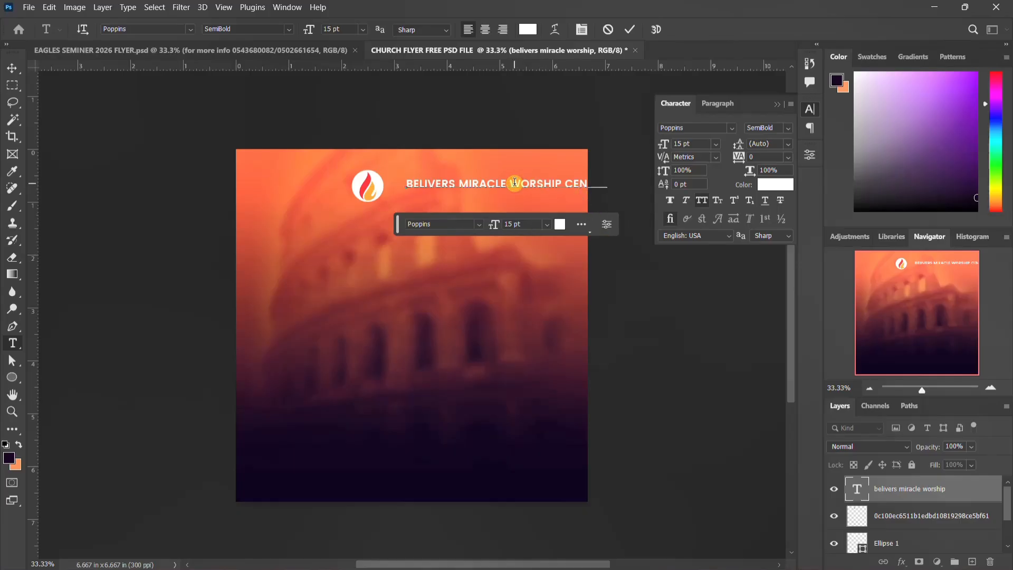
# Extend the church name to two lines, BELIVERS MIRACLE over WORSHIP CENTER, with 13 pt leading
pyautogui.click(515, 182)
pyautogui.press('Return')
pyautogui.click(599, 149)
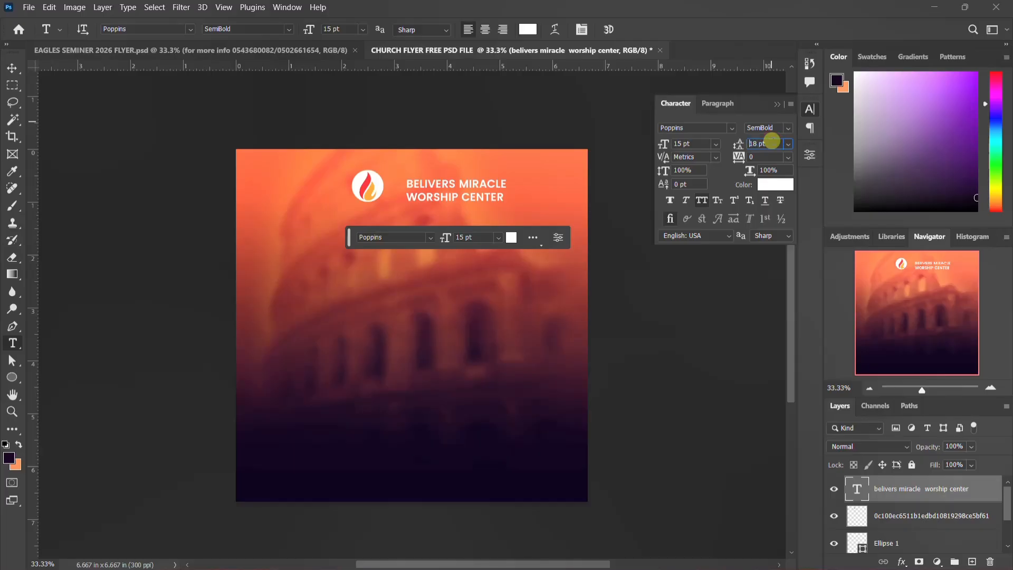
pyautogui.press('Down')
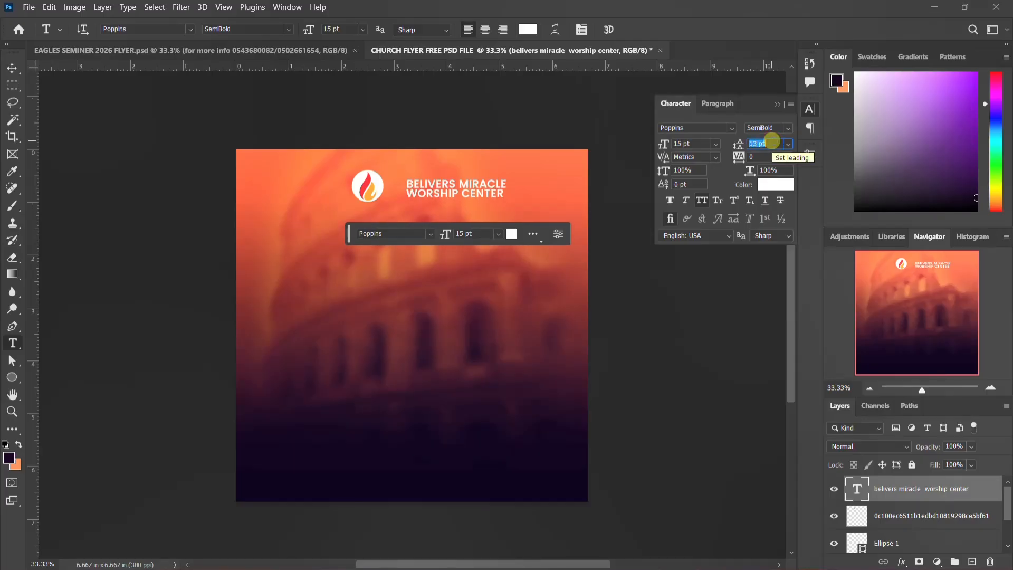
# Move the church name beside the logo, and scale the flame and circle together to about 72% close against the text
pyautogui.click(12, 70)
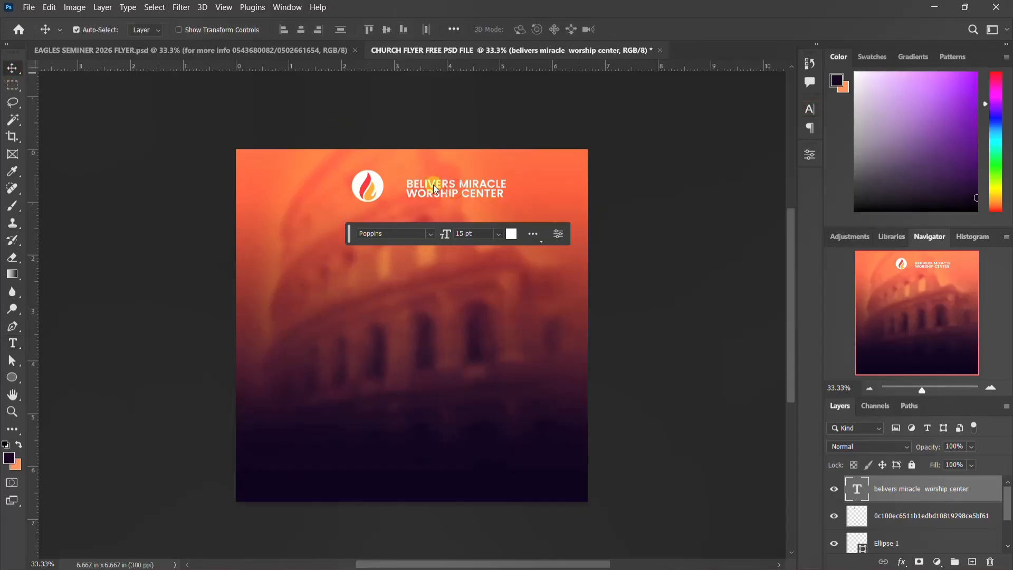
pyautogui.moveTo(429, 187); pyautogui.dragTo(430, 189)
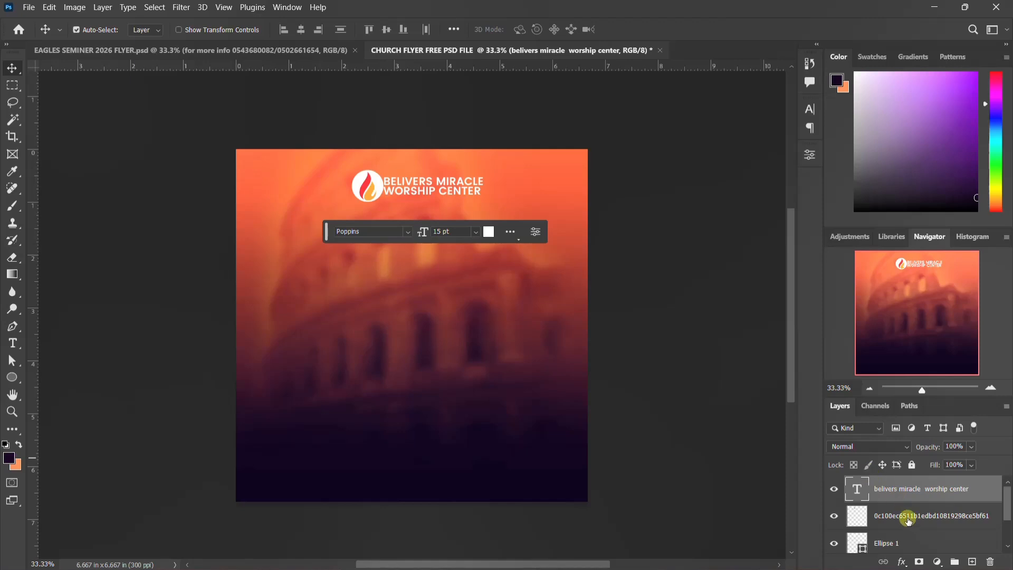
pyautogui.click(905, 543)
pyautogui.keyDown('ctrl'); pyautogui.click(904, 511); pyautogui.keyUp('ctrl')
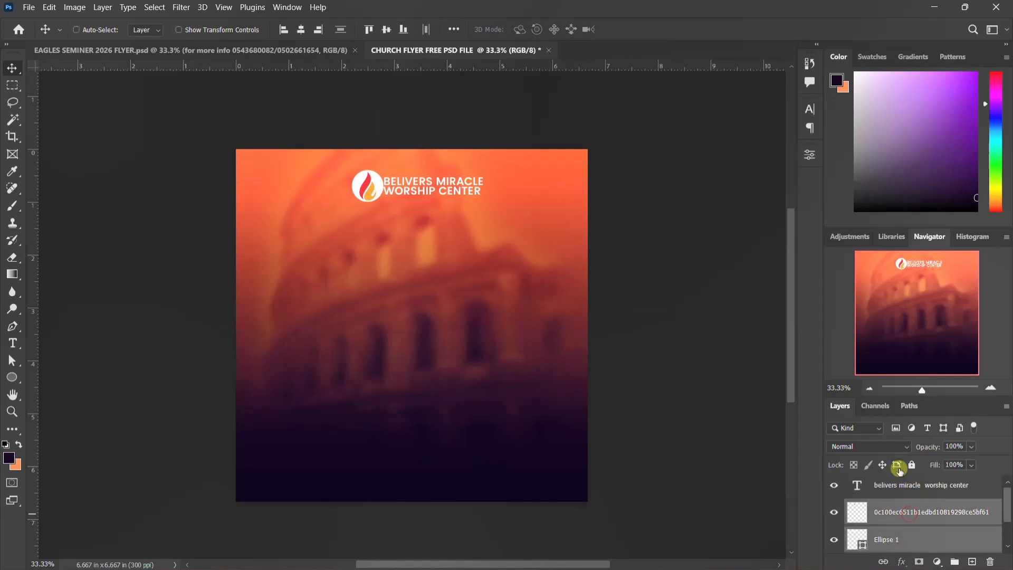
pyautogui.hotkey('ctrl', 't')
pyautogui.moveTo(384, 168); pyautogui.dragTo(378, 170)
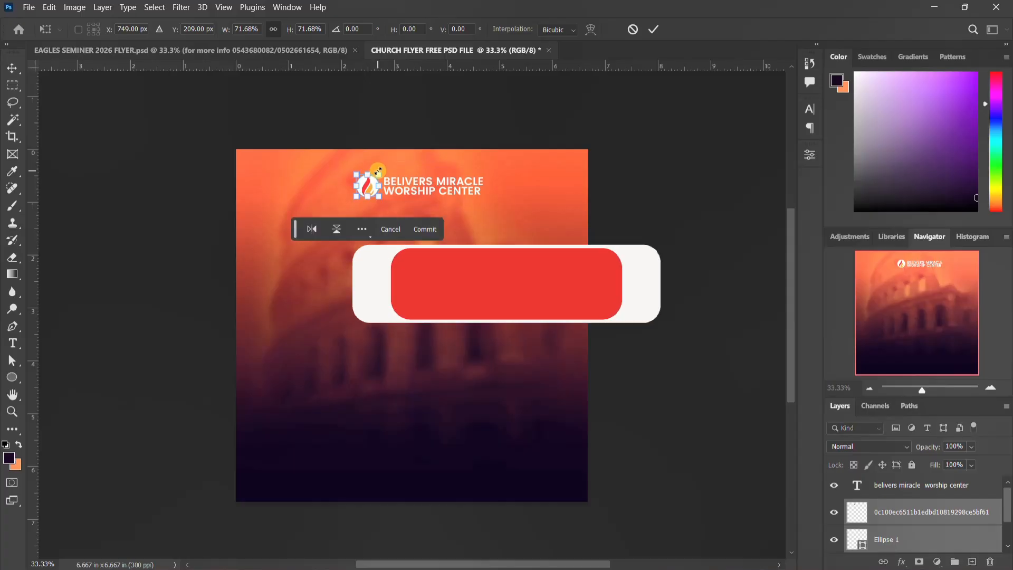
pyautogui.press('Return')
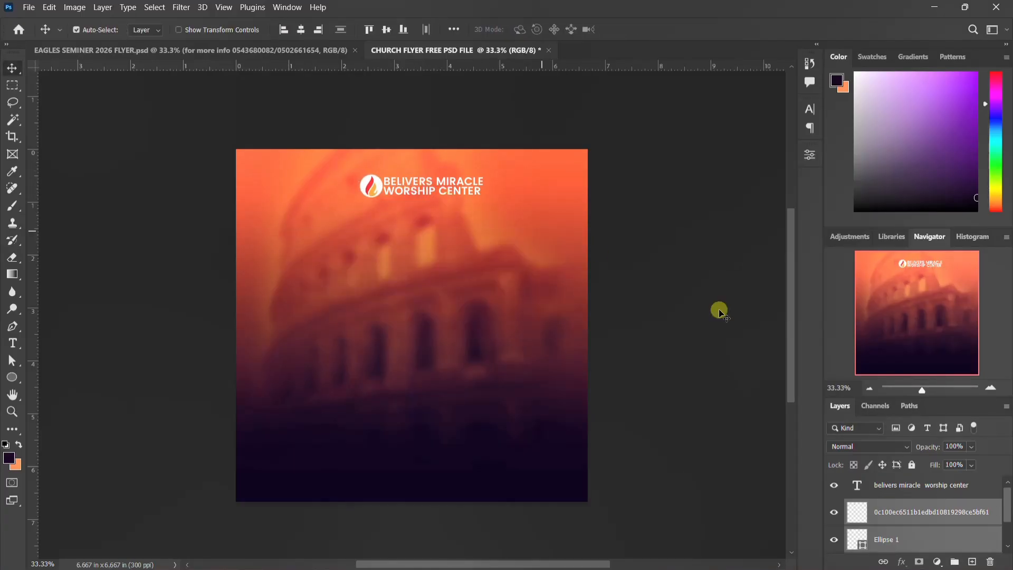
# Group the church name, flame and circle layers and name the group CHURCH LOGO
pyautogui.keyDown('ctrl'); pyautogui.click(922, 485); pyautogui.keyUp('ctrl')
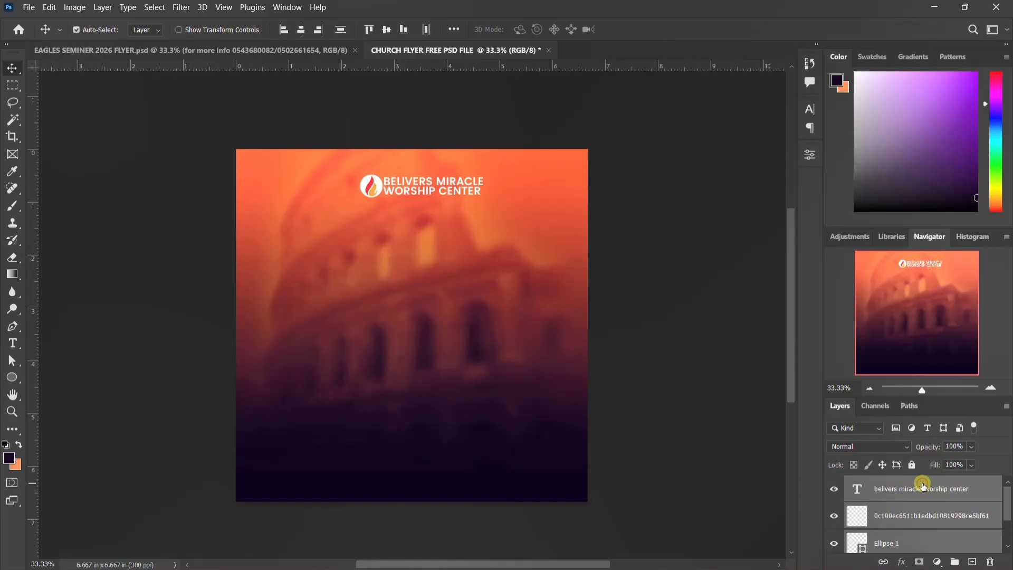
pyautogui.scroll(-2, 922, 485)
pyautogui.hotkey('ctrl', 'g')
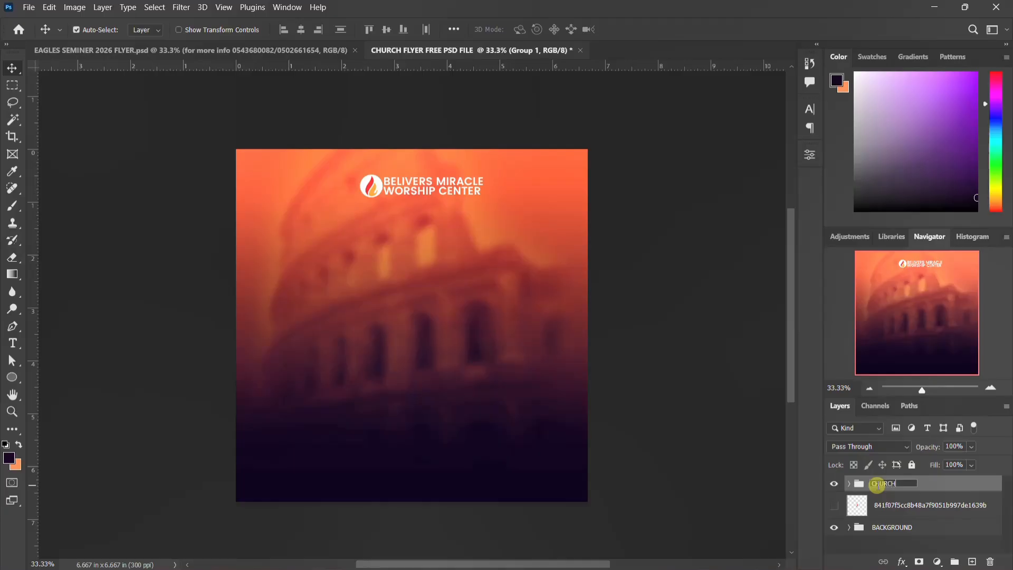
pyautogui.write('OG')
pyautogui.press('Return')
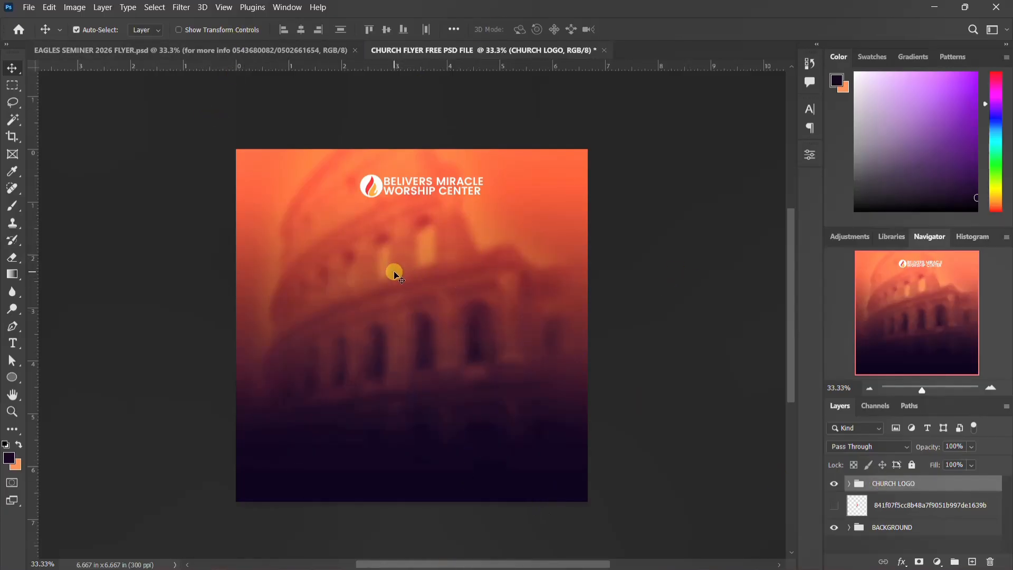
# Add the title text Eagles in the canvas's upper half, below the church logo
pyautogui.press('t')
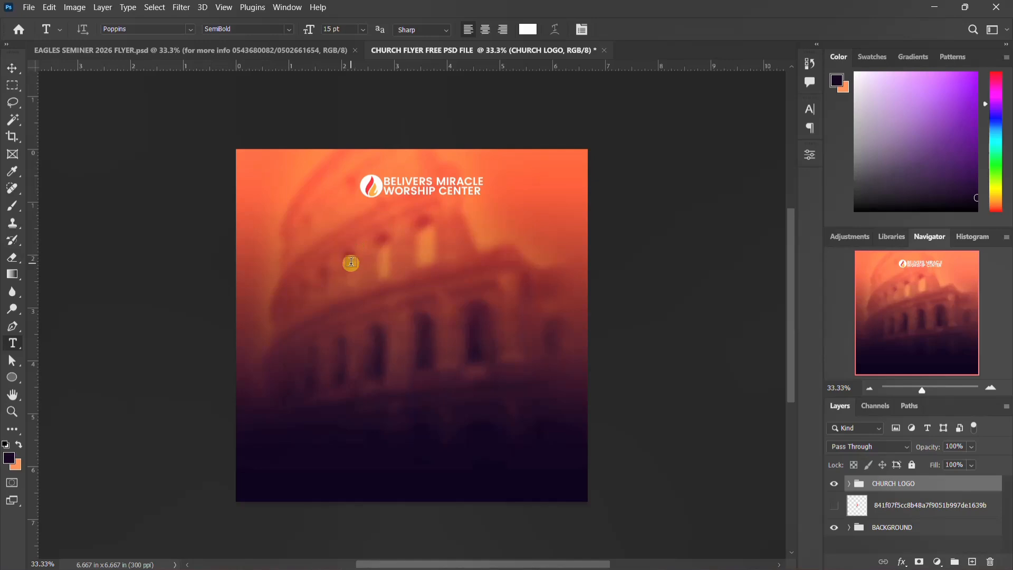
pyautogui.click(350, 263)
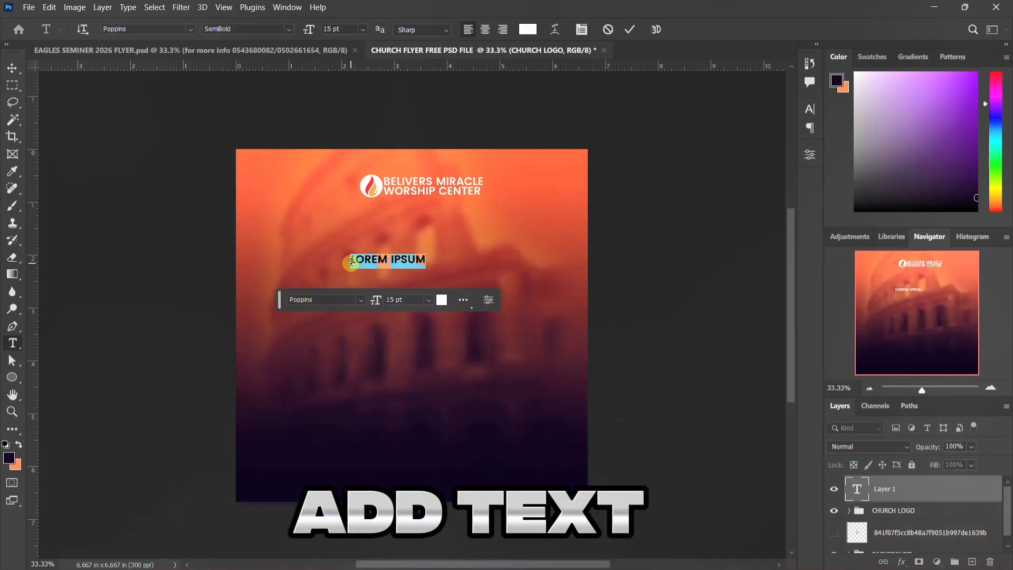
pyautogui.click(350, 263)
pyautogui.write('EA')
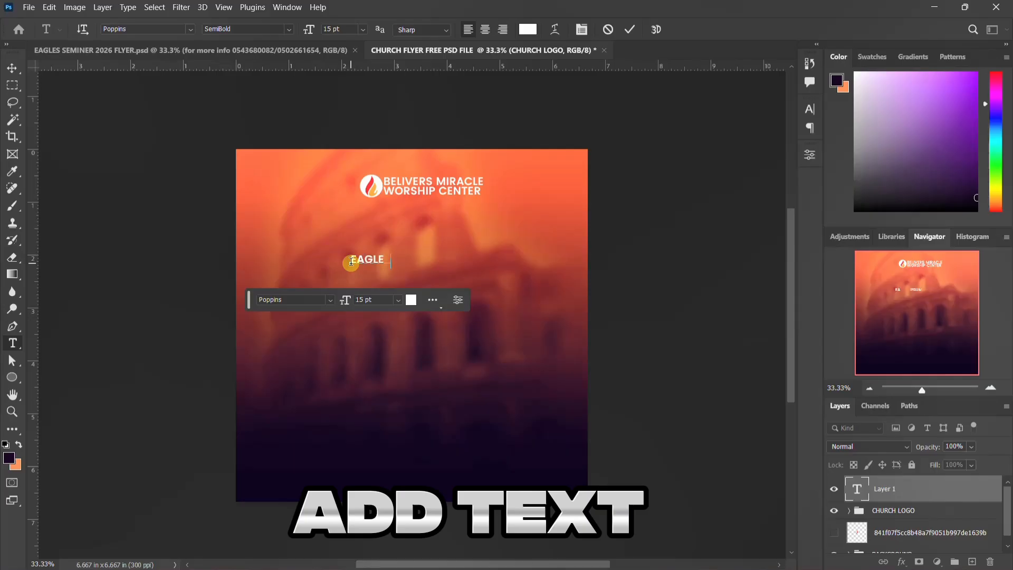
pyautogui.write('gles')
pyautogui.click(629, 29)
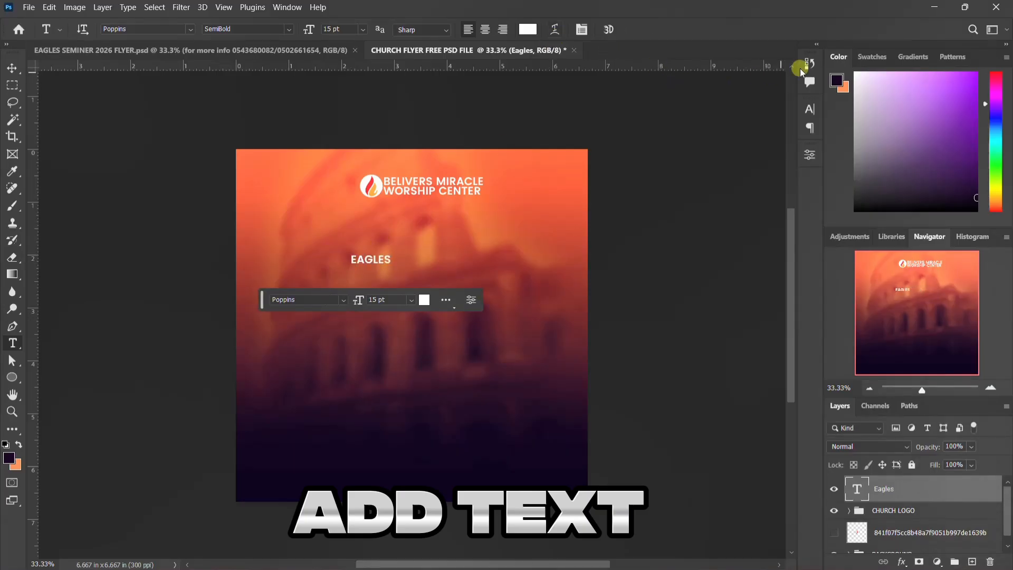
# Set the Eagles title in the Bastliga One font and turn off its All Caps style
pyautogui.click(809, 111)
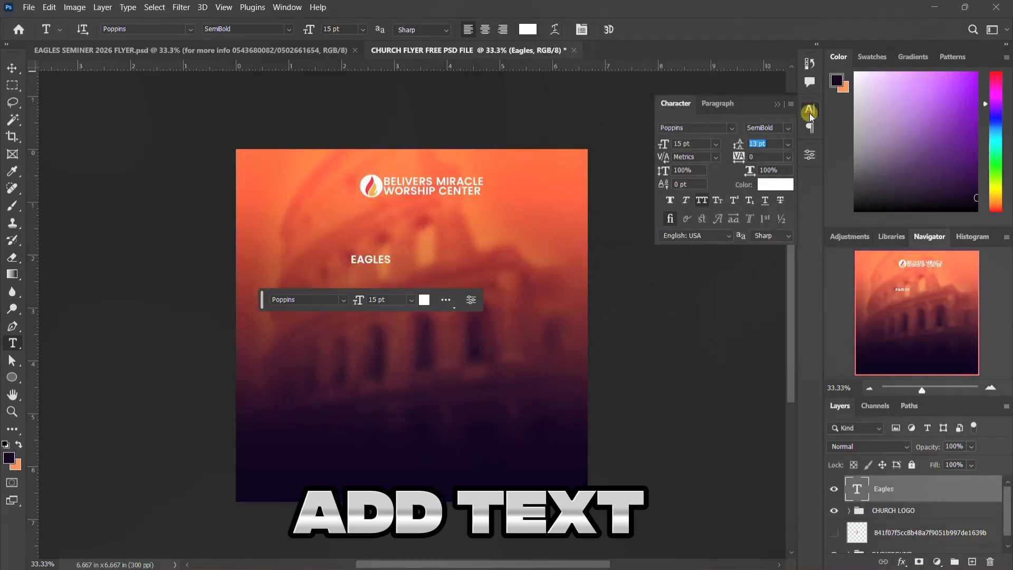
pyautogui.click(731, 129)
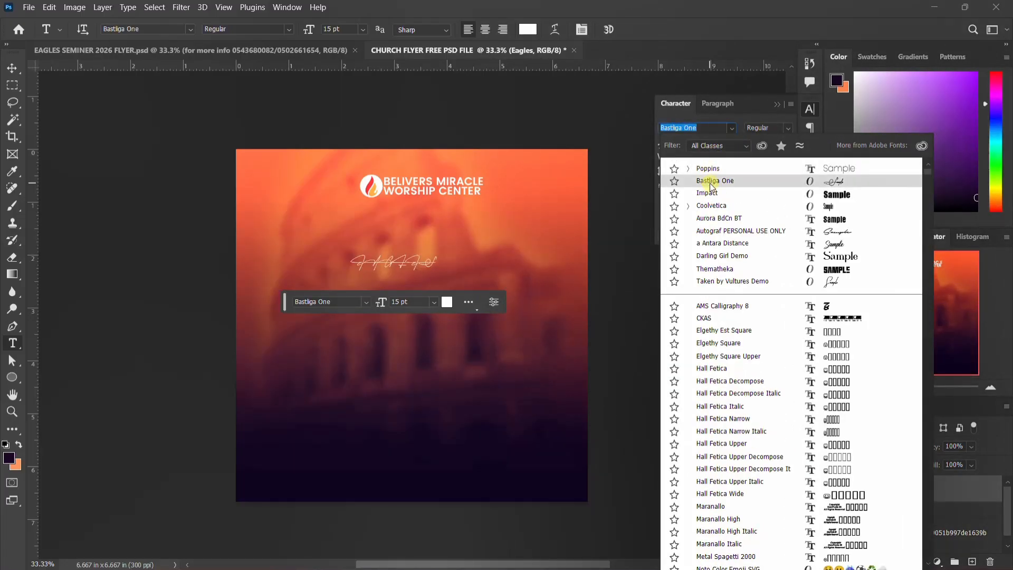
pyautogui.click(711, 186)
pyautogui.click(700, 201)
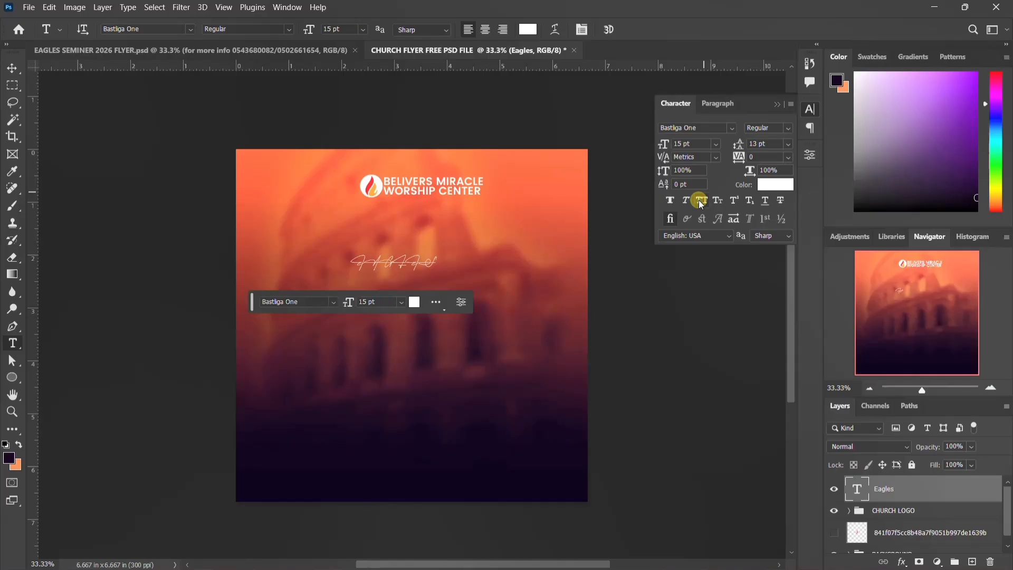
pyautogui.click(809, 109)
# Enlarge the Eagles title to about 140 pt and center it below the church logo
pyautogui.click(12, 68)
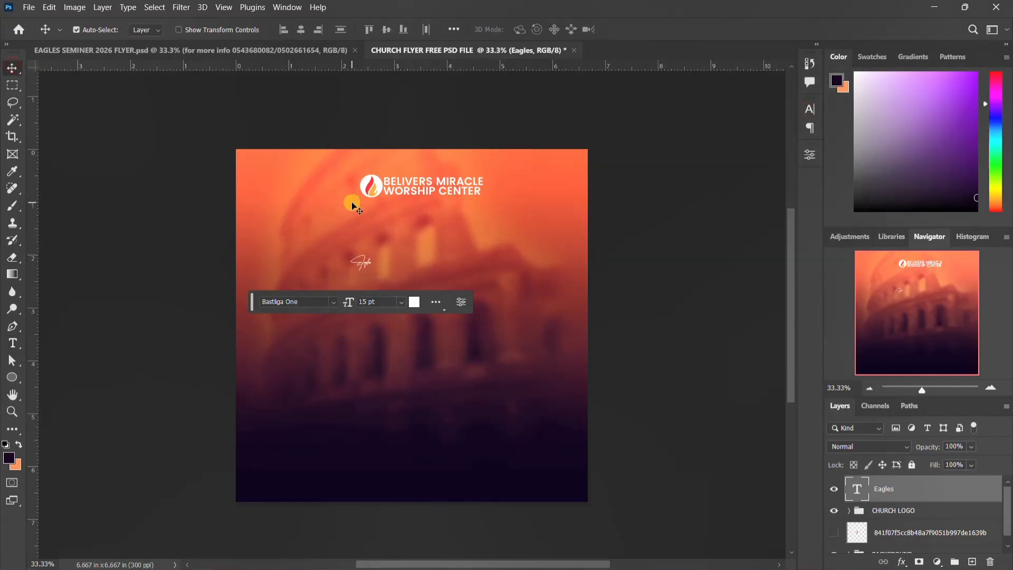
pyautogui.hotkey('ctrl', 't')
pyautogui.moveTo(373, 254); pyautogui.dragTo(464, 225)
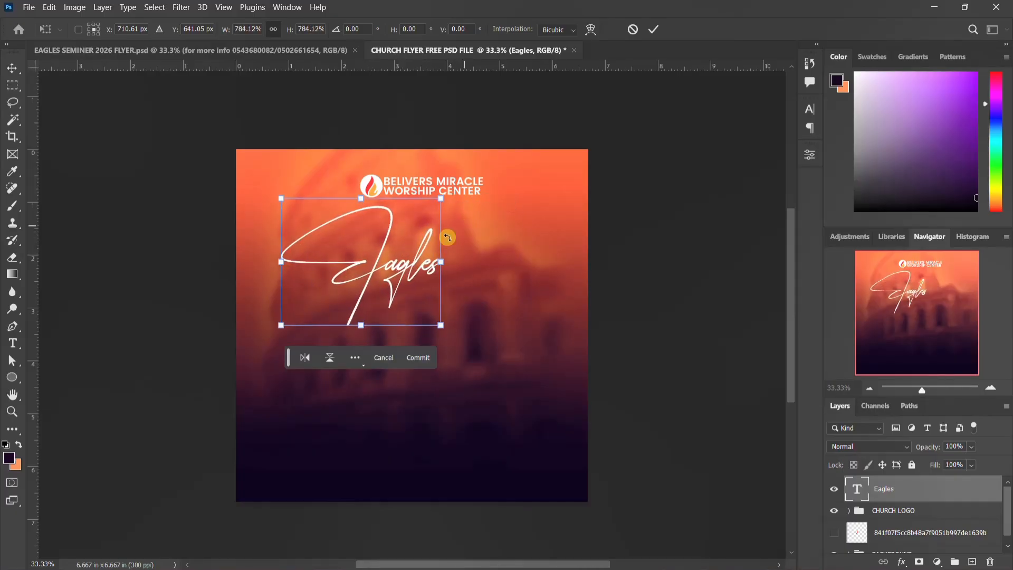
pyautogui.moveTo(402, 272); pyautogui.dragTo(452, 286)
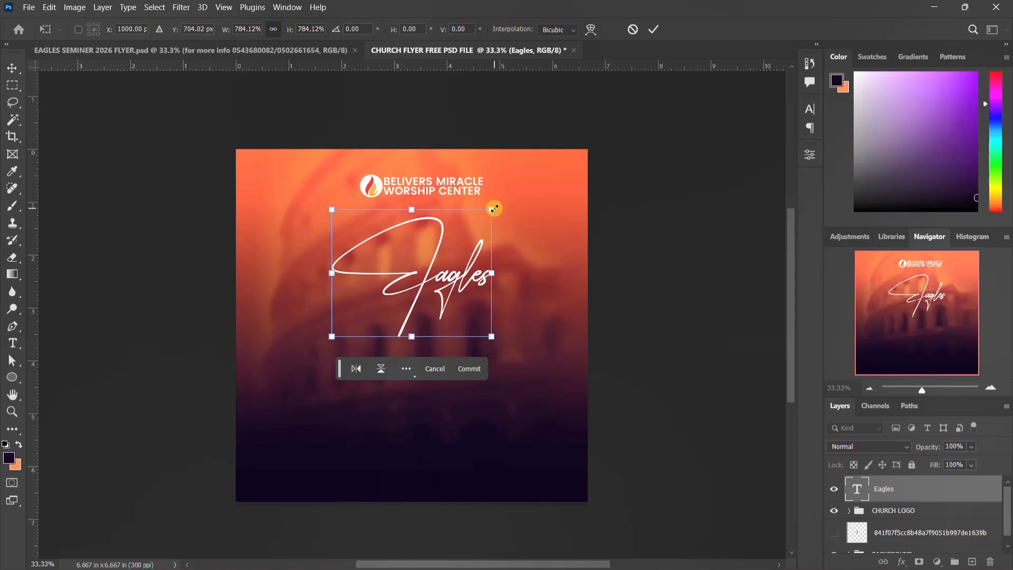
pyautogui.moveTo(492, 207); pyautogui.dragTo(512, 200)
pyautogui.press('Return')
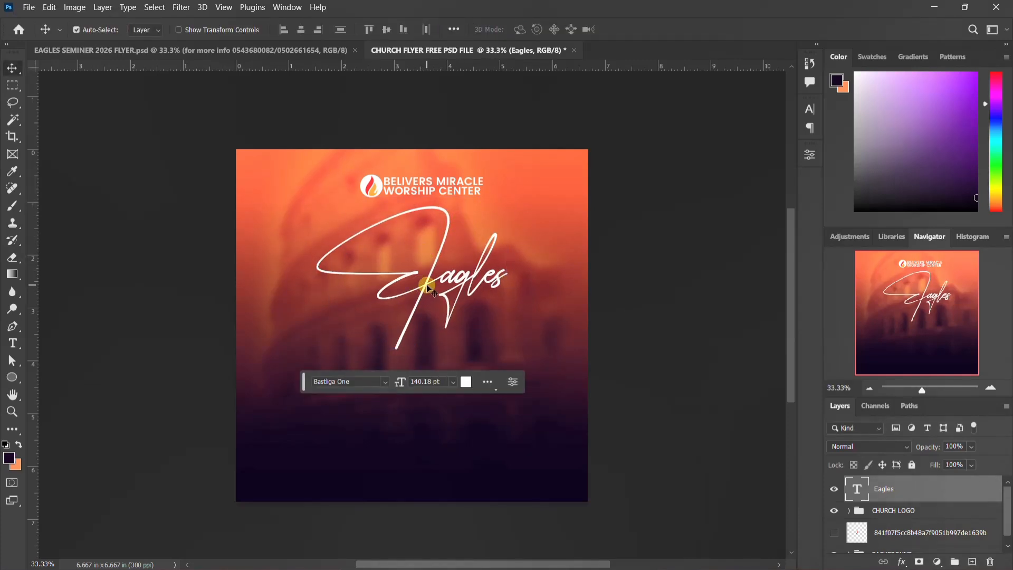
# Duplicate the Eagles title below itself and replace the copy's text with seminer
pyautogui.moveTo(427, 286); pyautogui.dragTo(428, 360)
pyautogui.doubleClick(429, 360)
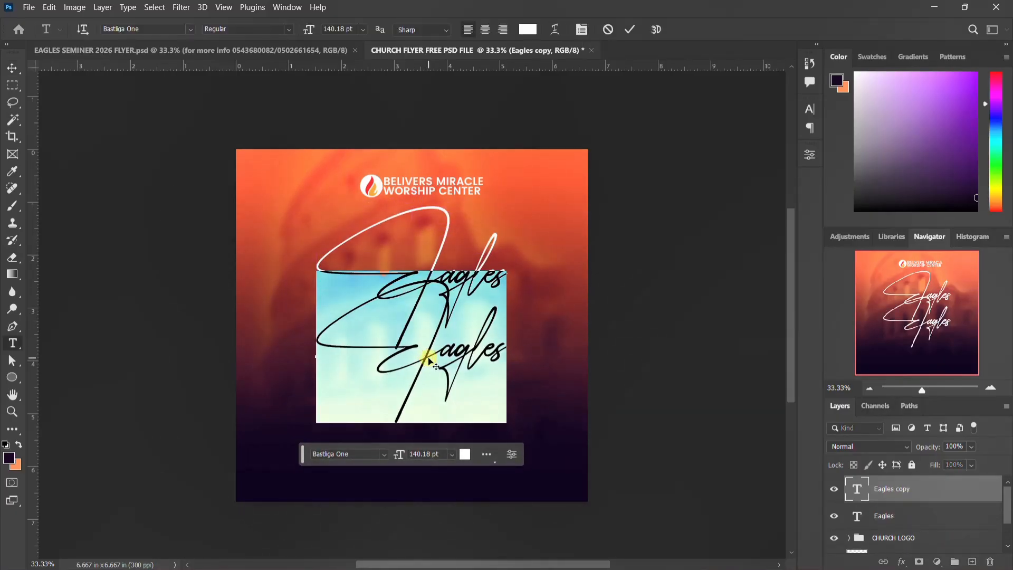
pyautogui.write('sem')
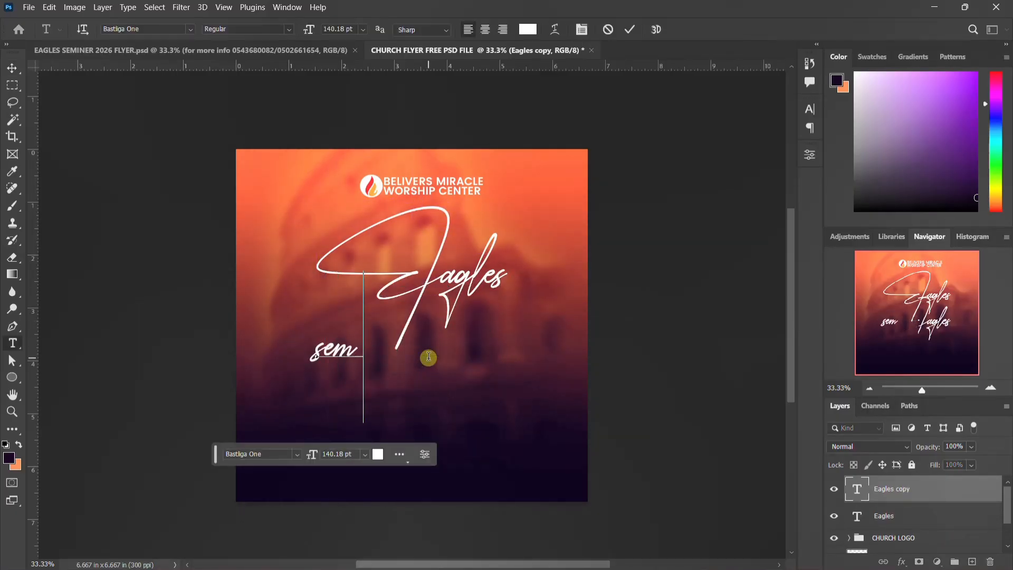
pyautogui.write('iner')
pyautogui.hotkey('ctrl', 'Return')
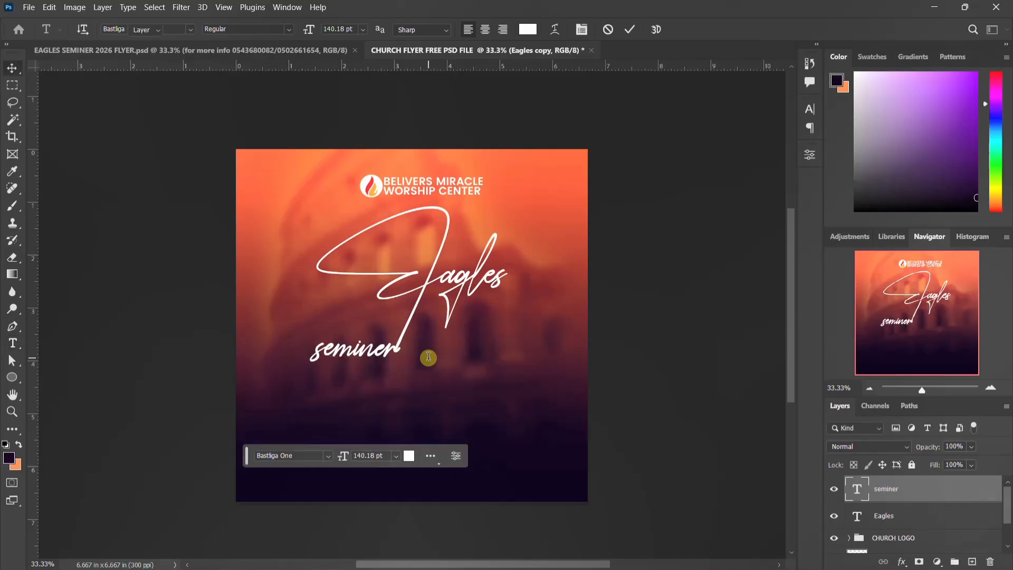
pyautogui.press('v')
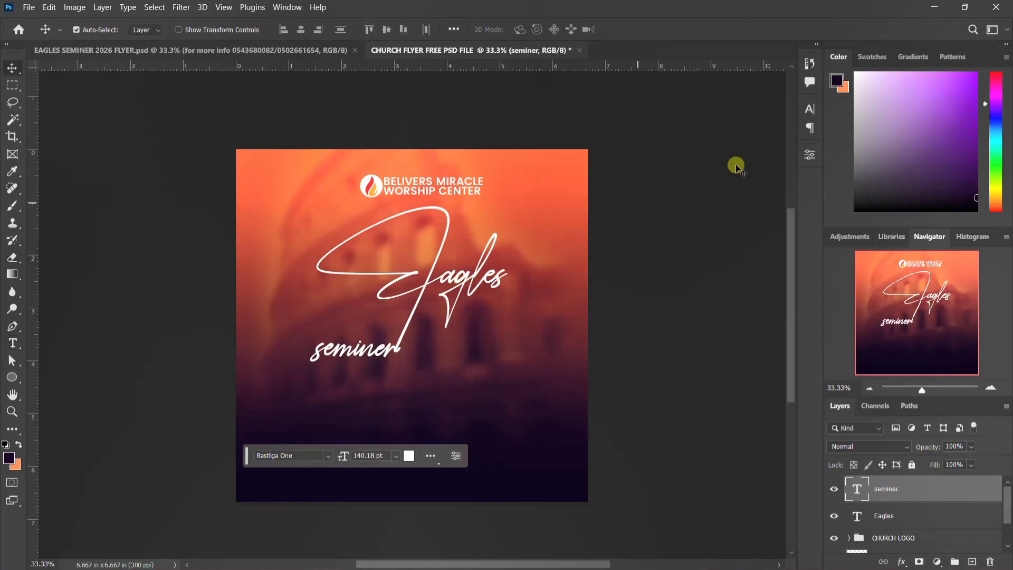
# Set the seminer text color to orange ff7800
pyautogui.click(808, 110)
pyautogui.click(773, 182)
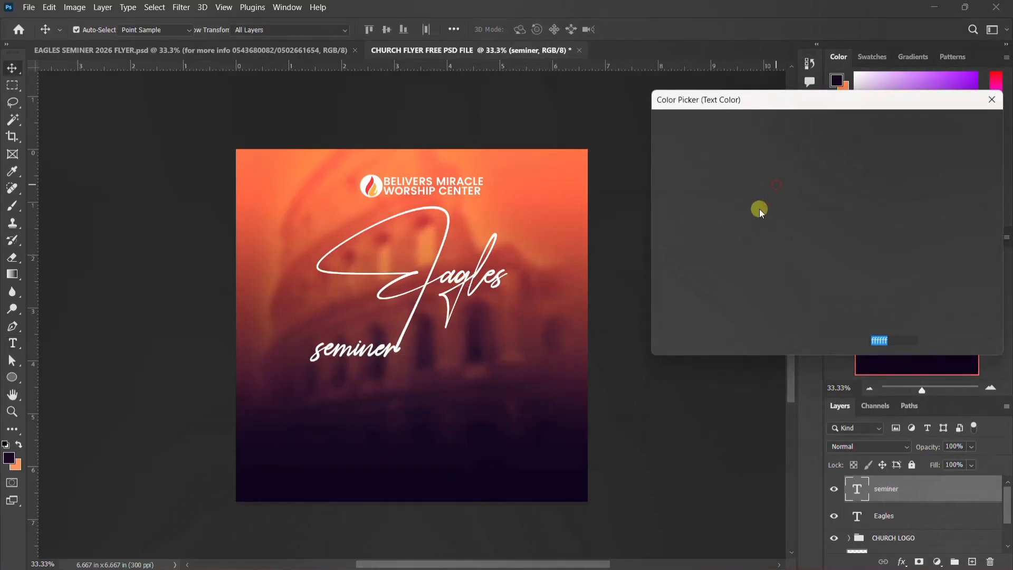
pyautogui.click(841, 290)
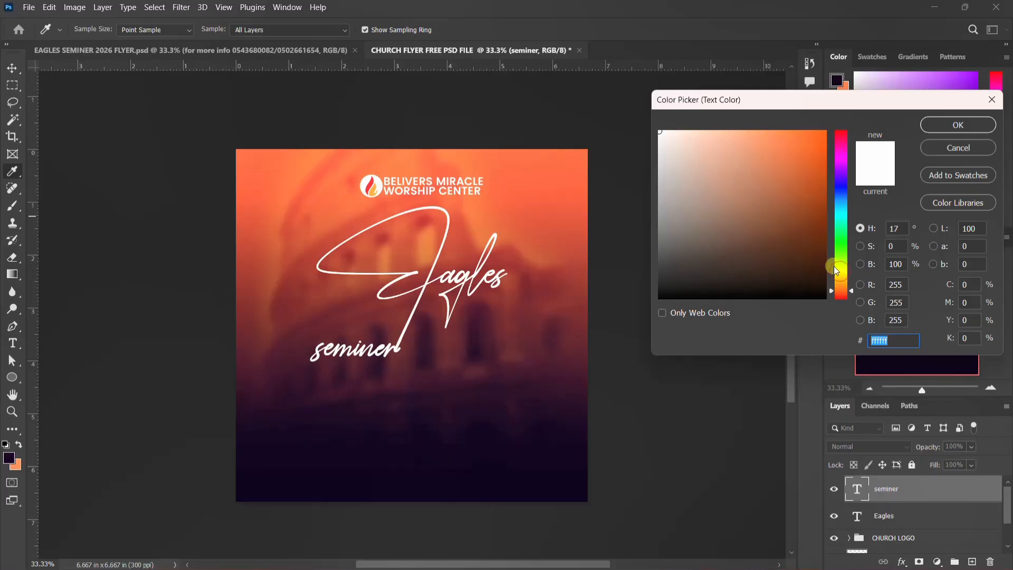
pyautogui.moveTo(826, 139); pyautogui.dragTo(841, 127)
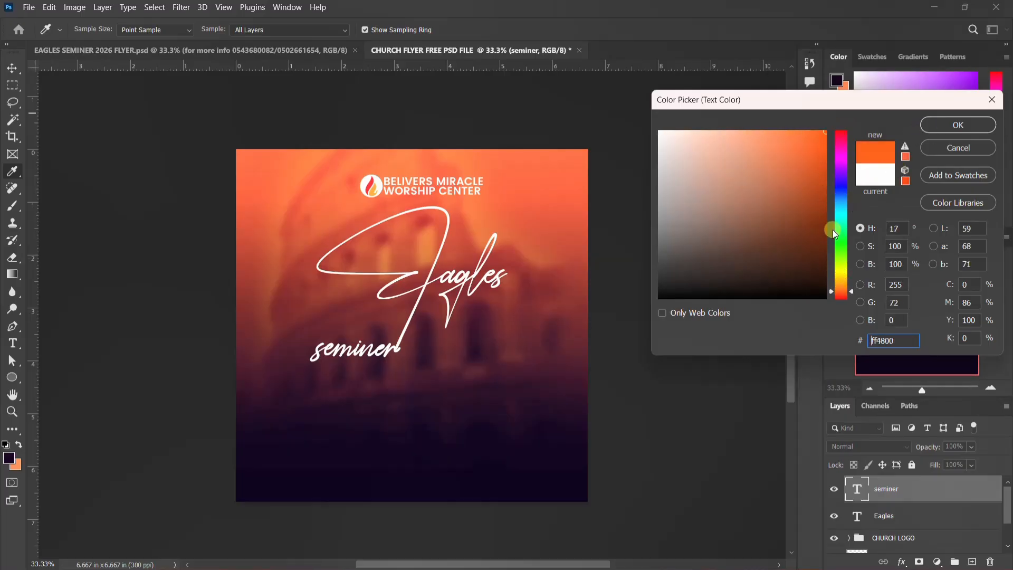
pyautogui.click(841, 287)
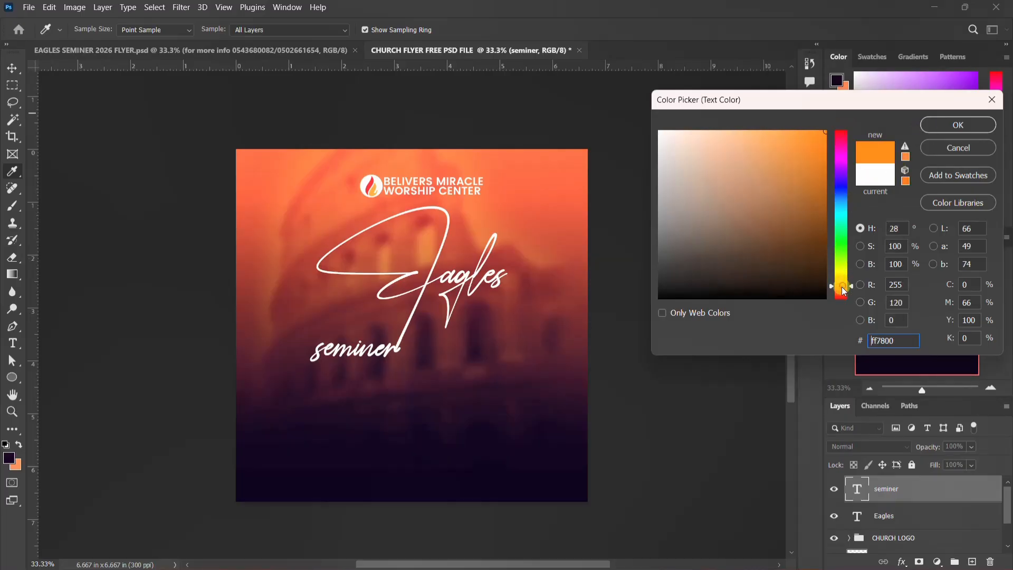
pyautogui.click(972, 119)
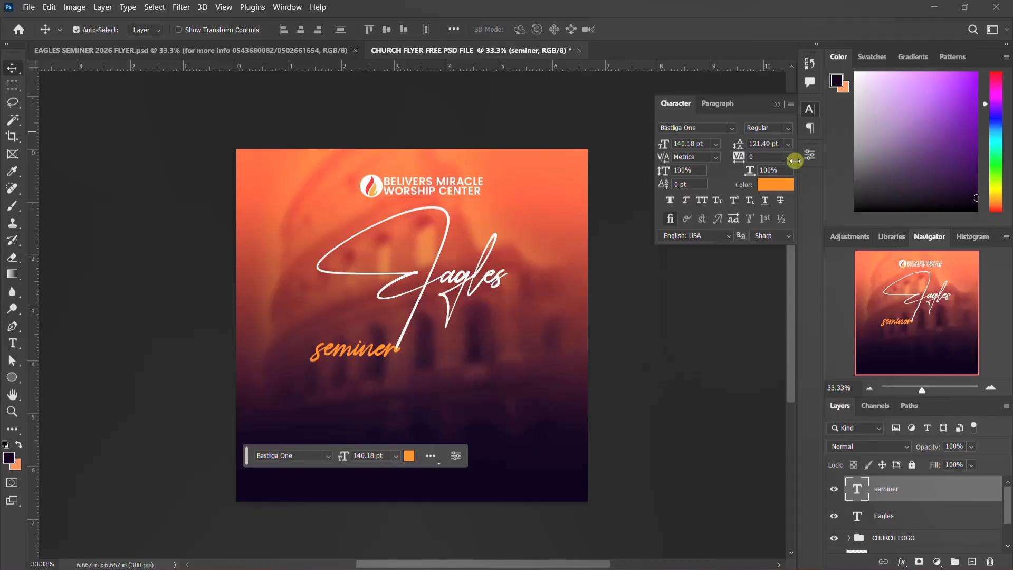
pyautogui.click(810, 108)
# Scale the seminer text up to about 229 pt and move it directly beneath Eagles, overlapping the title's lower strokes
pyautogui.hotkey('ctrl', 't')
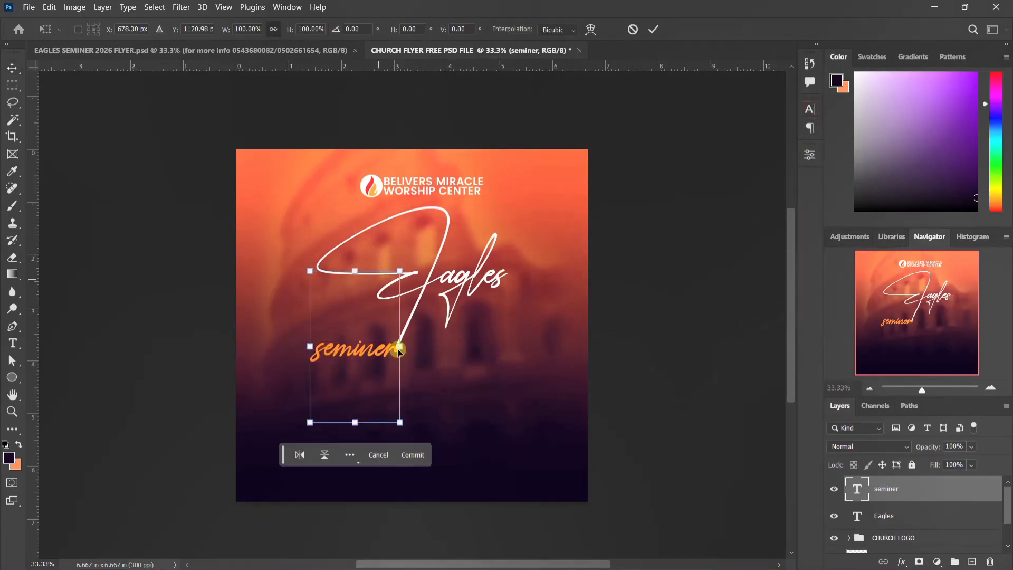
pyautogui.moveTo(400, 271); pyautogui.dragTo(466, 238)
pyautogui.moveTo(351, 340); pyautogui.dragTo(426, 312)
pyautogui.press('Return')
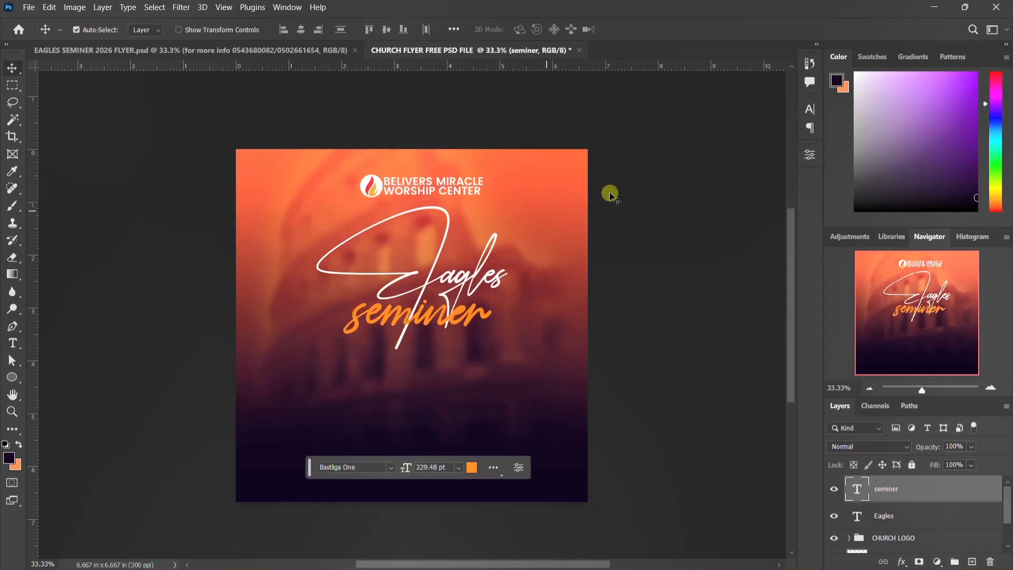
# Keep the seminer text in the Bastliga One font and set its size to 300 pt
pyautogui.click(804, 113)
pyautogui.click(733, 128)
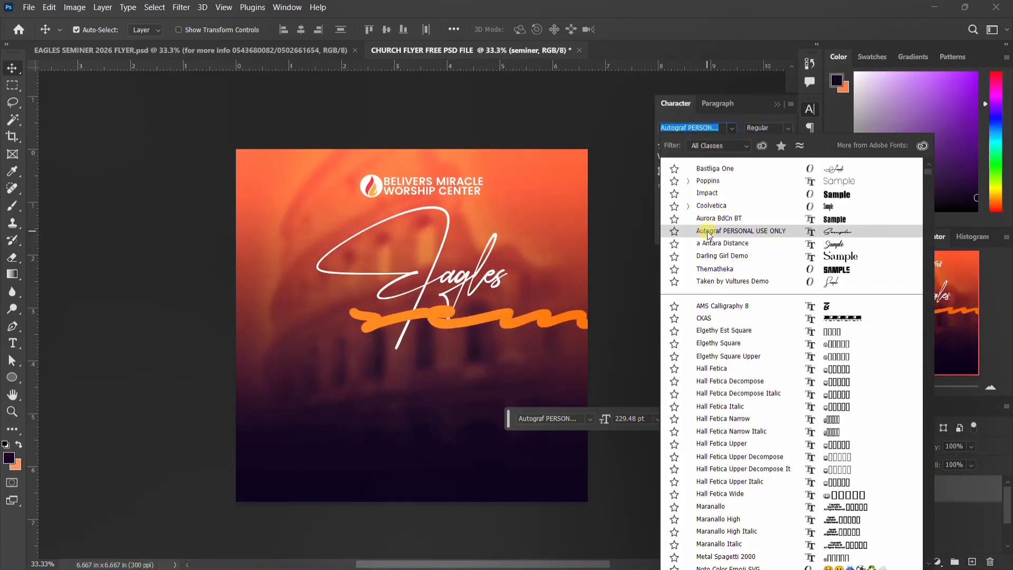
pyautogui.click(724, 169)
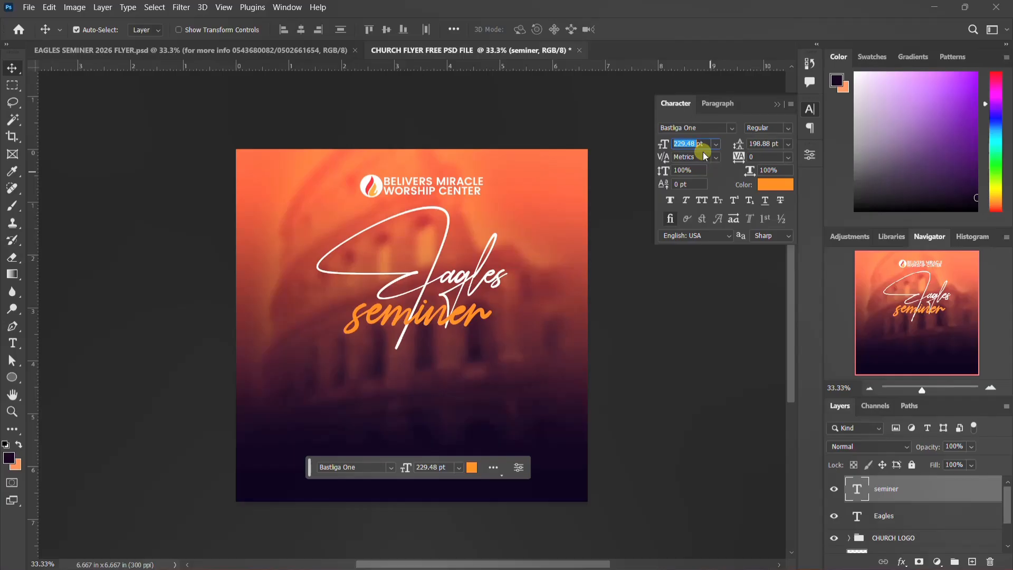
pyautogui.write('250')
pyautogui.press('Return')
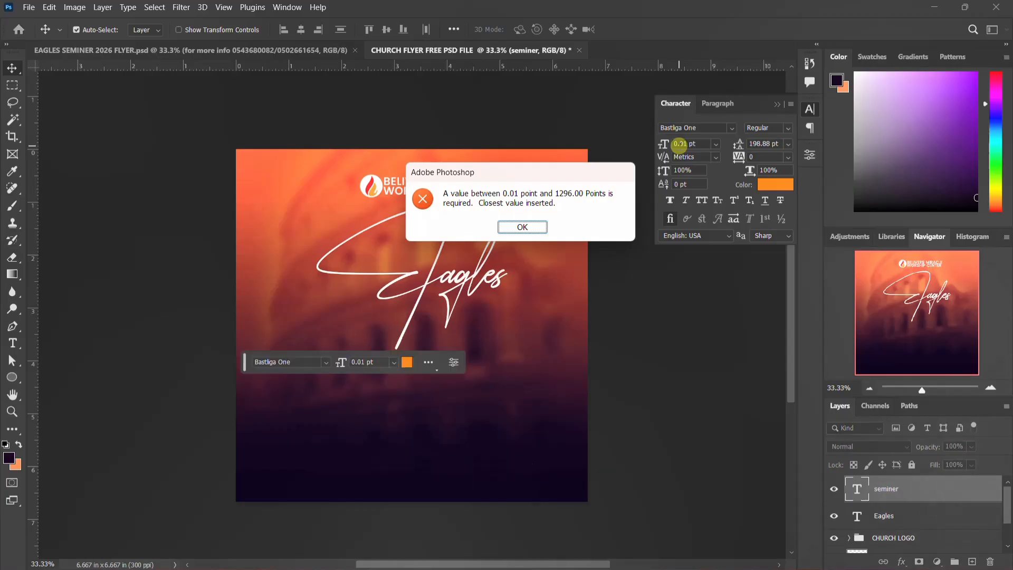
pyautogui.press('Return')
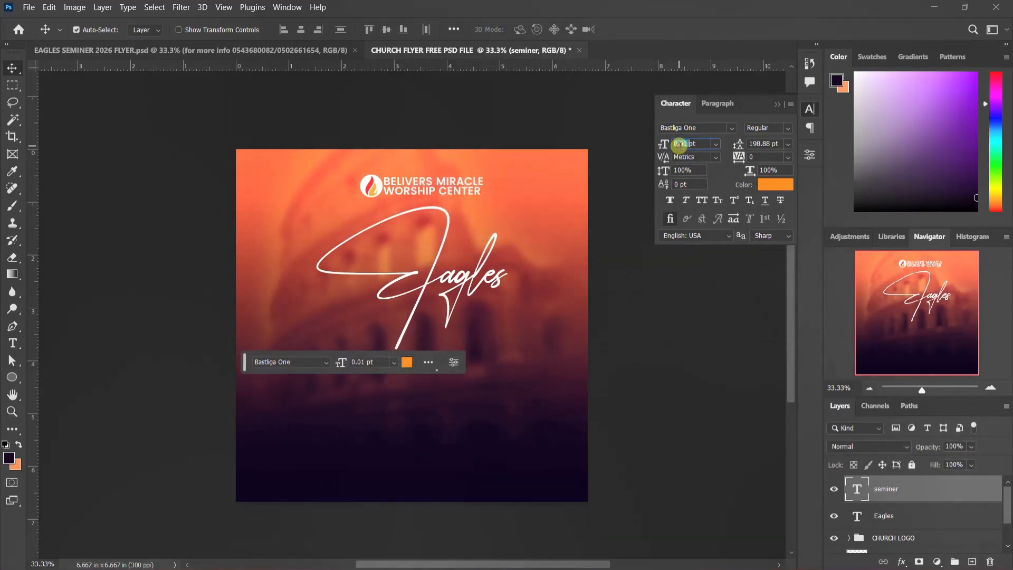
pyautogui.write('300pt')
pyautogui.press('Return')
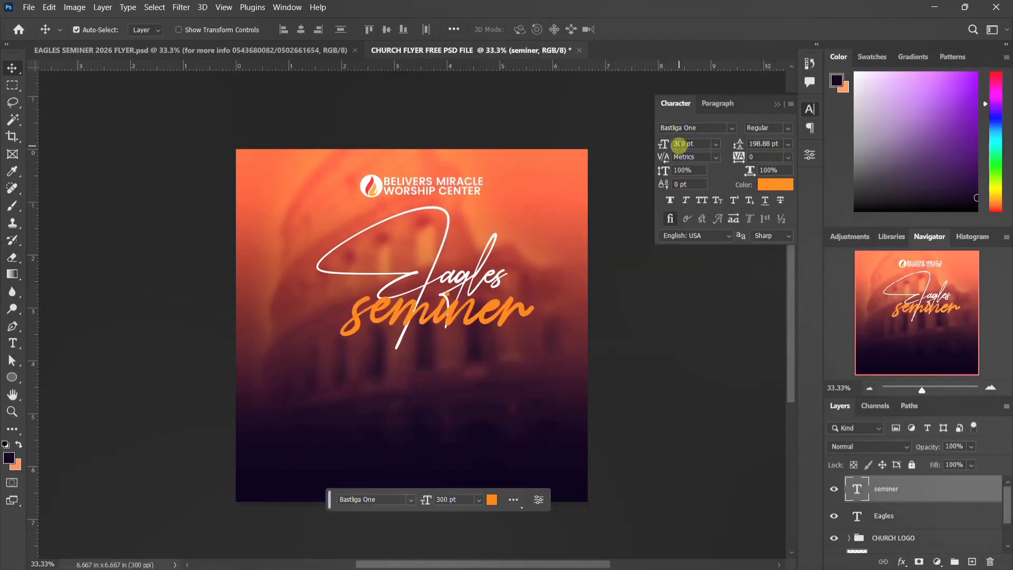
pyautogui.click(808, 109)
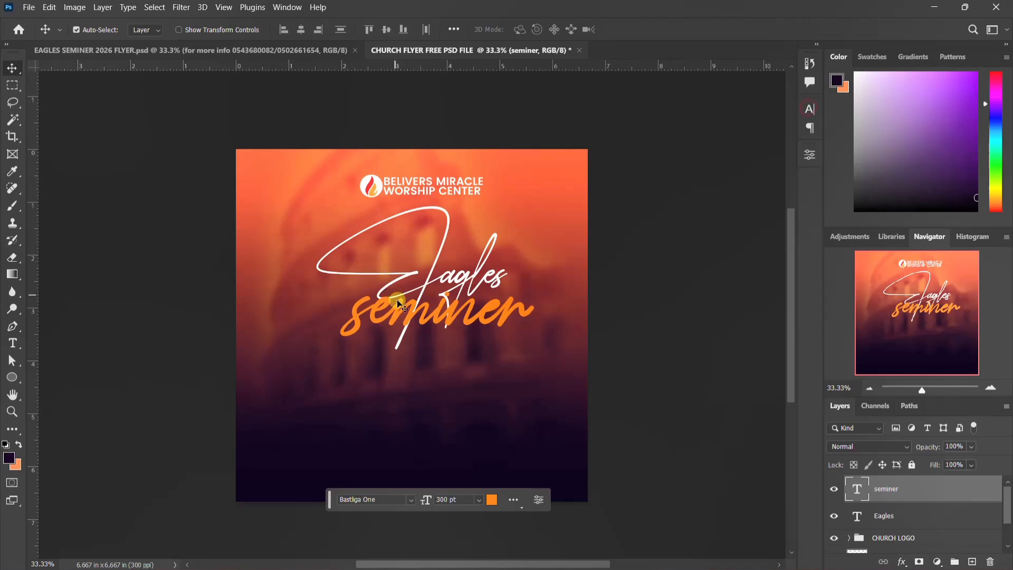
# Center the seminer and Eagles texts horizontally on the canvas, and move the Eagles layer above seminer
pyautogui.hotkey('ctrl', 'a')
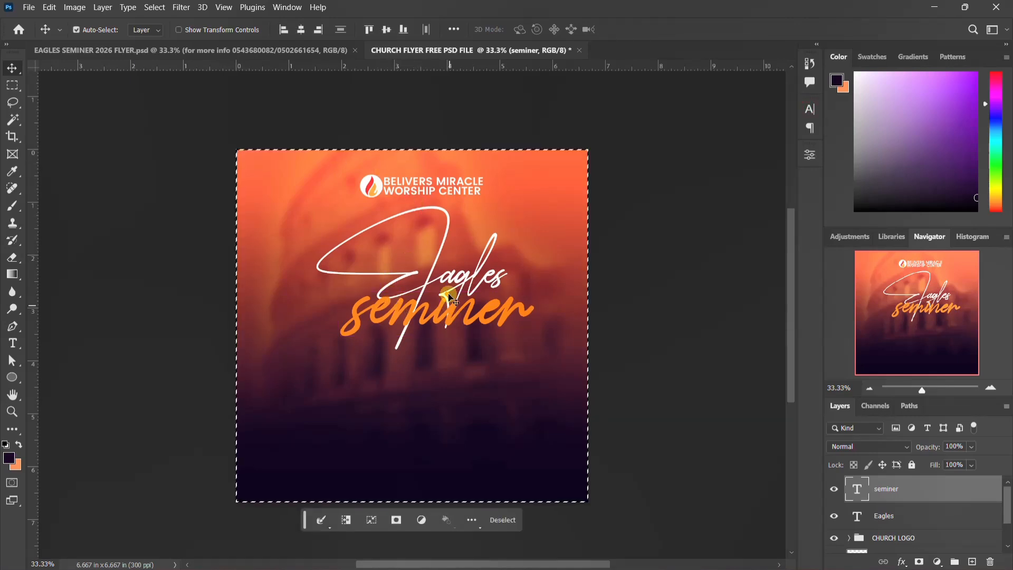
pyautogui.click(305, 31)
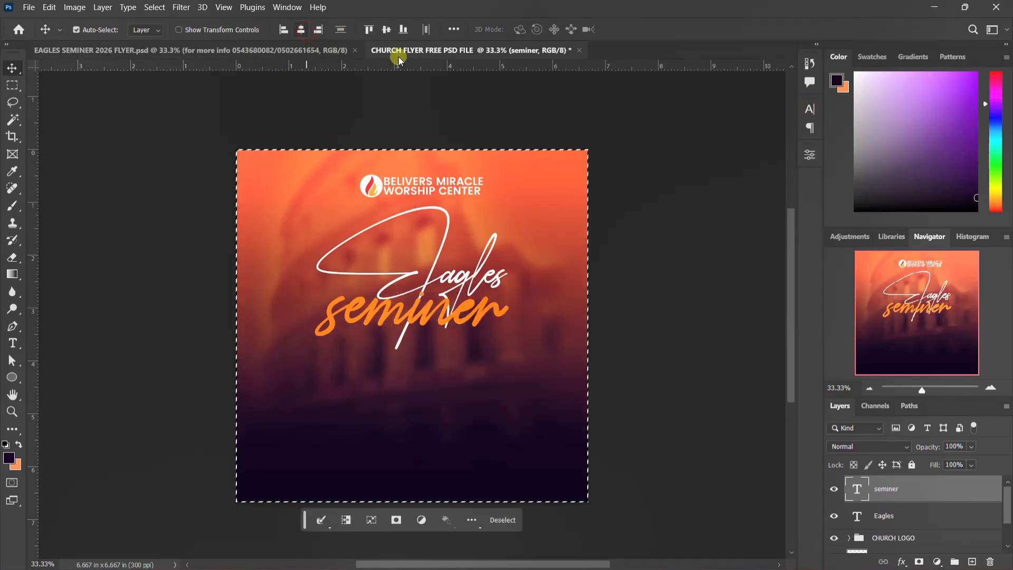
pyautogui.click(891, 521)
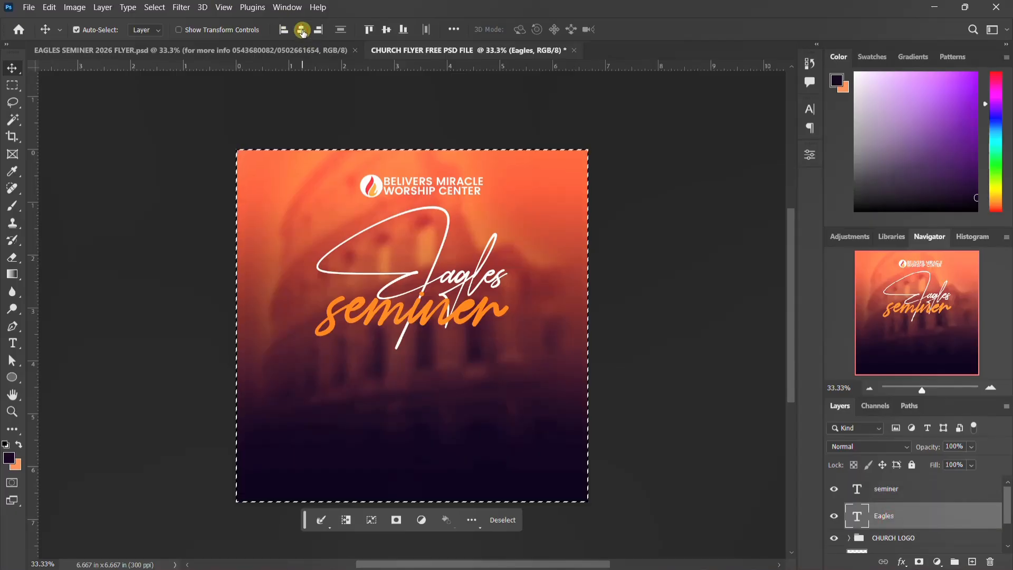
pyautogui.press('ctrl')
pyautogui.hotkey('ctrl', 'd')
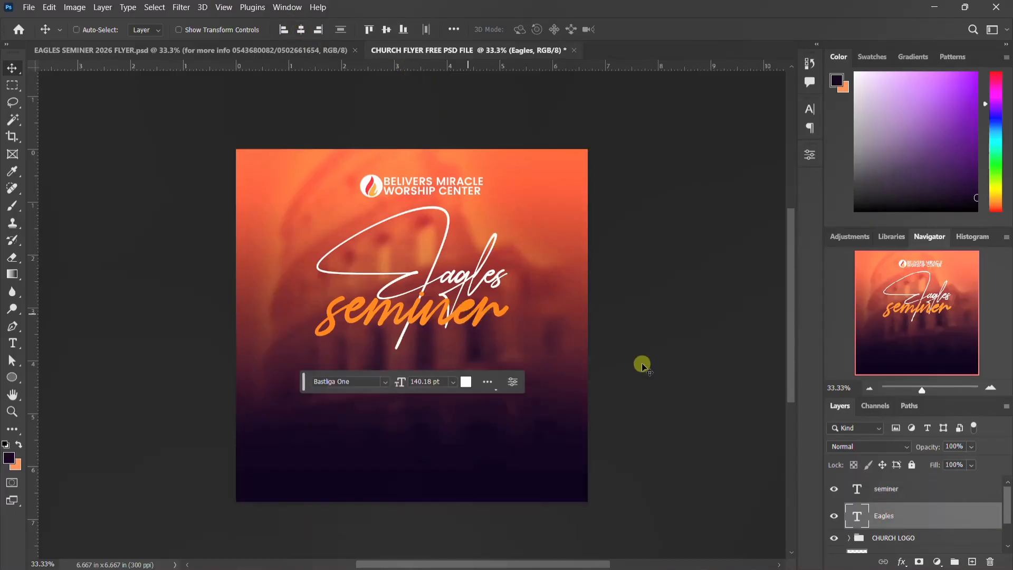
pyautogui.moveTo(933, 514); pyautogui.dragTo(935, 487)
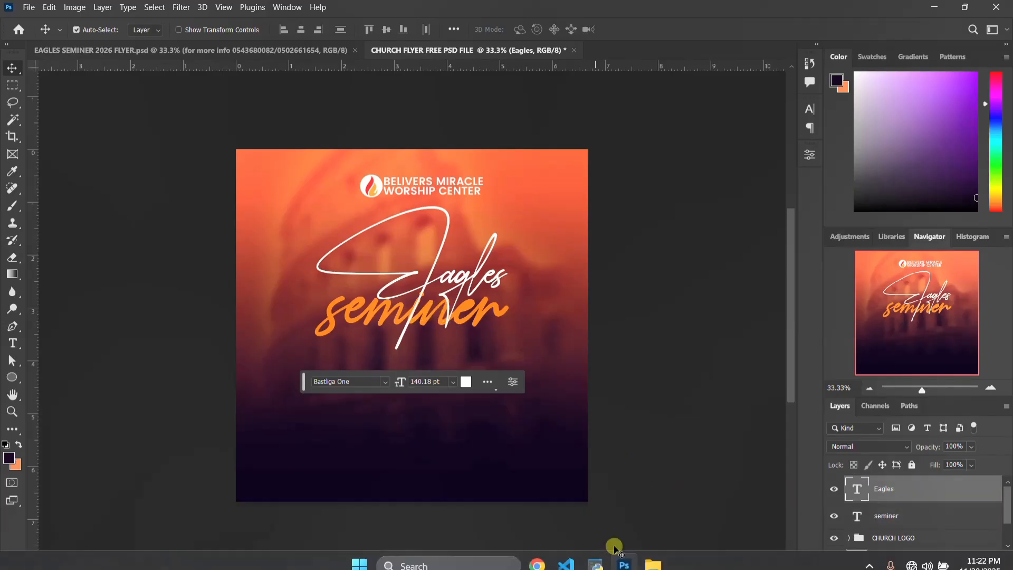
# Place the red ribbon image from the DESTINY DEVINE folder into the flyer above the Eagles layer
pyautogui.click(645, 554)
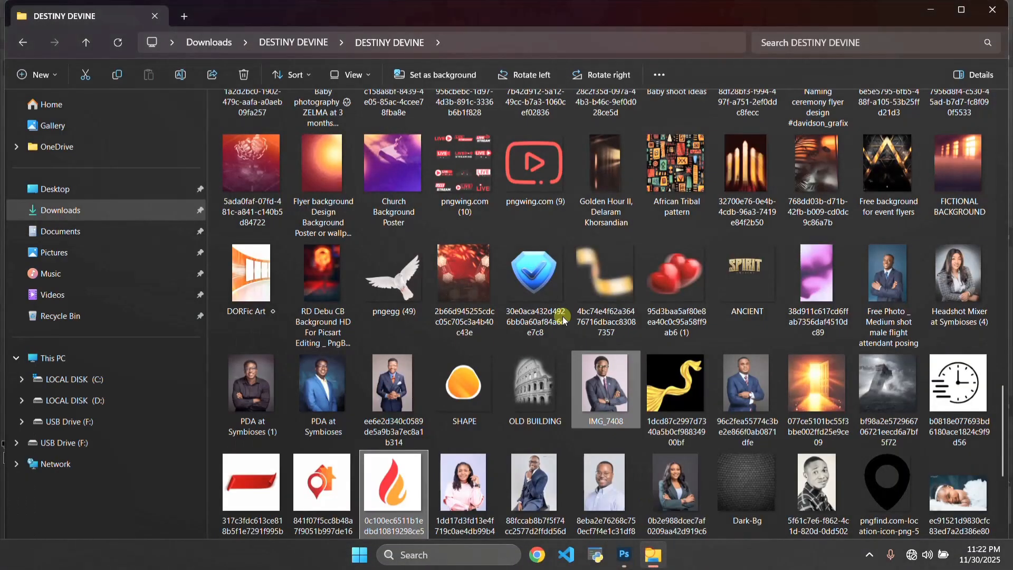
pyautogui.click(257, 494)
pyautogui.moveTo(255, 487); pyautogui.dragTo(449, 416)
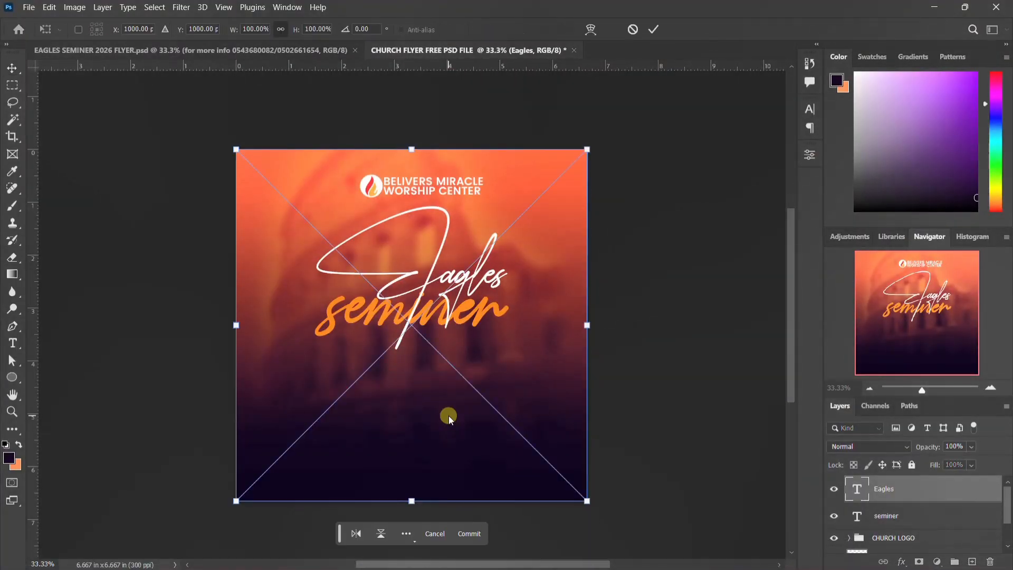
pyautogui.press('Return')
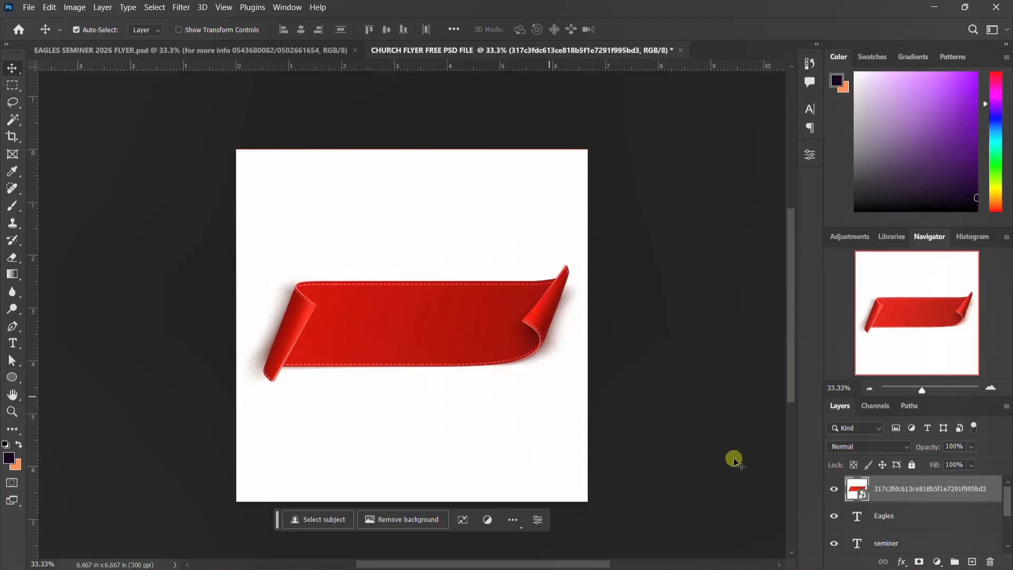
# Rasterize the red ribbon layer and remove its white background
pyautogui.rightClick(912, 488)
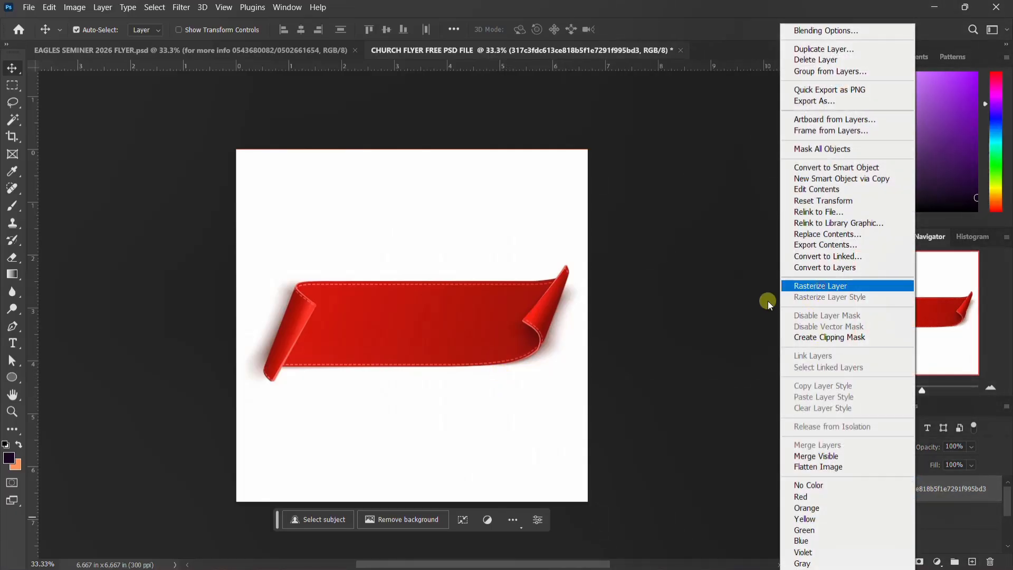
pyautogui.click(822, 286)
pyautogui.click(420, 519)
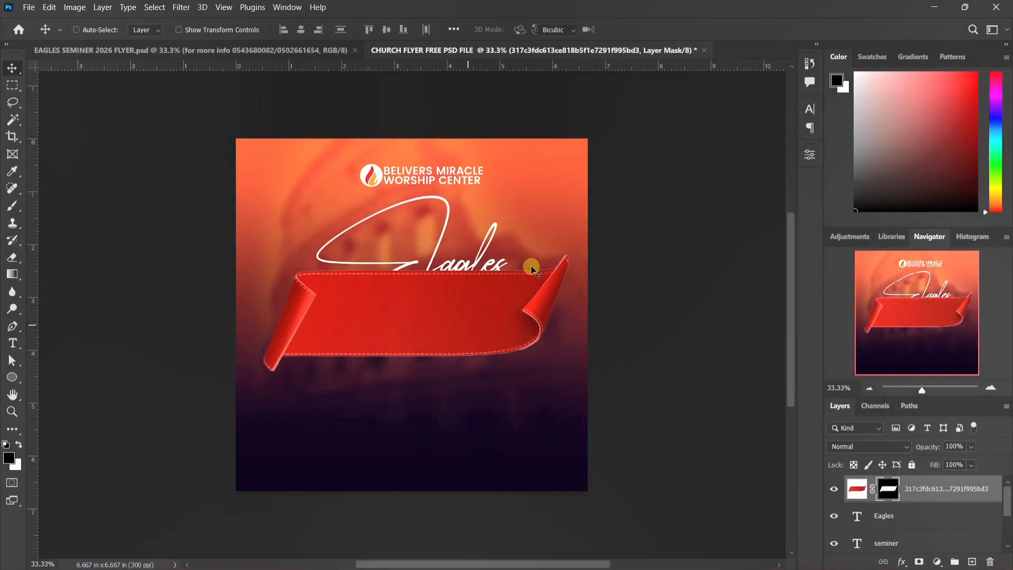
# Scale the red ribbon down to about a fifth of its size and position it just below the seminer text
pyautogui.hotkey('ctrl', 't')
pyautogui.moveTo(588, 138); pyautogui.dragTo(454, 282)
pyautogui.press('Return')
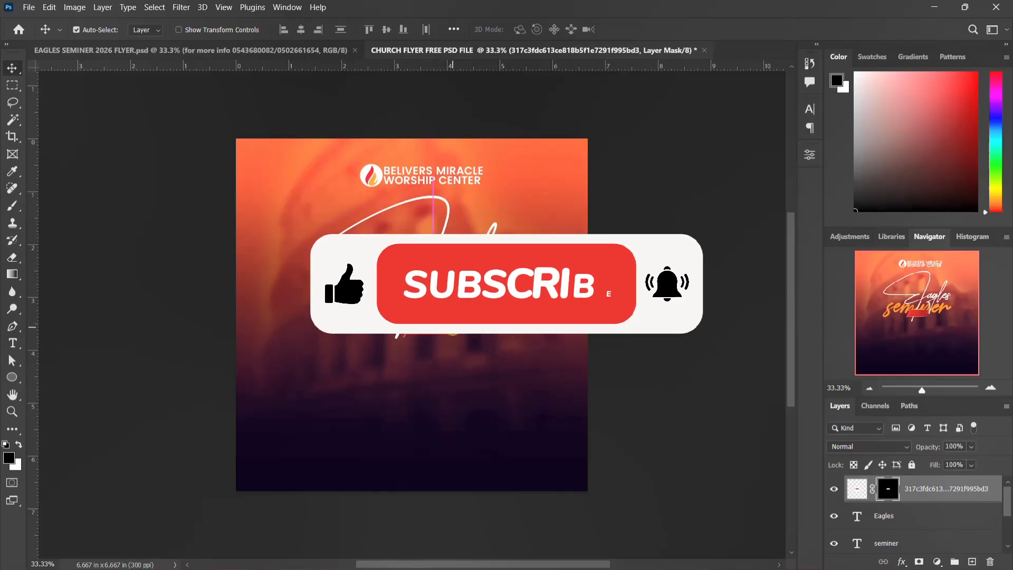
pyautogui.moveTo(444, 326); pyautogui.dragTo(443, 325)
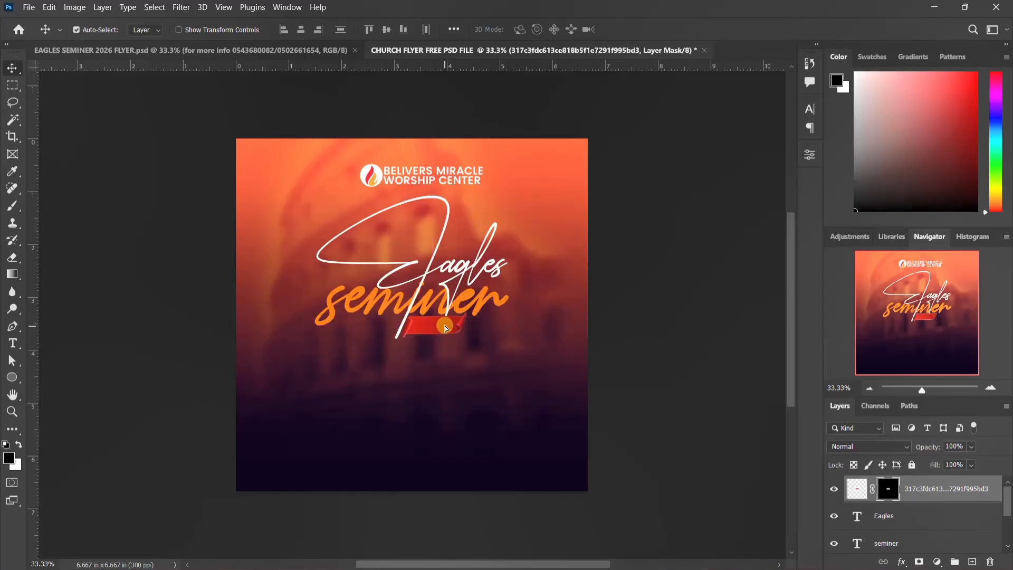
# Add a white 15 pt text reading 2026 beside the church logo at the flyer's upper edge
pyautogui.press('t')
pyautogui.click(14, 344)
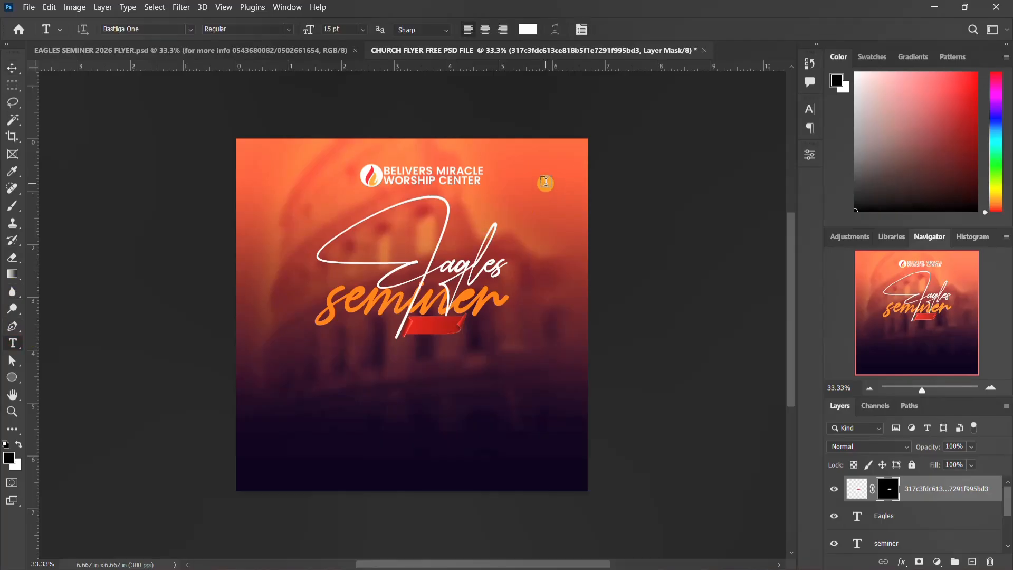
pyautogui.click(545, 182)
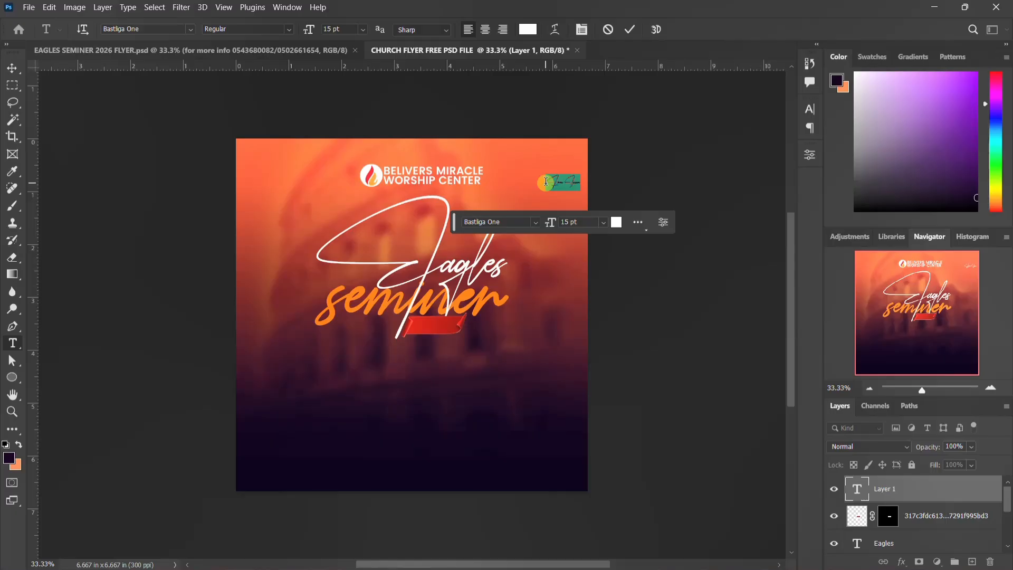
pyautogui.press('BackSpace')
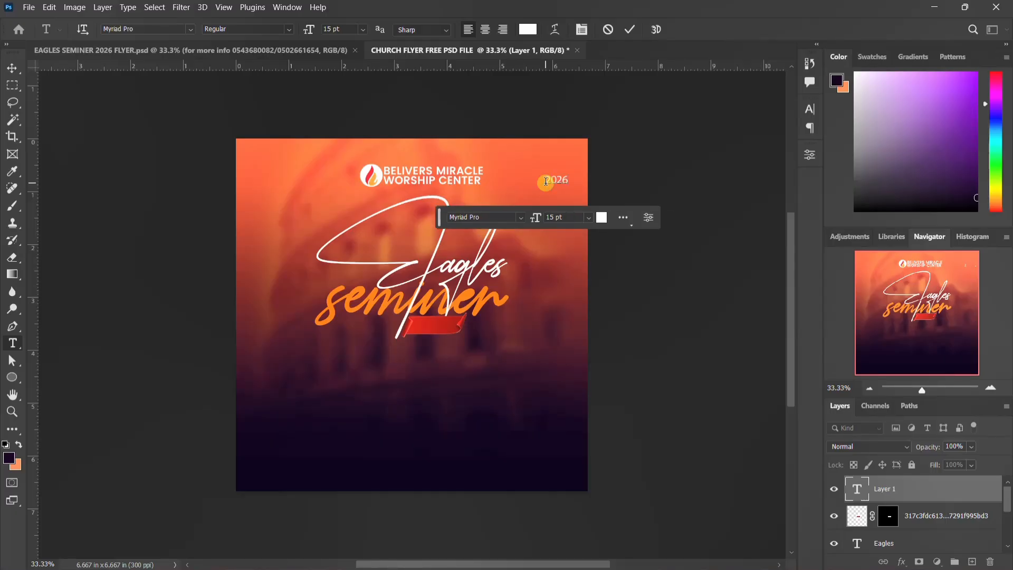
pyautogui.hotkey('ctrl', 'Return')
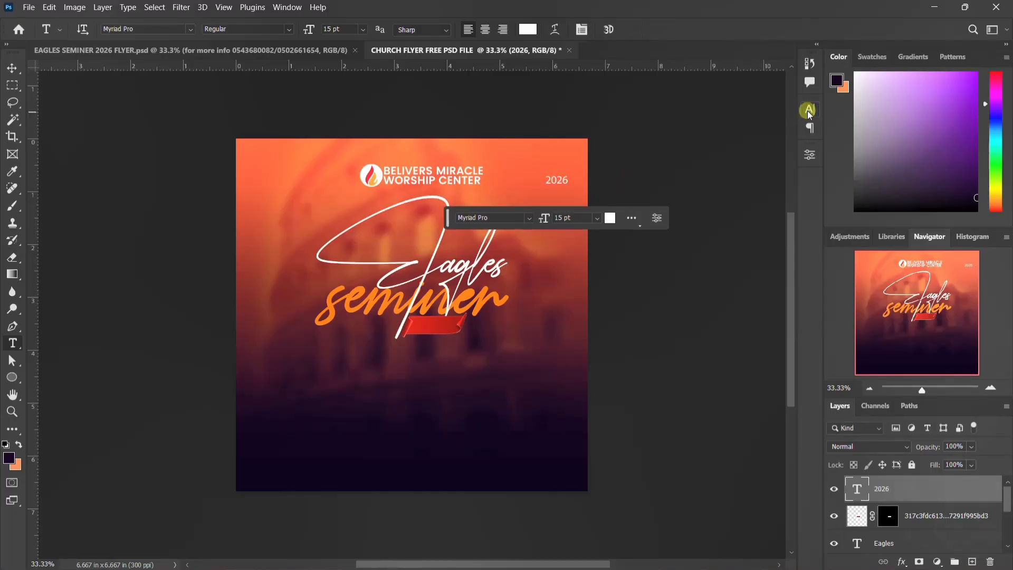
# Set the 2026 text's font to Poppins Bold
pyautogui.click(810, 111)
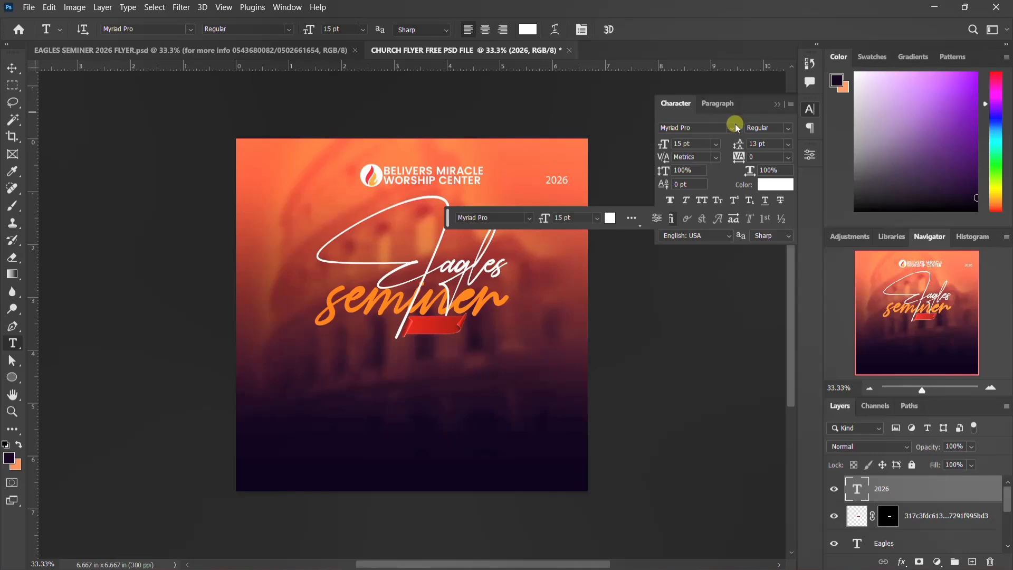
pyautogui.click(735, 127)
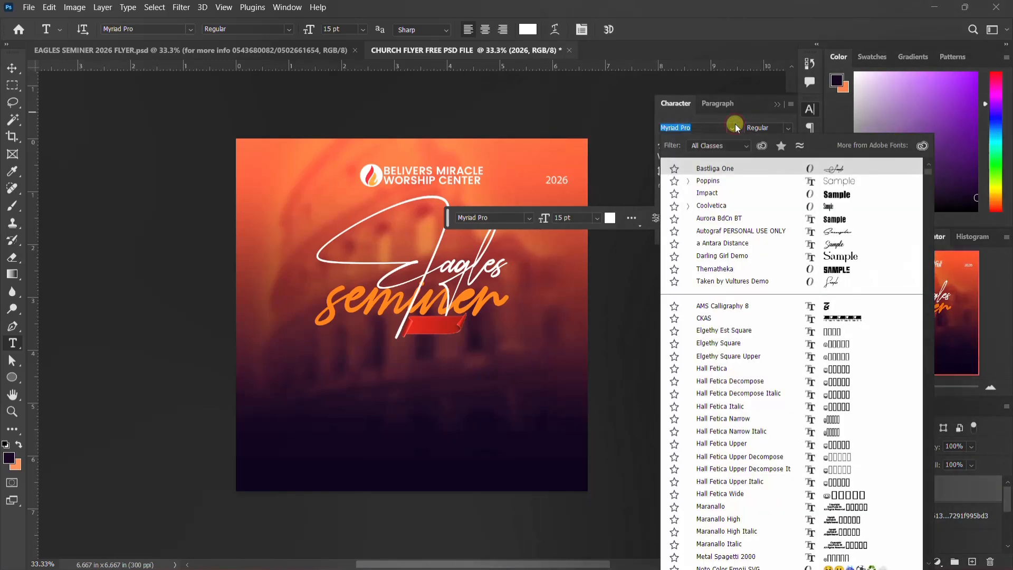
pyautogui.click(713, 181)
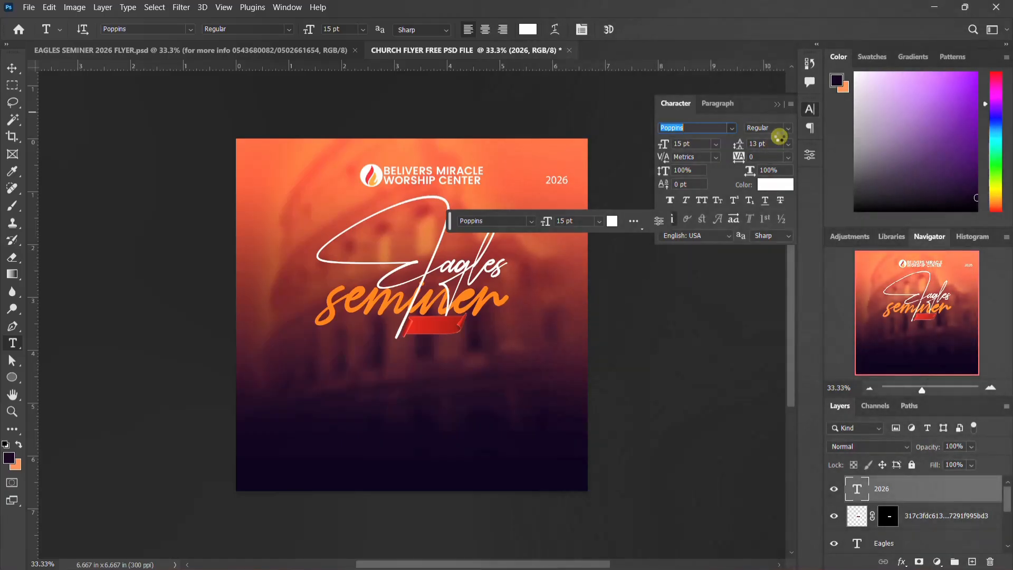
pyautogui.click(787, 129)
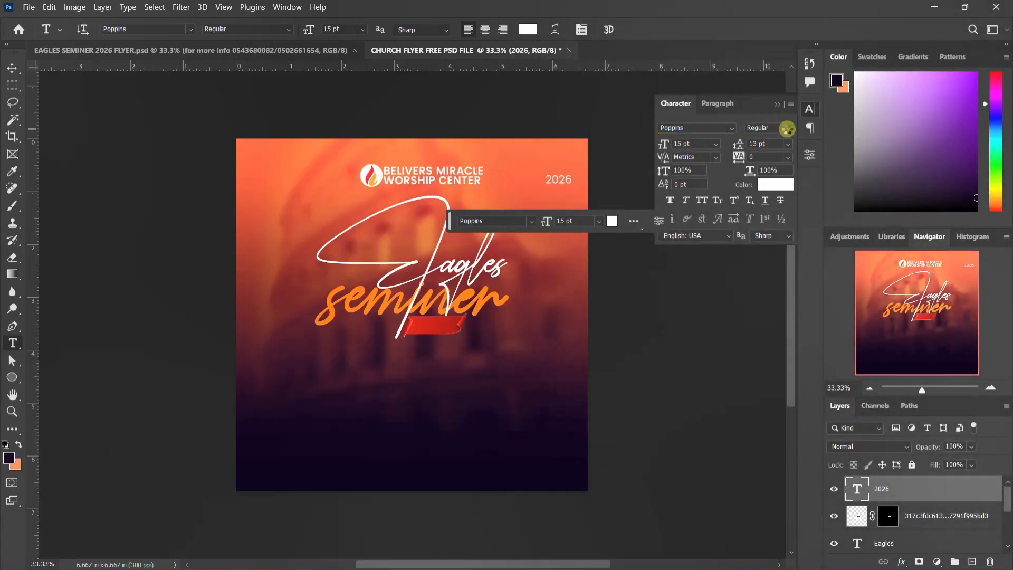
pyautogui.click(787, 129)
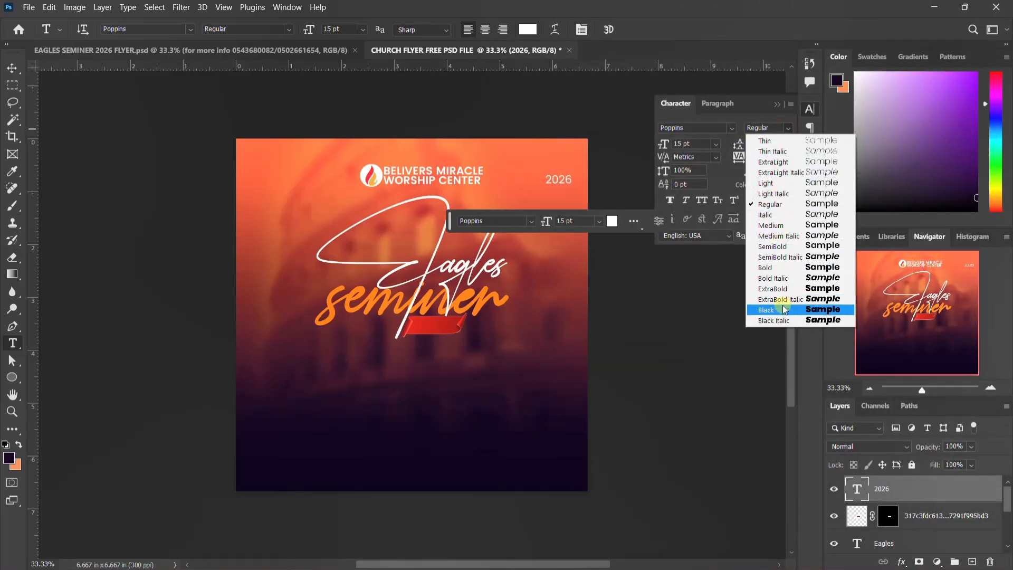
pyautogui.click(780, 266)
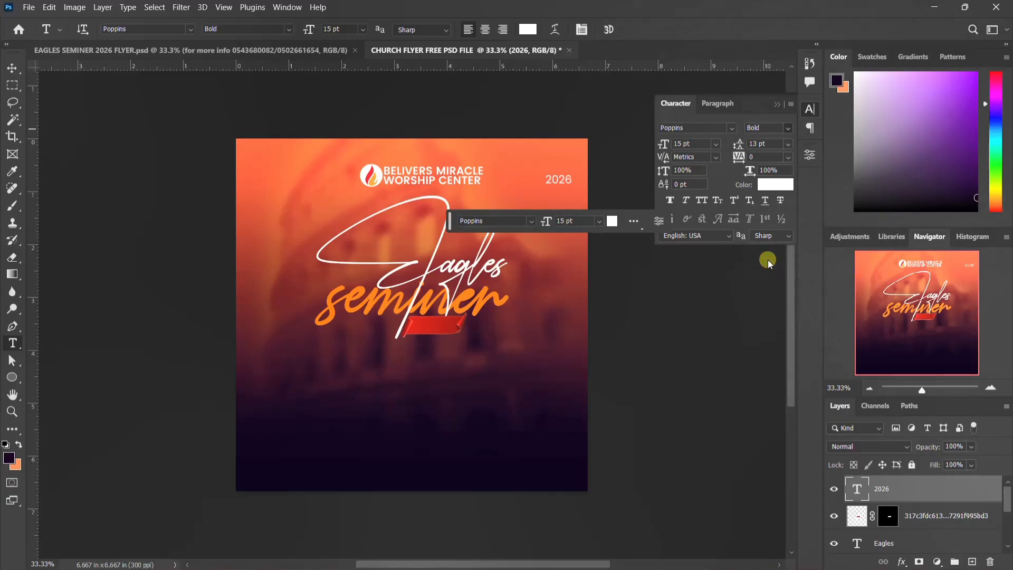
pyautogui.click(809, 109)
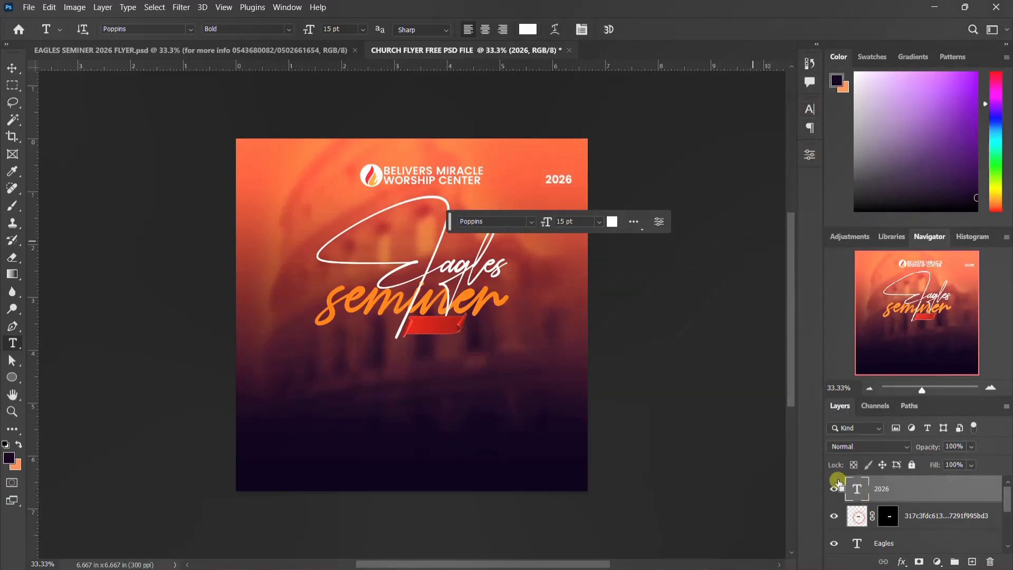
# Center the 2026 text horizontally and vertically on the red ribbon, using the ribbon's area as the alignment selection, and clear the selection
pyautogui.hotkey('ctrl', 'shift', 'd')
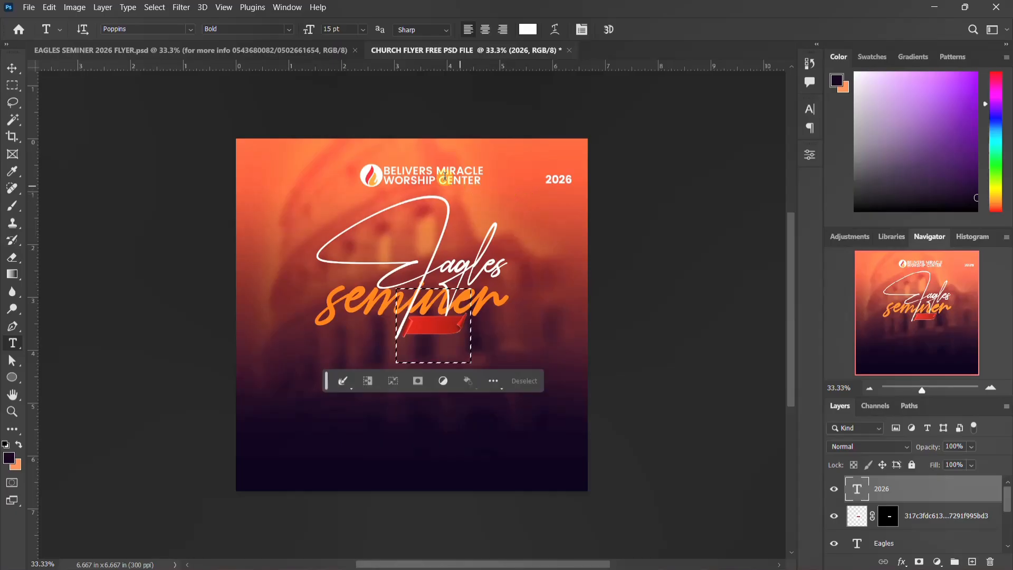
pyautogui.press('v')
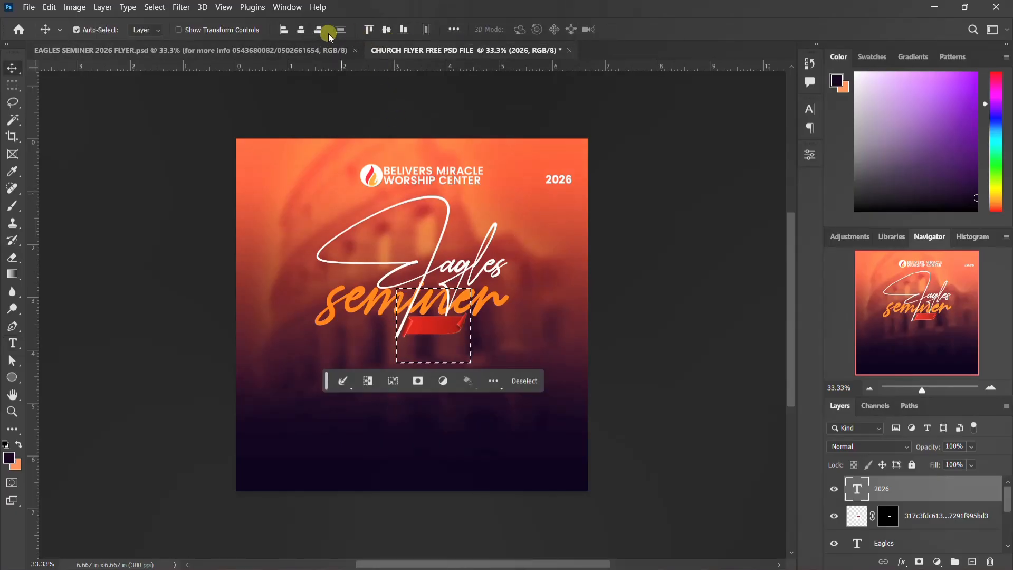
pyautogui.click(302, 30)
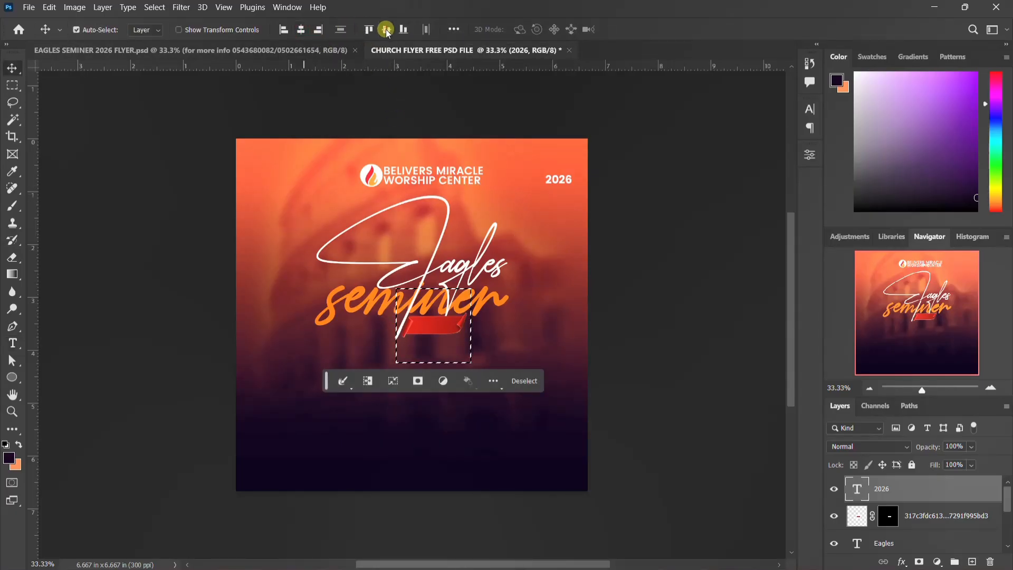
pyautogui.click(386, 31)
pyautogui.hotkey('ctrl', 'd')
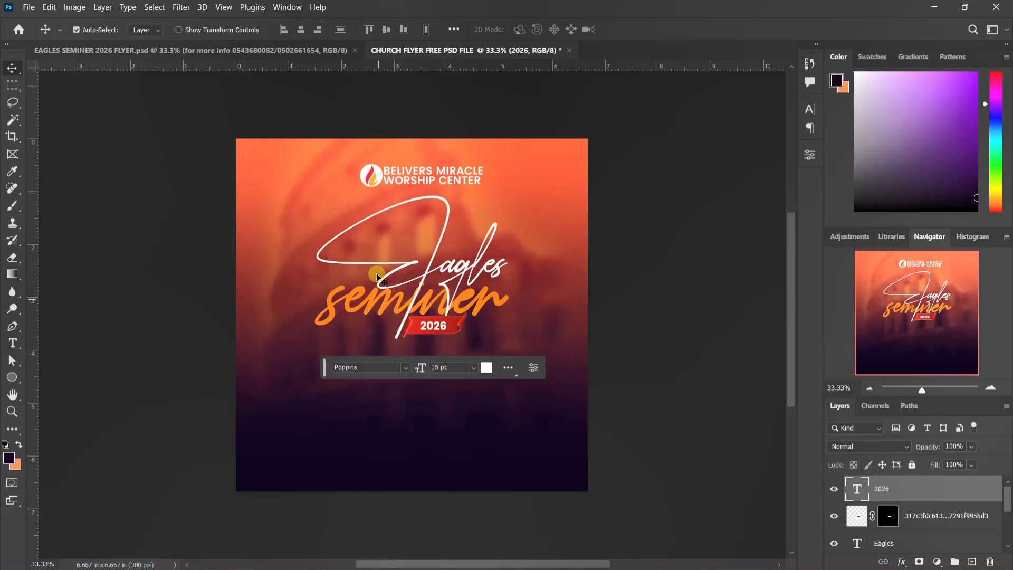
# Group the 2026, ribbon, Eagles and seminer layers as MAIN DETAILS and check the group by toggling its visibility
pyautogui.scroll(-1, 911, 512)
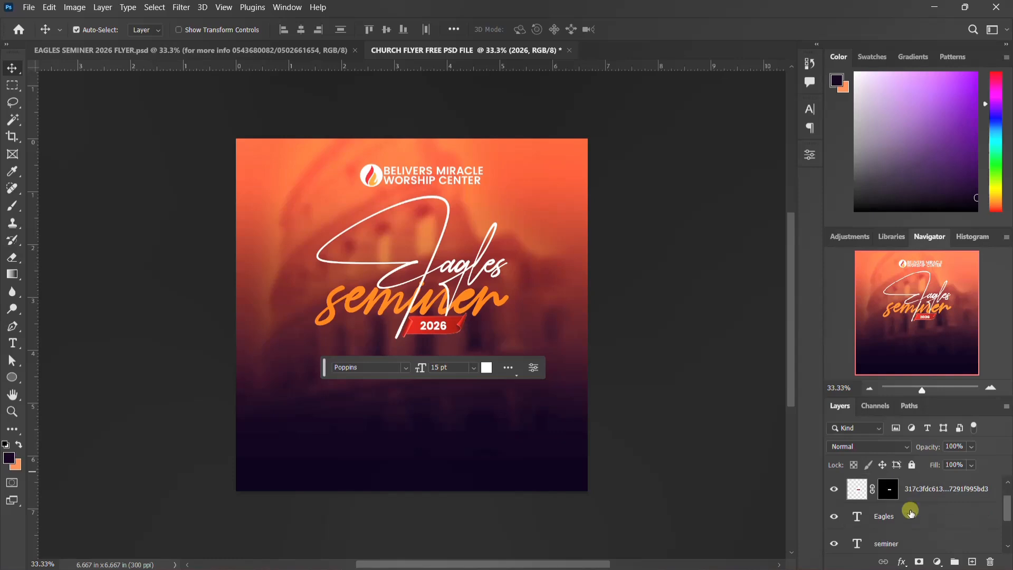
pyautogui.scroll(-2, 910, 512)
pyautogui.click(907, 496)
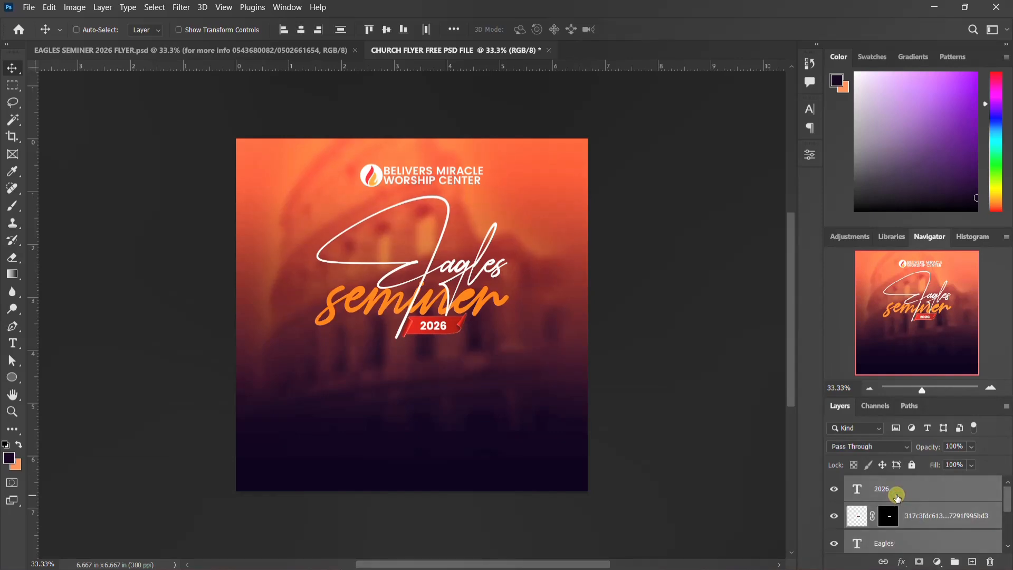
pyautogui.hotkey('ctrl', 'g')
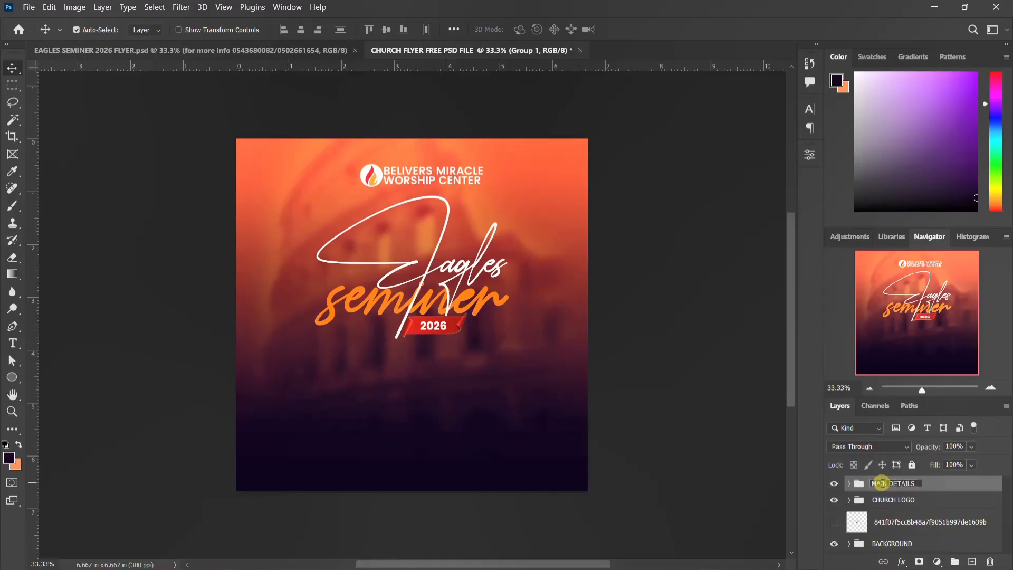
pyautogui.press('Return')
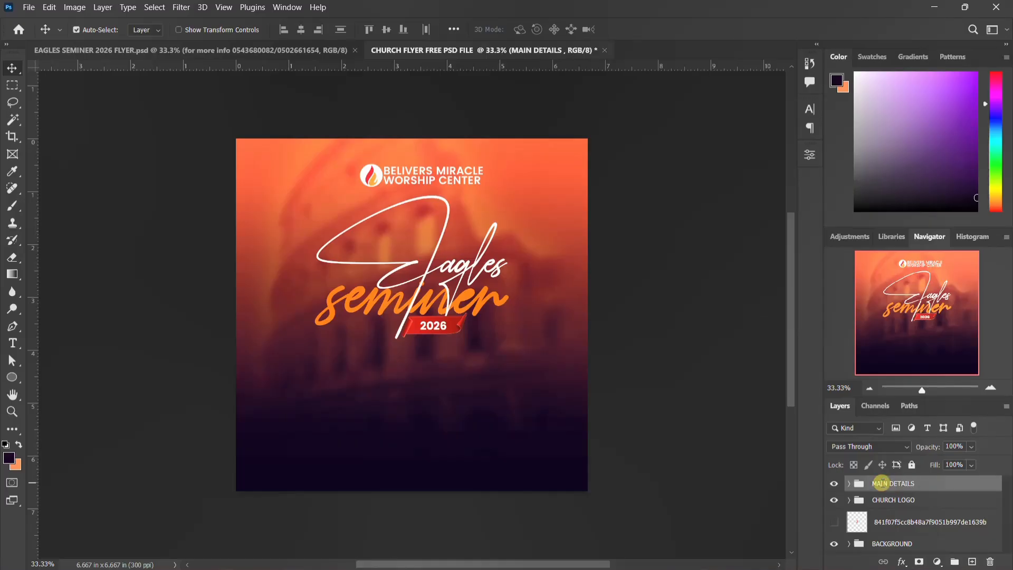
pyautogui.click(836, 483)
pyautogui.click(834, 483)
# Copy the speaker photos and name texts from EAGLES SEMINER 2026 FLYER.psd into the church flyer and position them below the 2026 ribbon
pyautogui.click(248, 51)
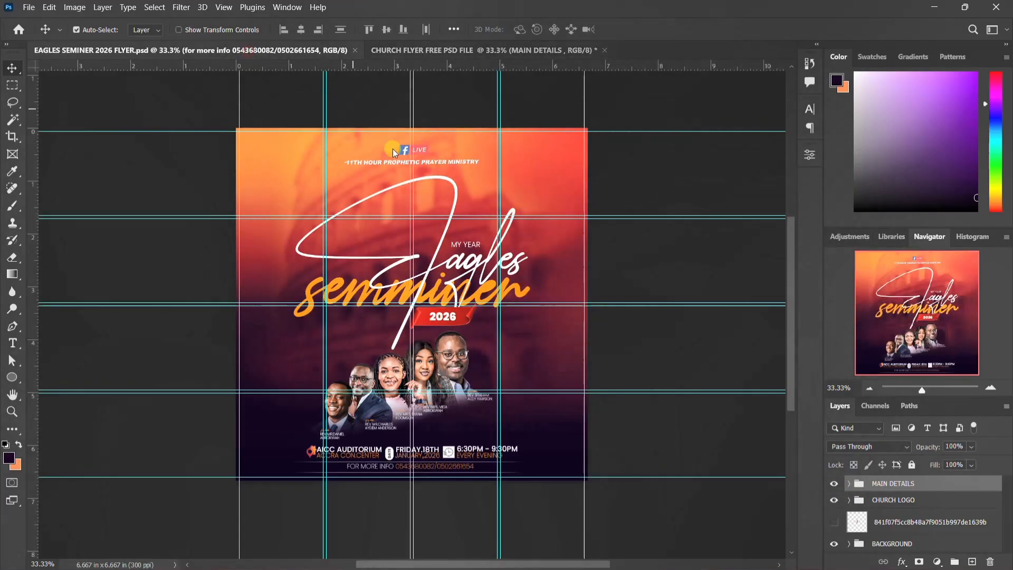
pyautogui.click(393, 375)
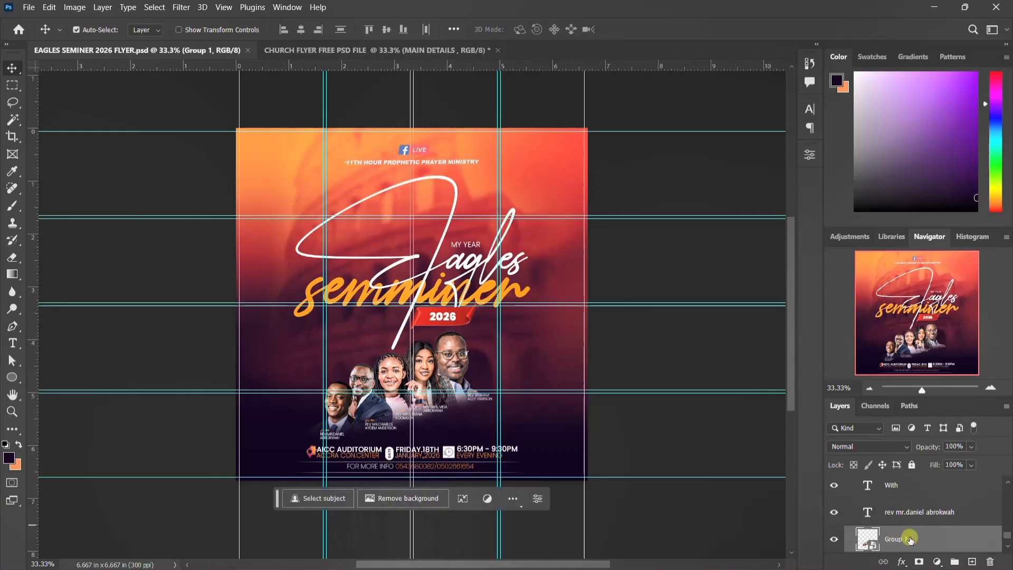
pyautogui.scroll(5, 910, 524)
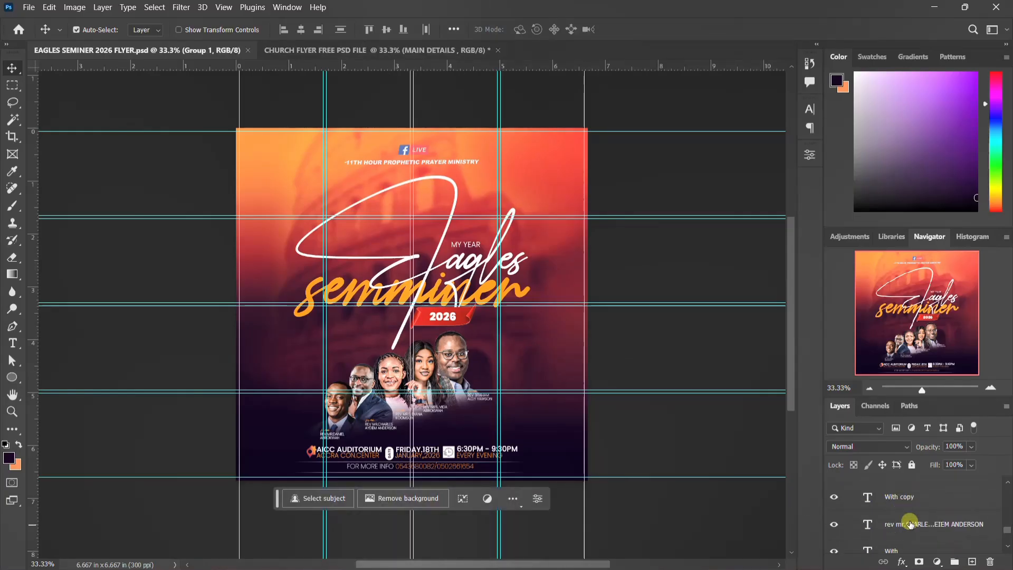
pyautogui.scroll(2, 910, 524)
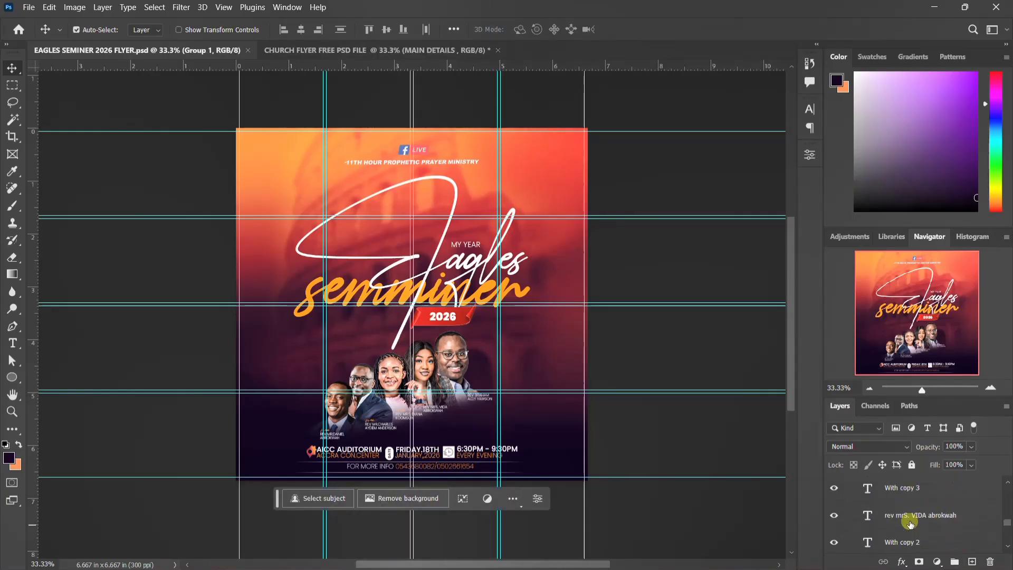
pyautogui.scroll(2, 910, 522)
pyautogui.scroll(2, 909, 519)
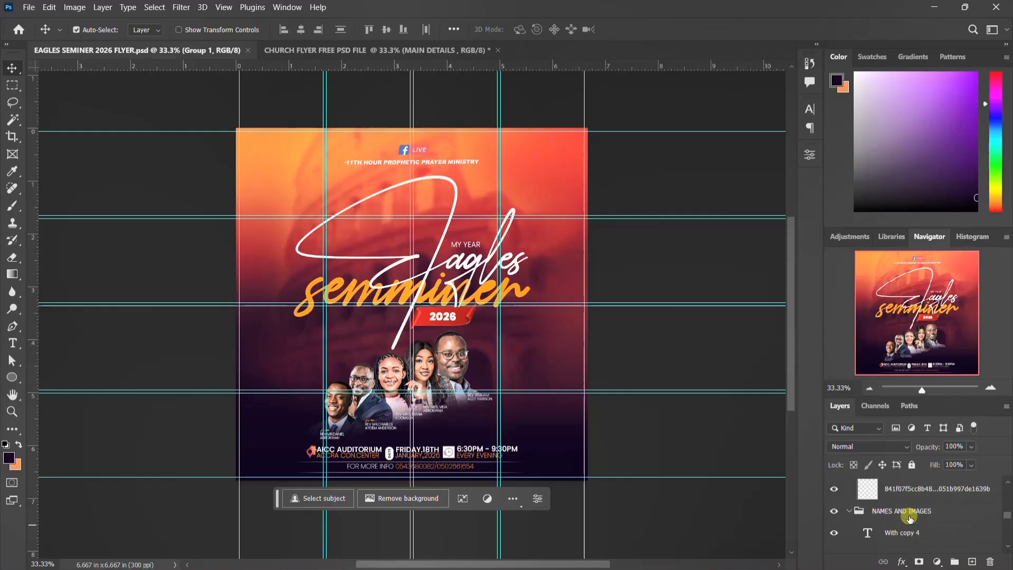
pyautogui.click(888, 535)
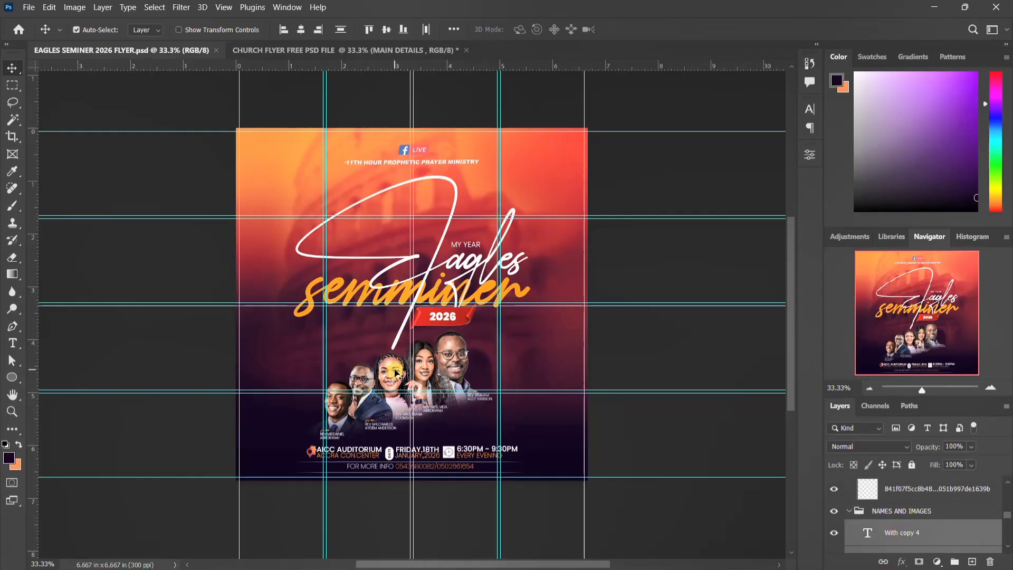
pyautogui.moveTo(395, 372); pyautogui.dragTo(422, 382)
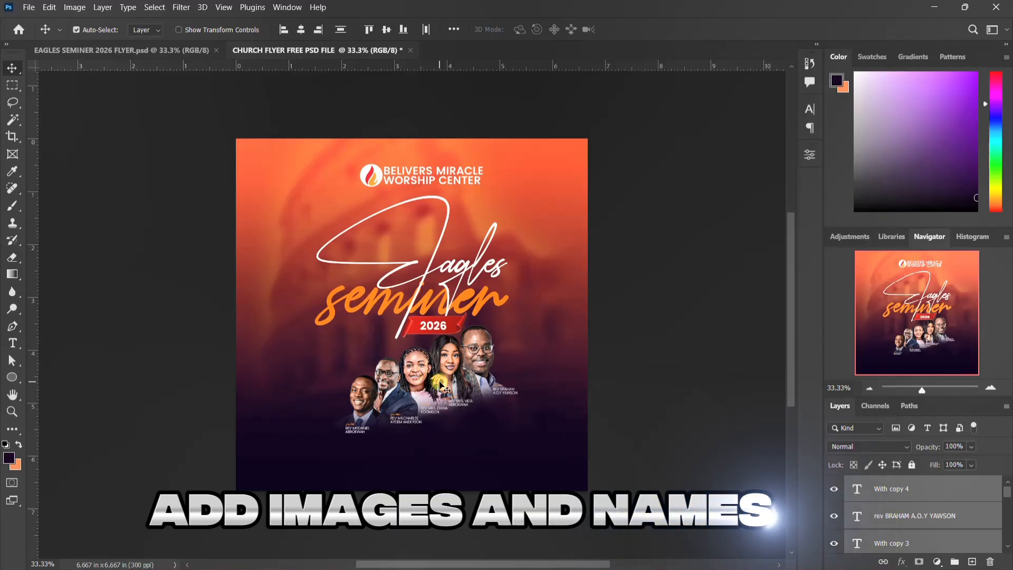
pyautogui.moveTo(441, 386); pyautogui.dragTo(415, 387)
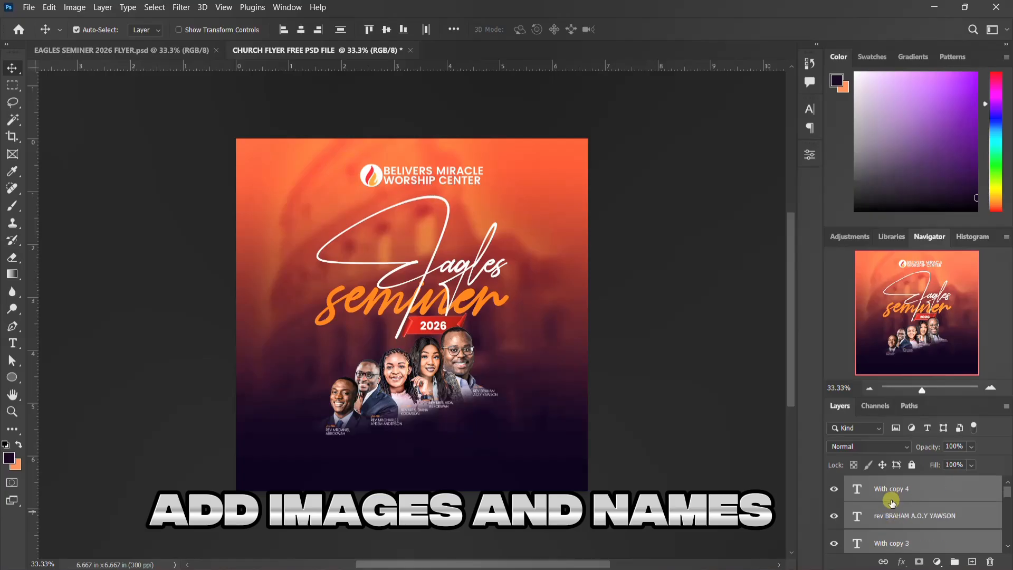
# Group the copied speaker photo and name layers as NAMES AND IMAGES, checking the group by toggling its visibility
pyautogui.hotkey('ctrl', 'g')
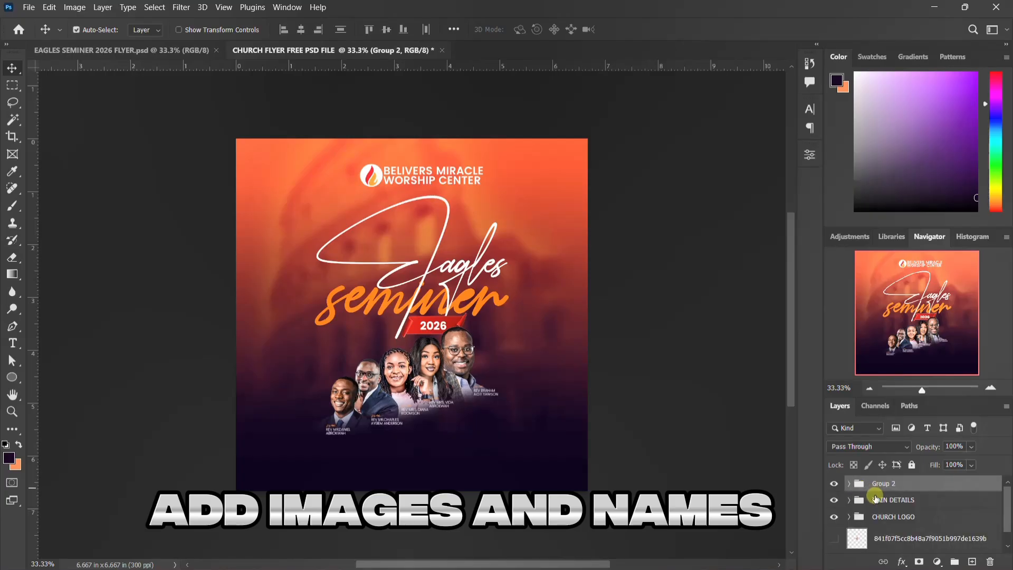
pyautogui.click(831, 481)
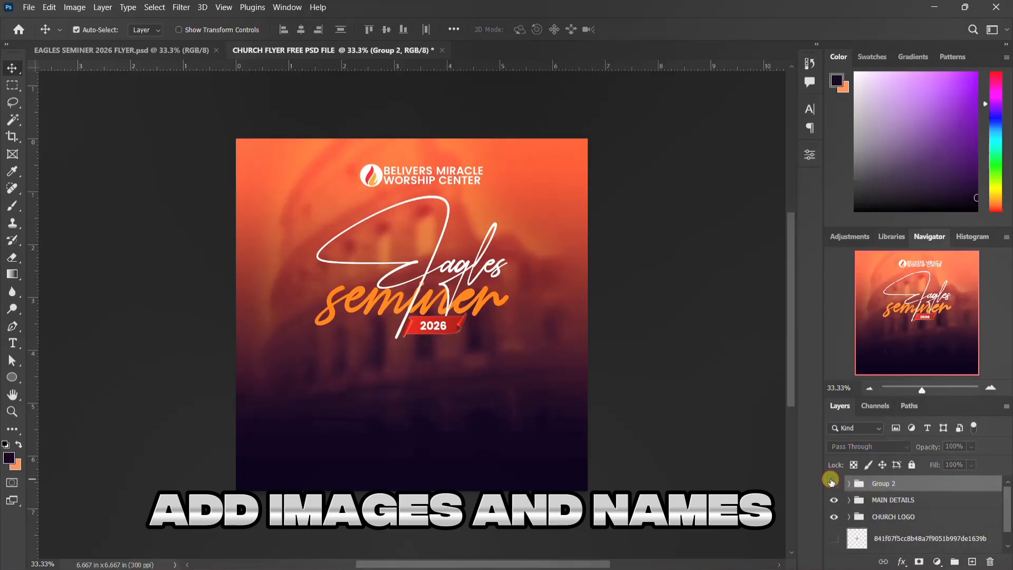
pyautogui.click(831, 482)
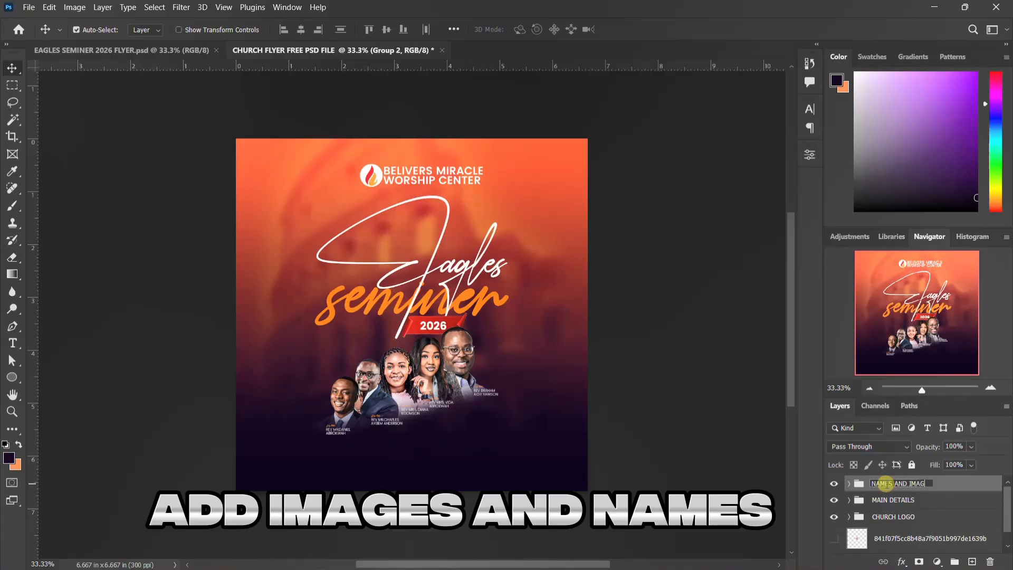
pyautogui.press('Return')
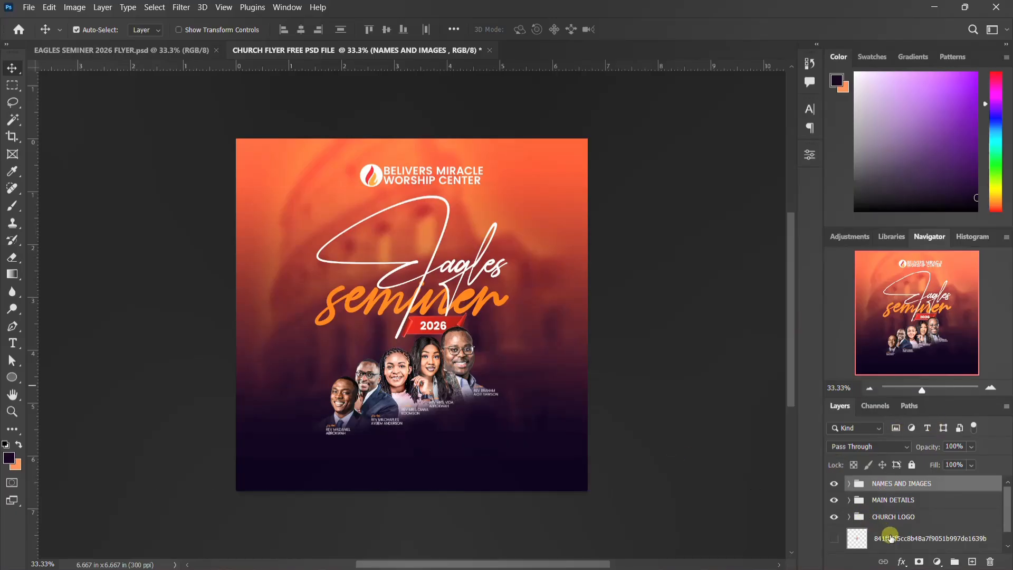
# In EAGLES SEMINER 2026 FLYER.psd, collapse Group 2 and NAMES AND IMAGES, and check Group 2's contents by toggling its visibility
pyautogui.click(153, 50)
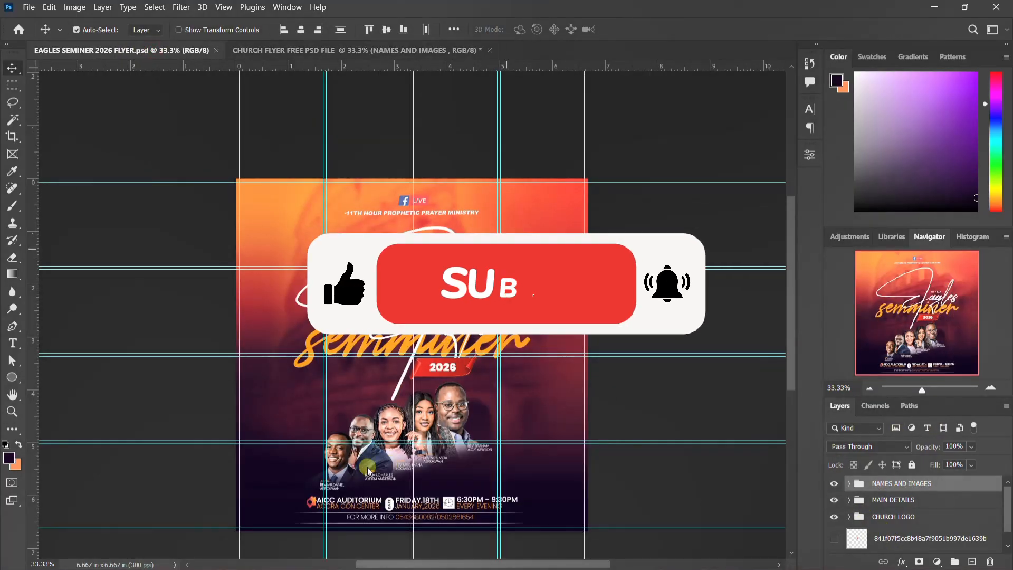
pyautogui.scroll(-2, 501, 464)
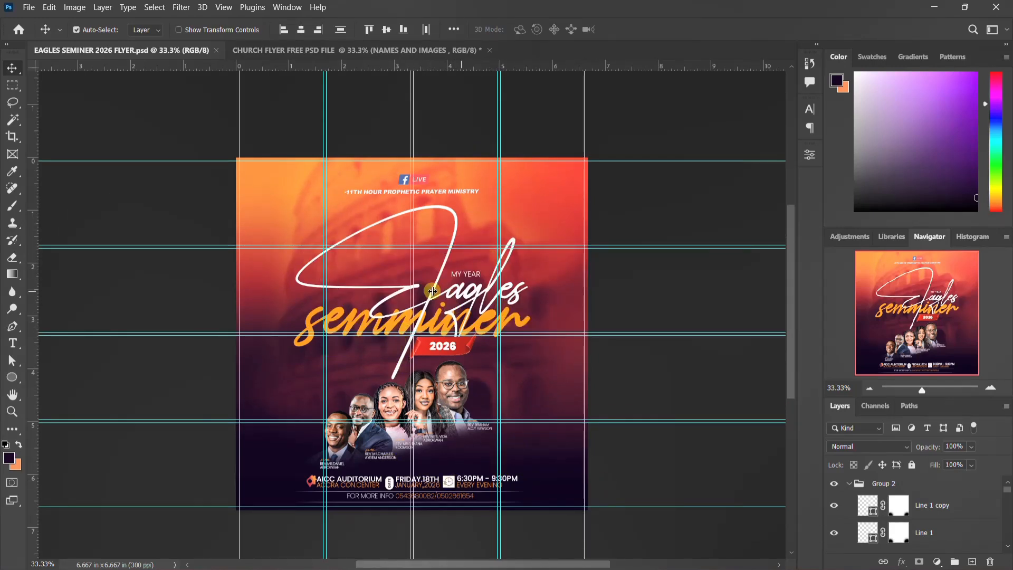
pyautogui.click(848, 484)
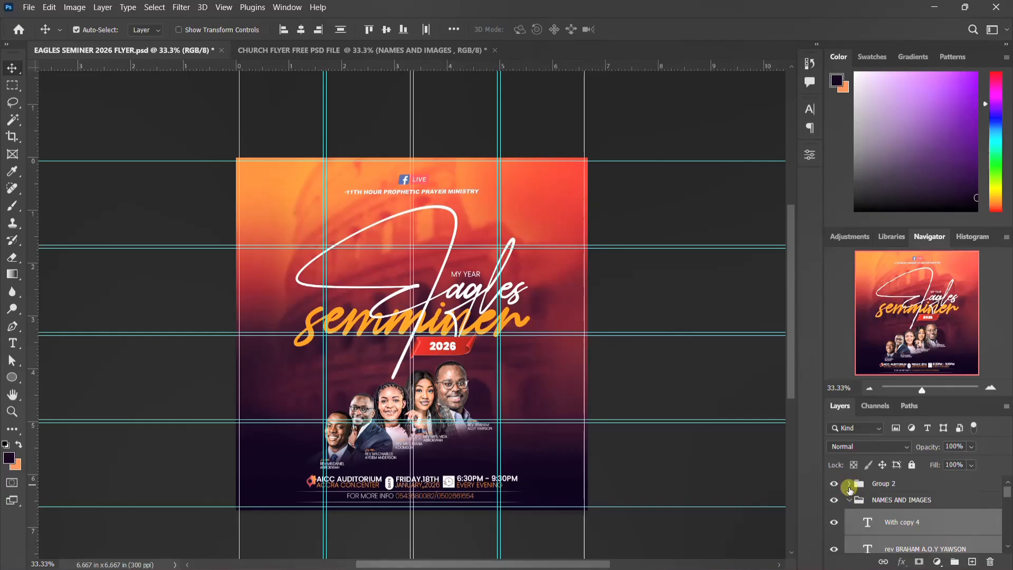
pyautogui.click(849, 500)
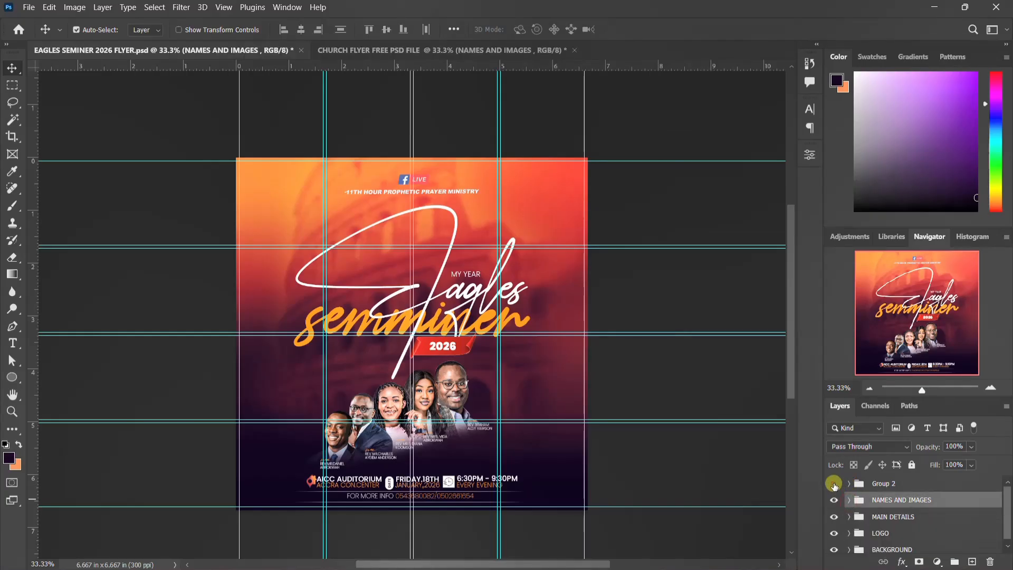
pyautogui.click(834, 483)
pyautogui.click(839, 483)
# Copy all of Group 2's venue, date, time and contact layers into the church flyer below the speakers, and undo the accidental background shift
pyautogui.click(848, 484)
pyautogui.click(936, 507)
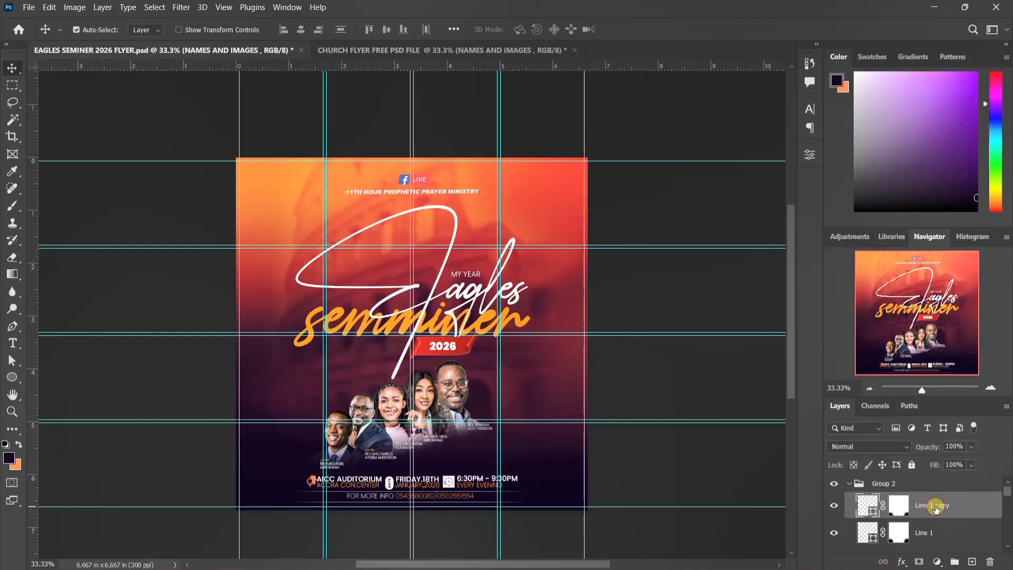
pyautogui.scroll(-5, 934, 507)
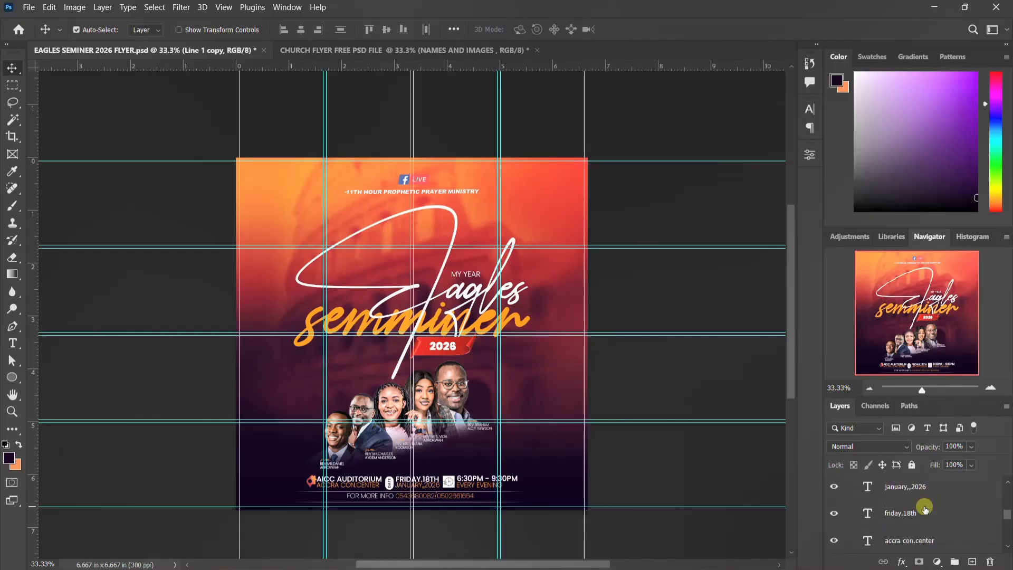
pyautogui.scroll(-5, 924, 508)
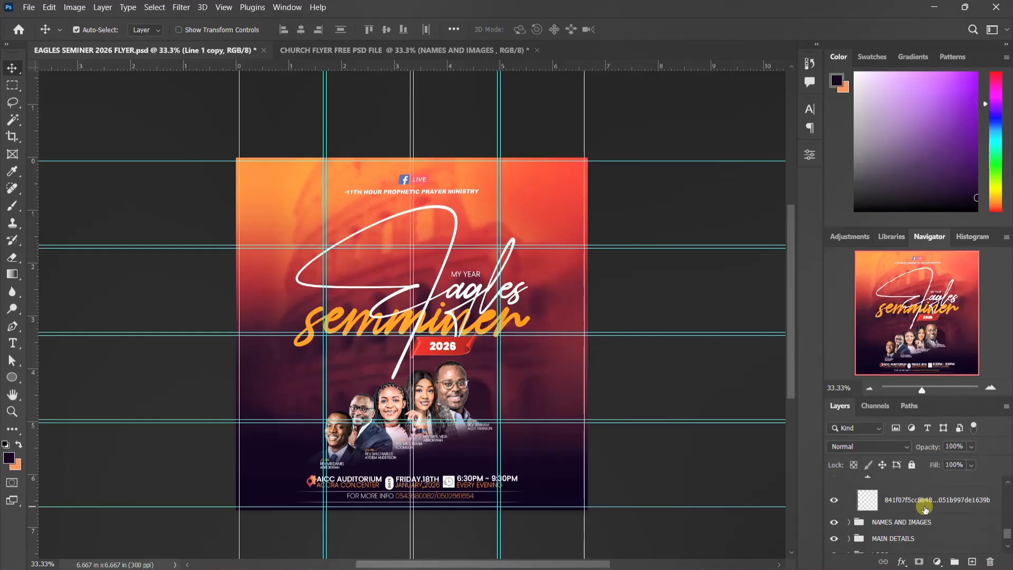
pyautogui.click(924, 508)
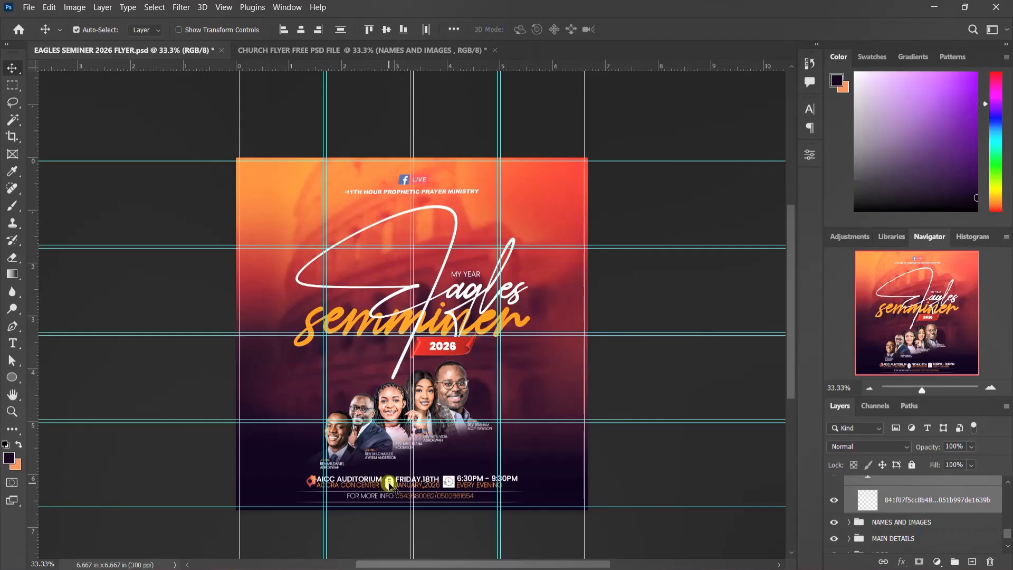
pyautogui.moveTo(393, 485); pyautogui.dragTo(424, 452)
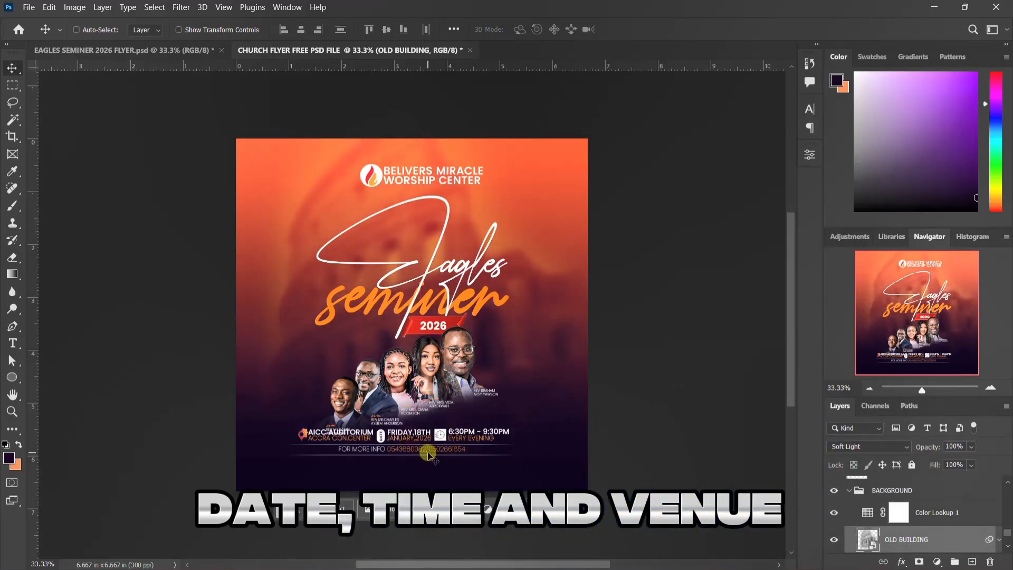
pyautogui.hotkey('ctrl', 'z')
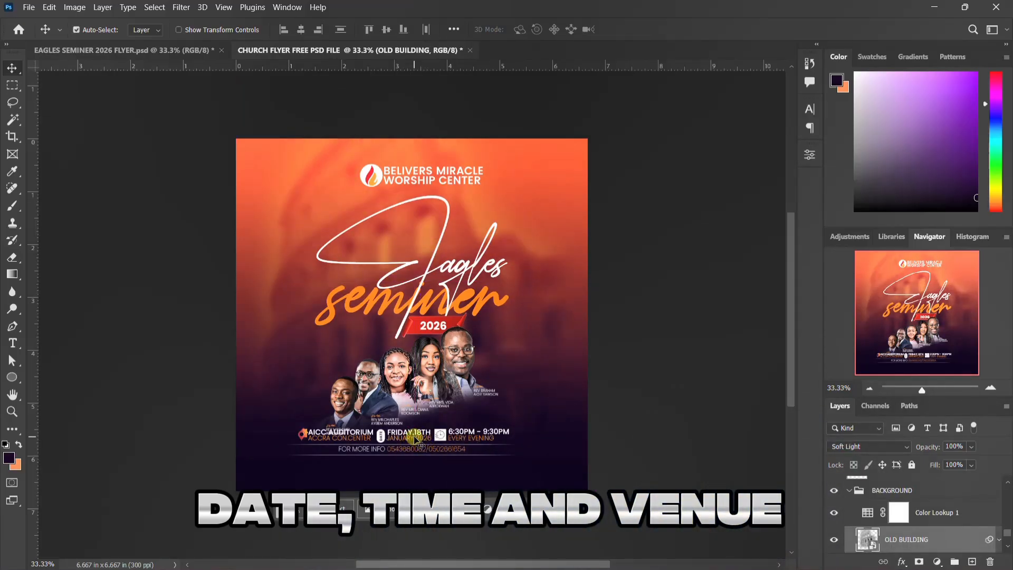
# Group all the copied event detail layers, from the lowest icon layer up to Line 1 copy, in the church flyer
pyautogui.click(416, 438)
pyautogui.scroll(3, 891, 527)
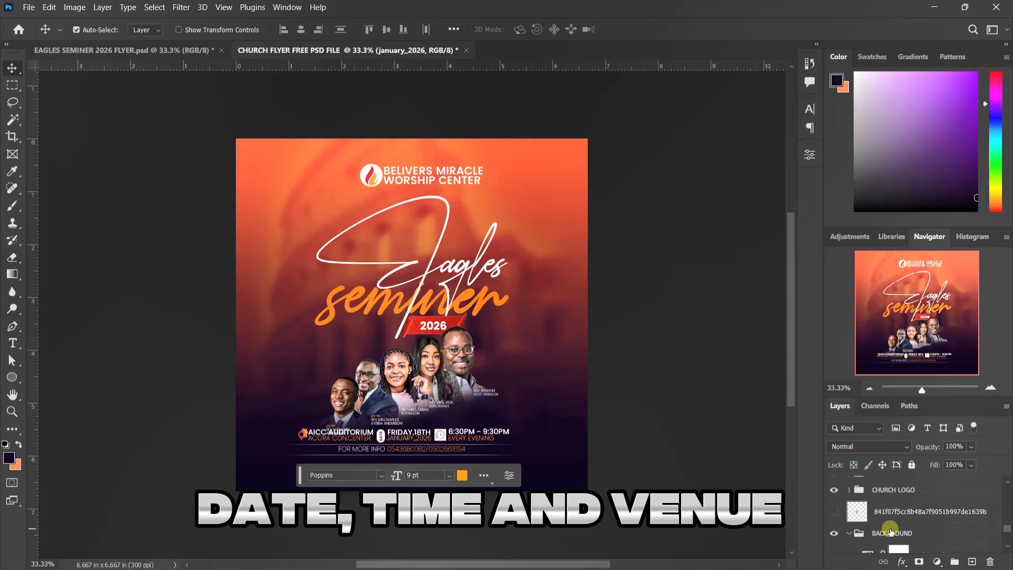
pyautogui.scroll(4, 886, 522)
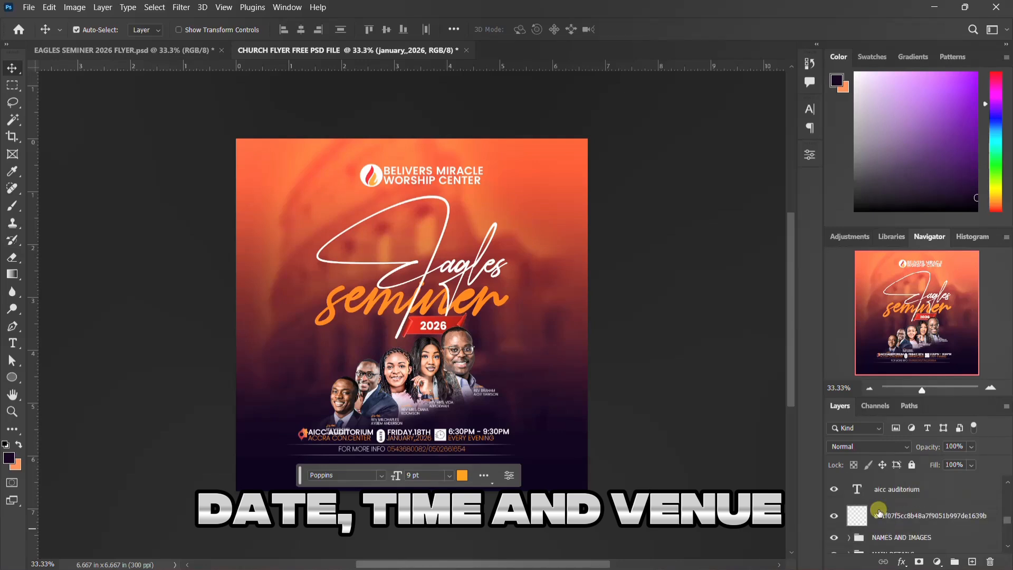
pyautogui.click(879, 514)
pyautogui.scroll(-3, 882, 520)
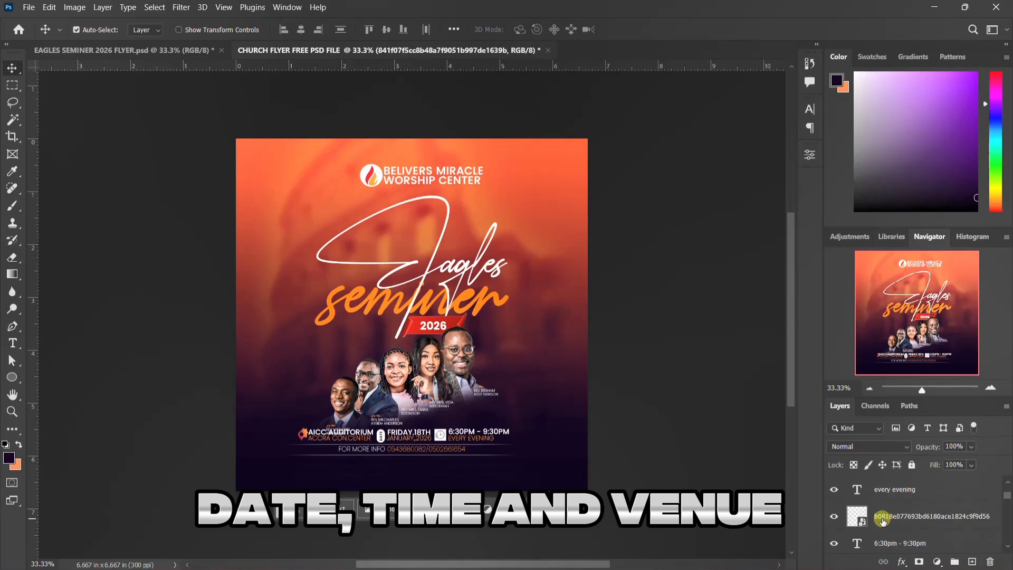
pyautogui.scroll(2, 882, 520)
pyautogui.keyDown('shift'); pyautogui.click(899, 490); pyautogui.keyUp('shift')
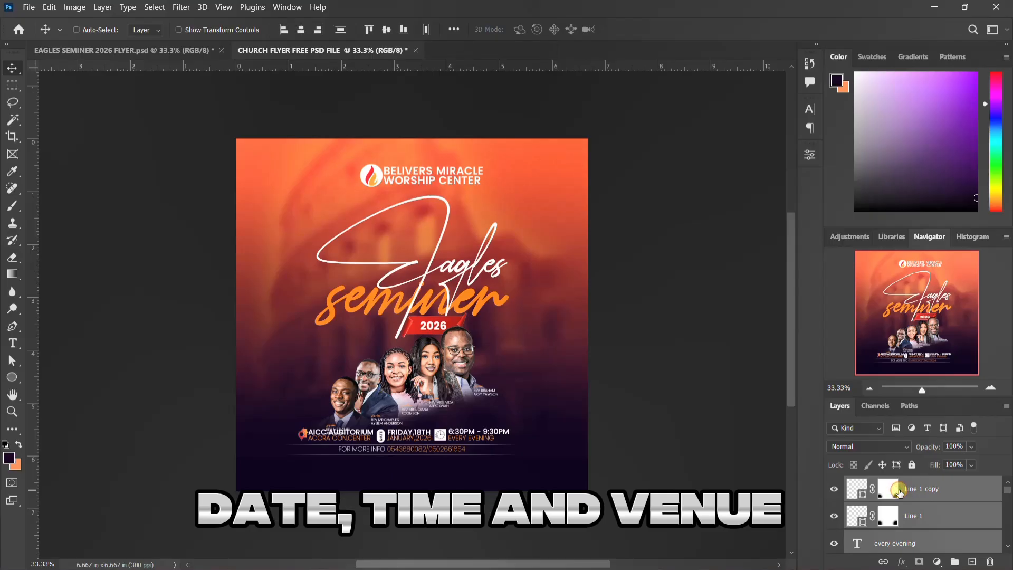
pyautogui.hotkey('ctrl', 'g')
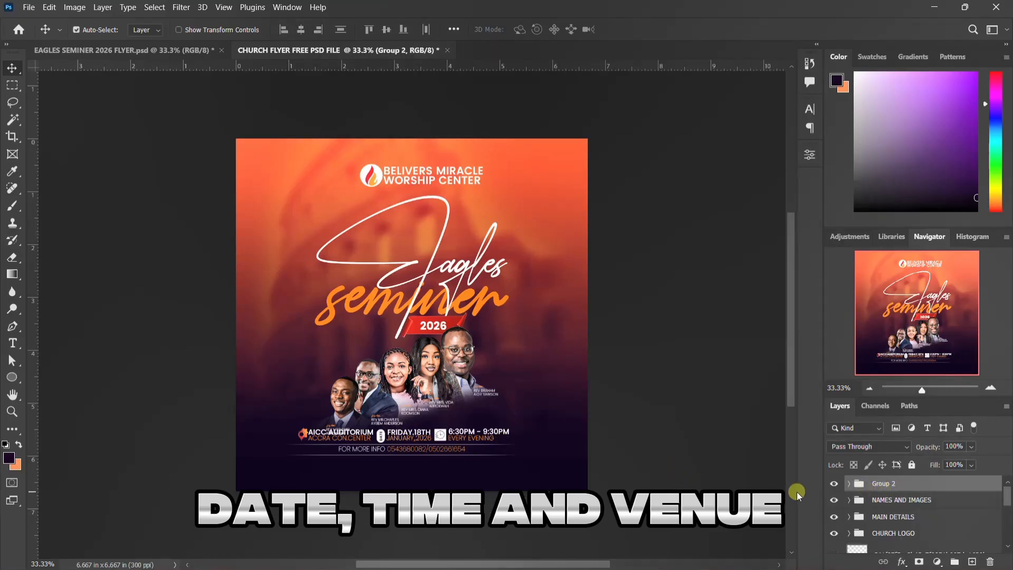
# Move the event details group slightly down and to the right, to about X 994 px, Y 1755 px, clear of the speaker names
pyautogui.hotkey('ctrl', 't')
pyautogui.moveTo(419, 445); pyautogui.dragTo(424, 450)
pyautogui.moveTo(424, 448); pyautogui.dragTo(423, 447)
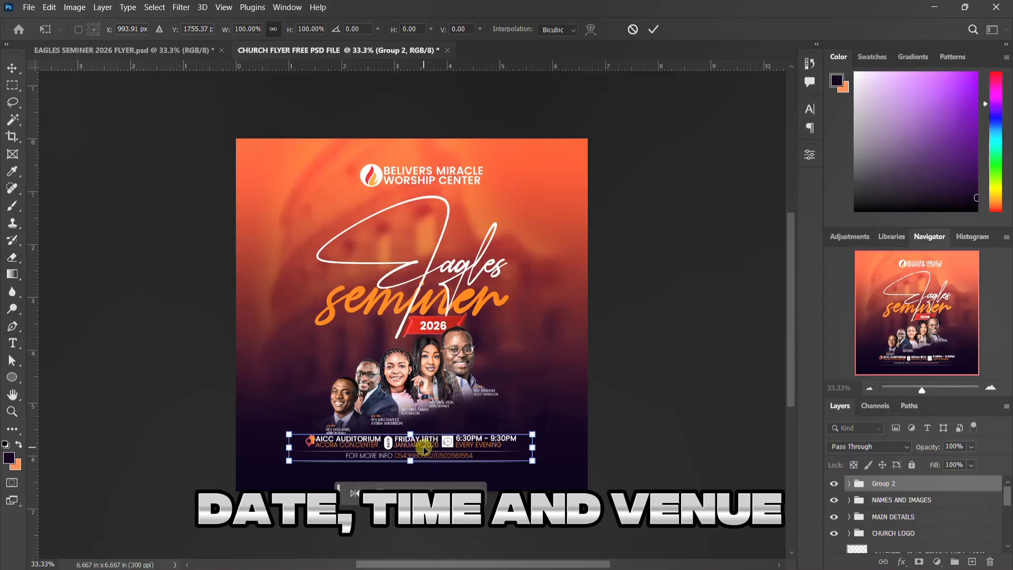
pyautogui.press('Return')
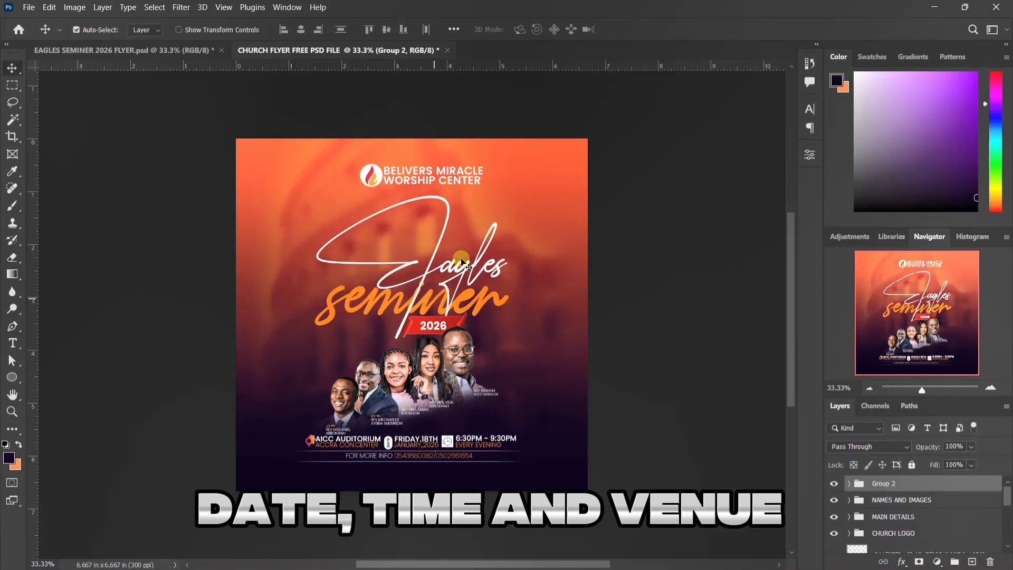
# Check the reference flyer's tagline, duplicate the church flyer's 2026 text above Eagles, and change the copy to "my year of"
pyautogui.click(204, 50)
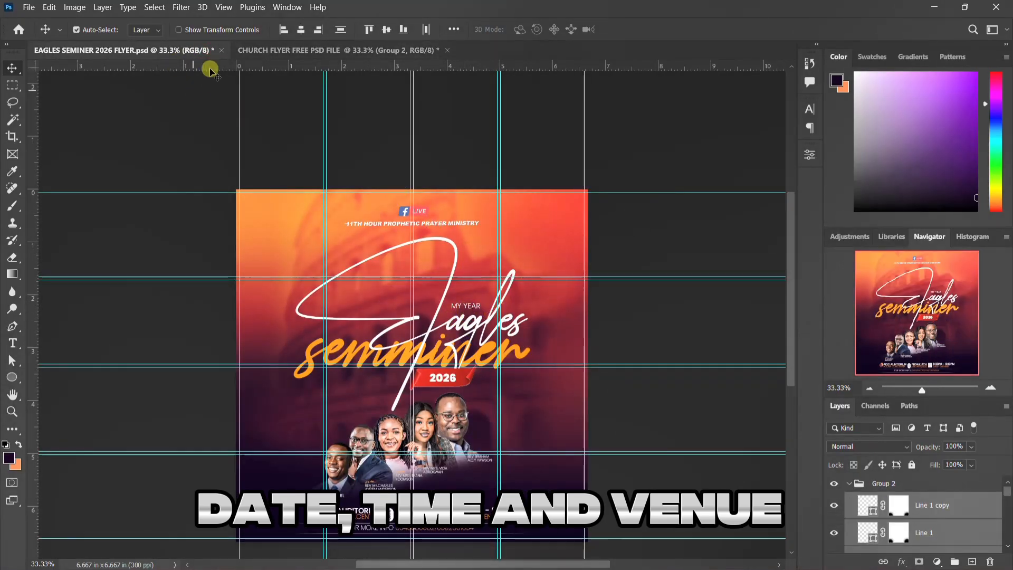
pyautogui.click(316, 50)
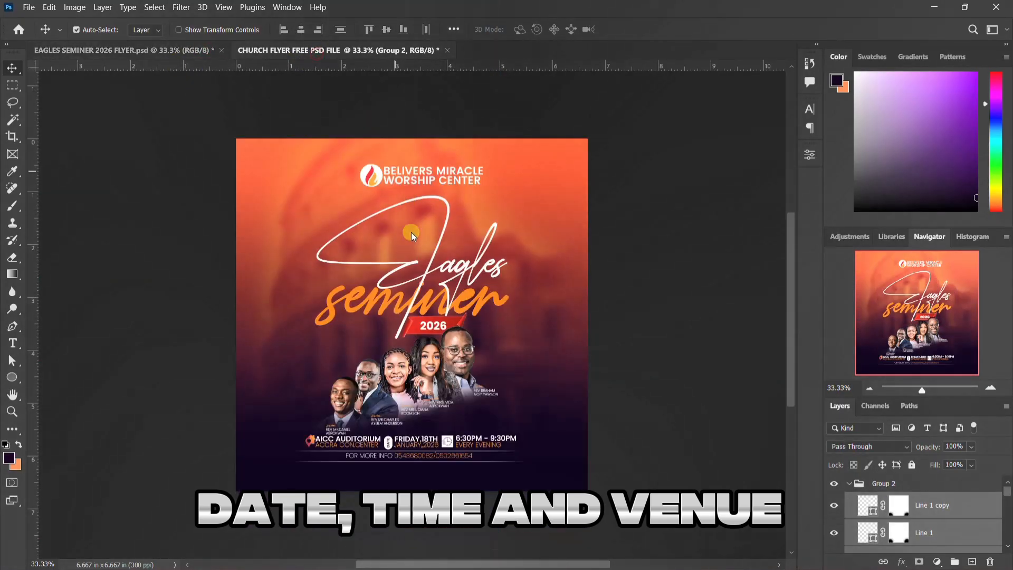
pyautogui.click(435, 327)
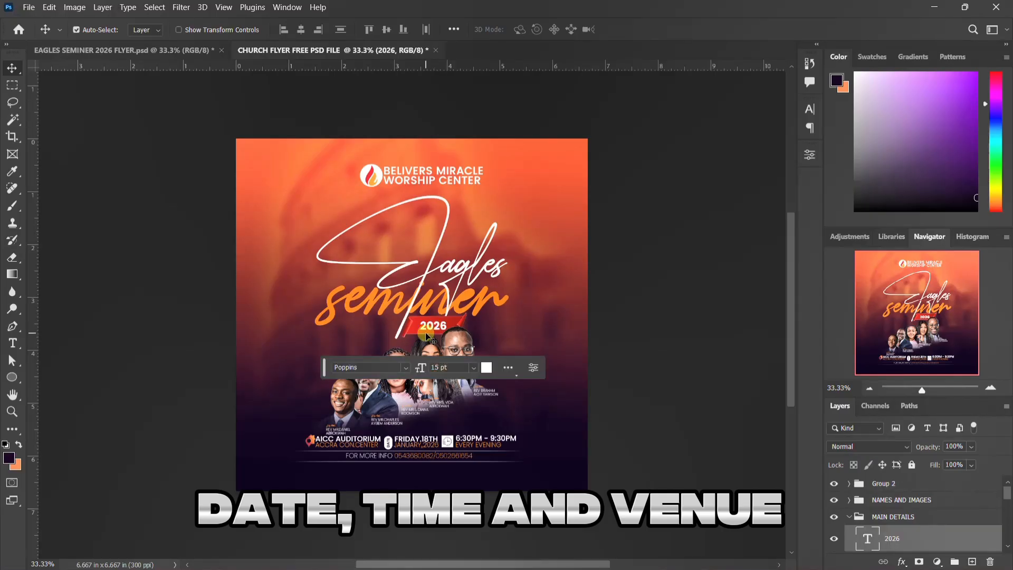
pyautogui.moveTo(431, 330); pyautogui.dragTo(456, 246)
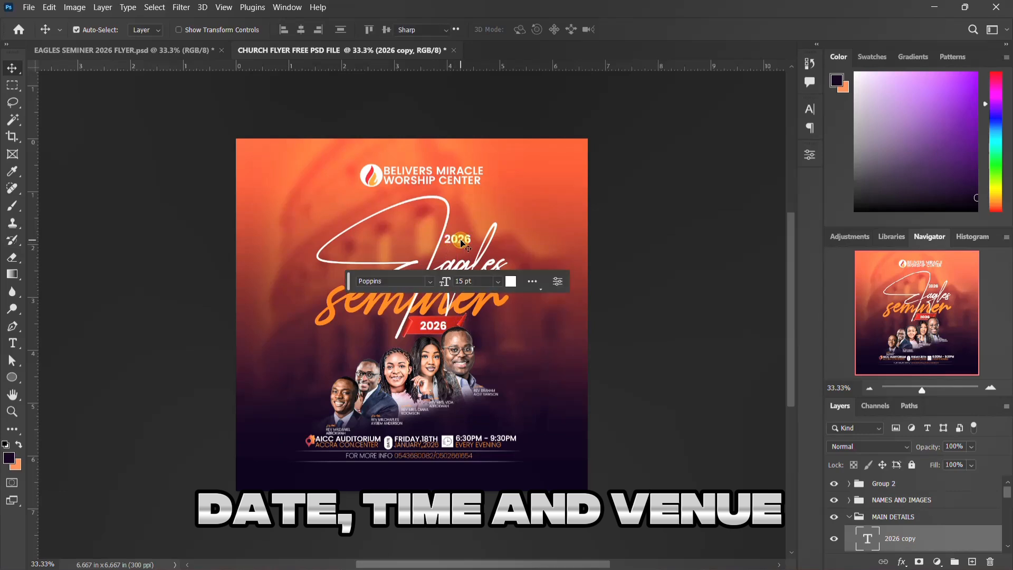
pyautogui.doubleClick(460, 242)
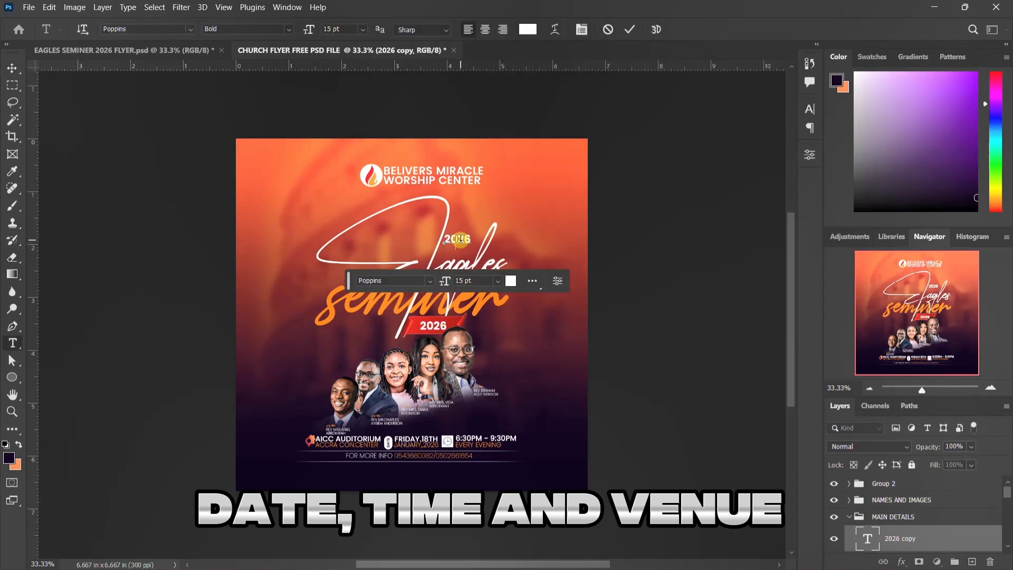
pyautogui.write('my year of')
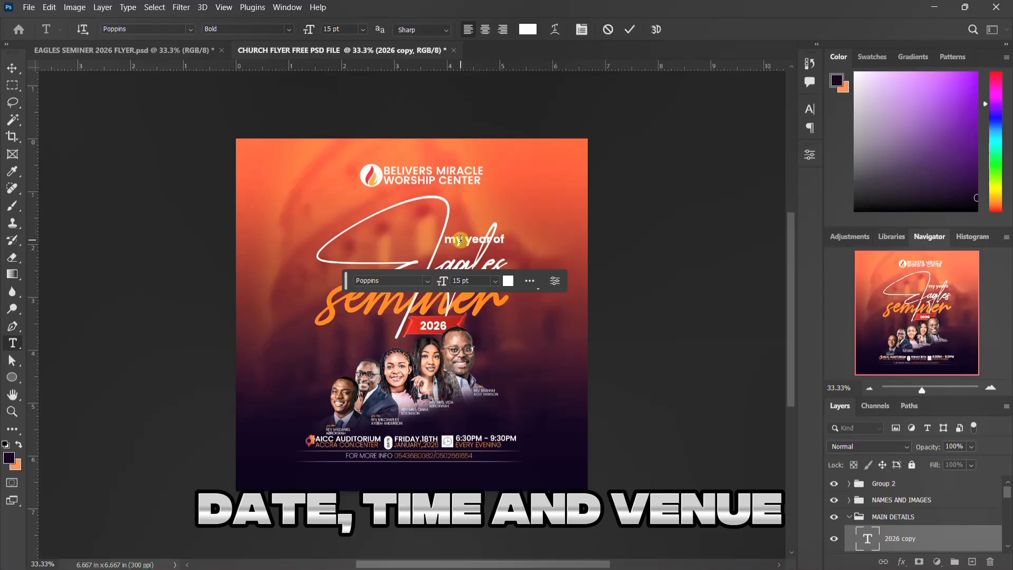
pyautogui.hotkey('ctrl', 'Return')
pyautogui.press('v')
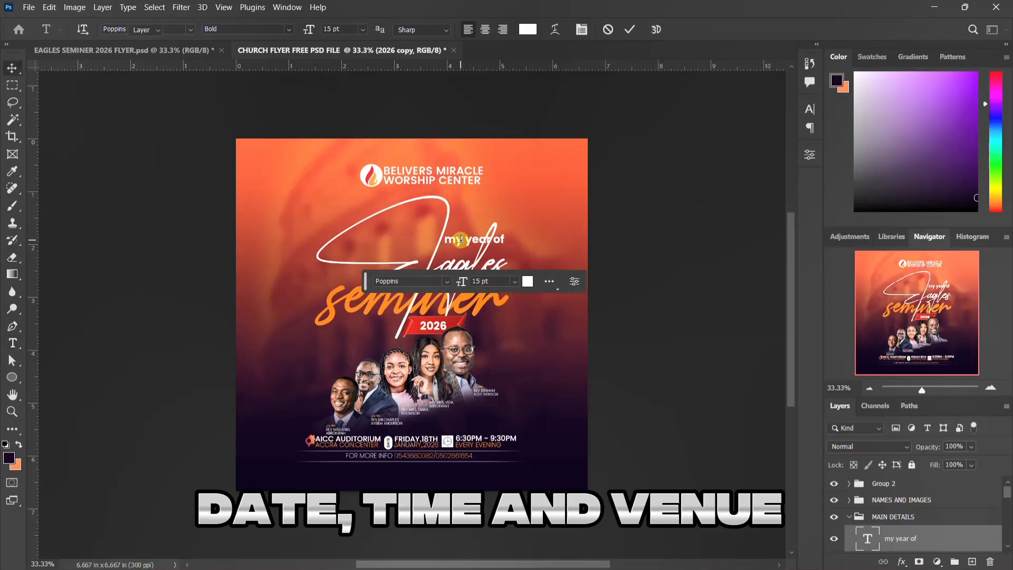
# Format the "my year of" text as Poppins Light, 10 pt, in all caps
pyautogui.click(807, 111)
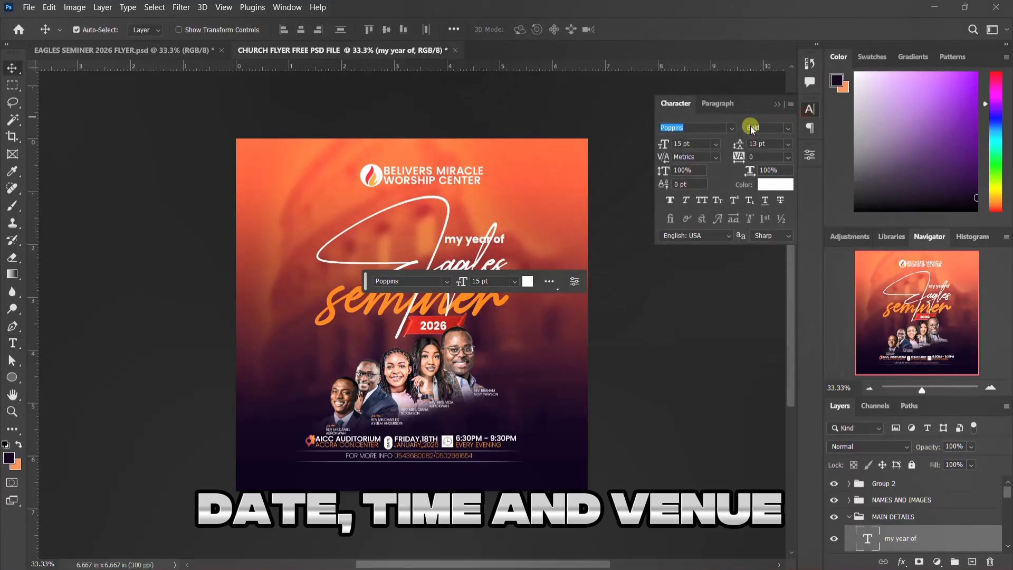
pyautogui.click(788, 128)
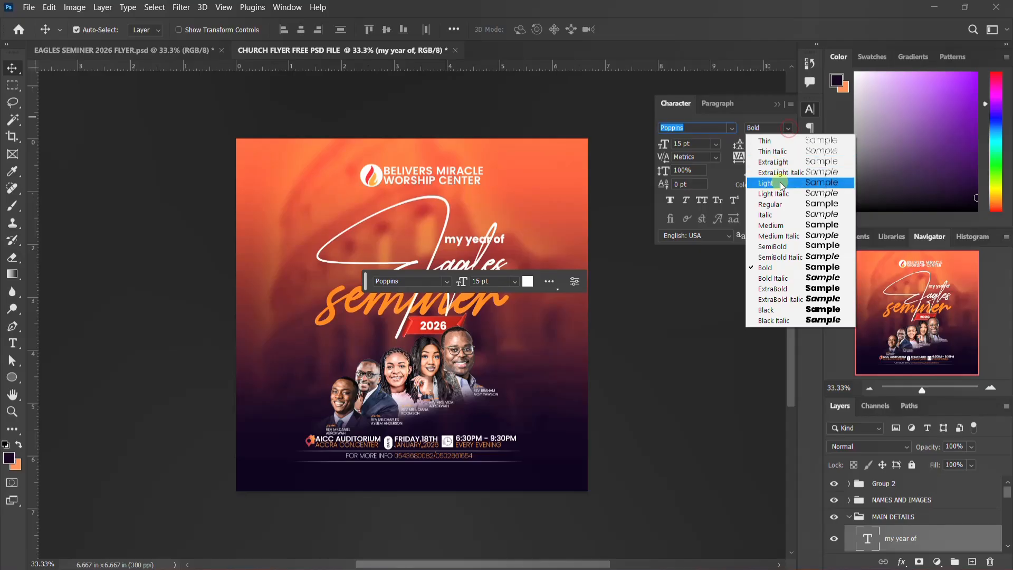
pyautogui.click(780, 183)
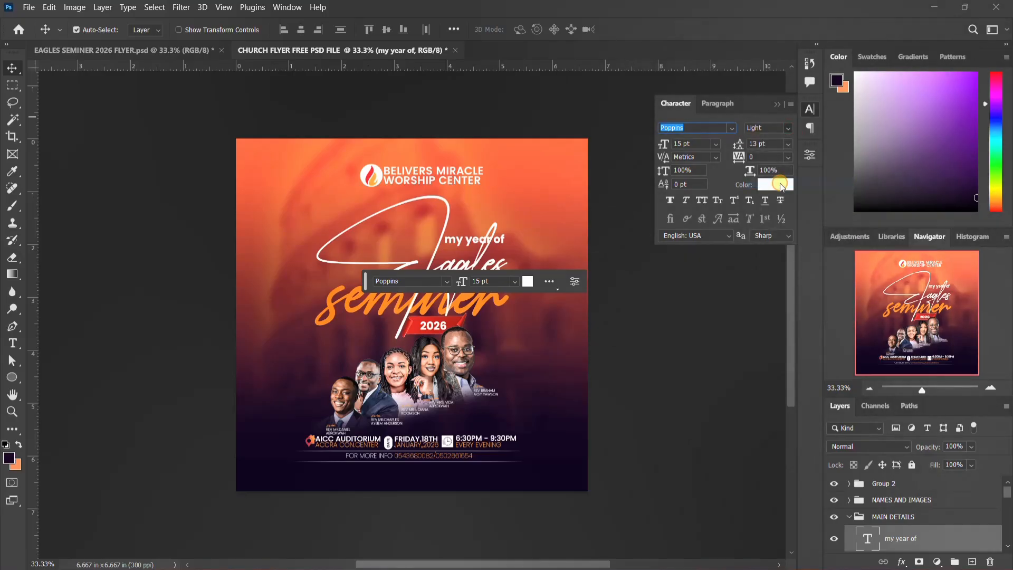
pyautogui.click(701, 200)
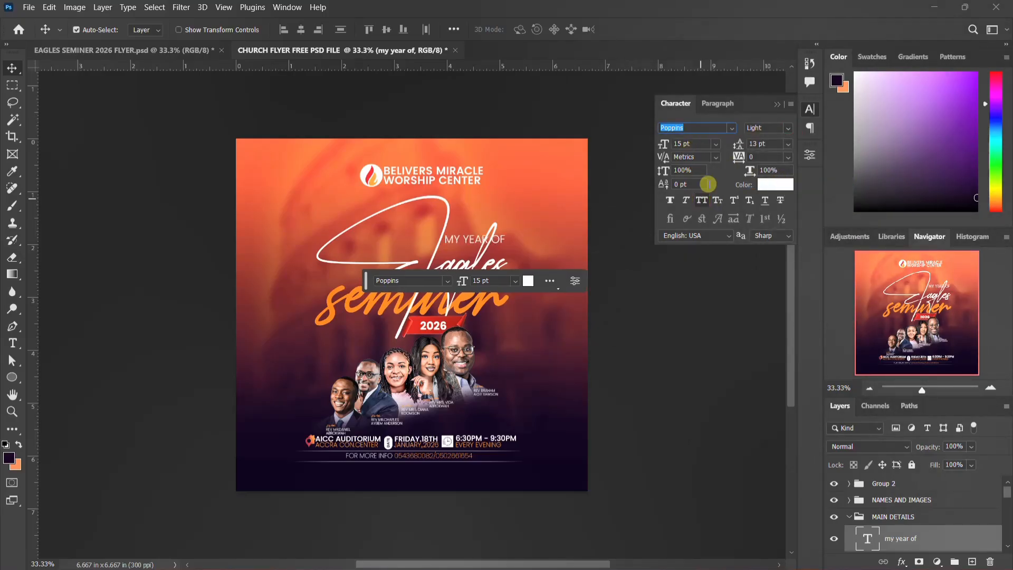
pyautogui.doubleClick(681, 144)
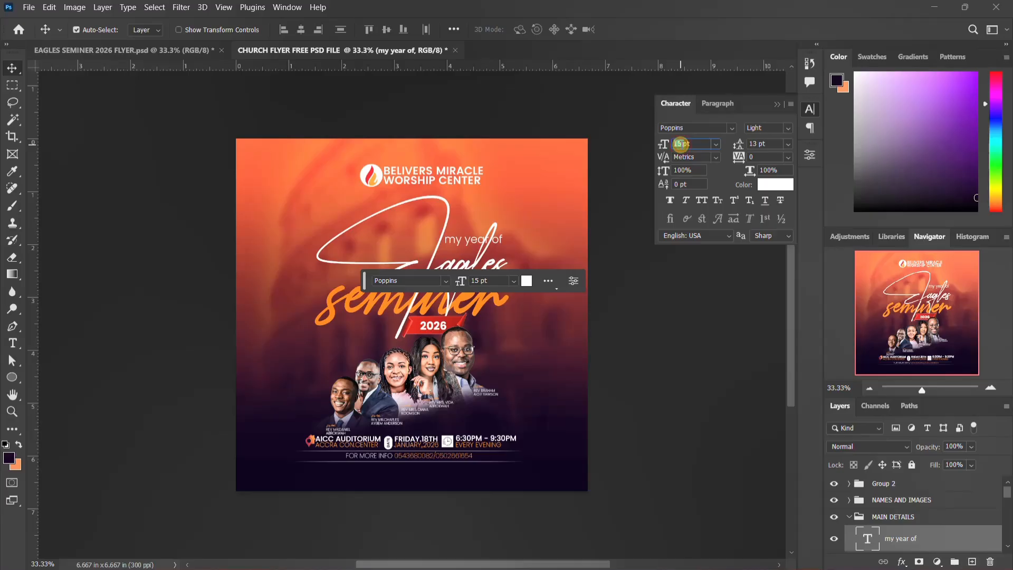
pyautogui.press('Return')
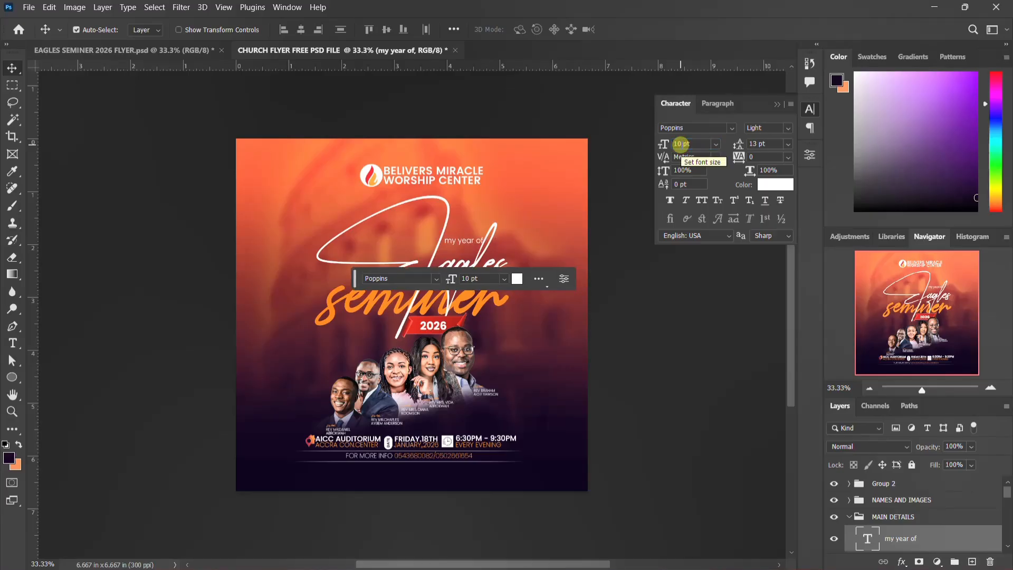
pyautogui.click(701, 199)
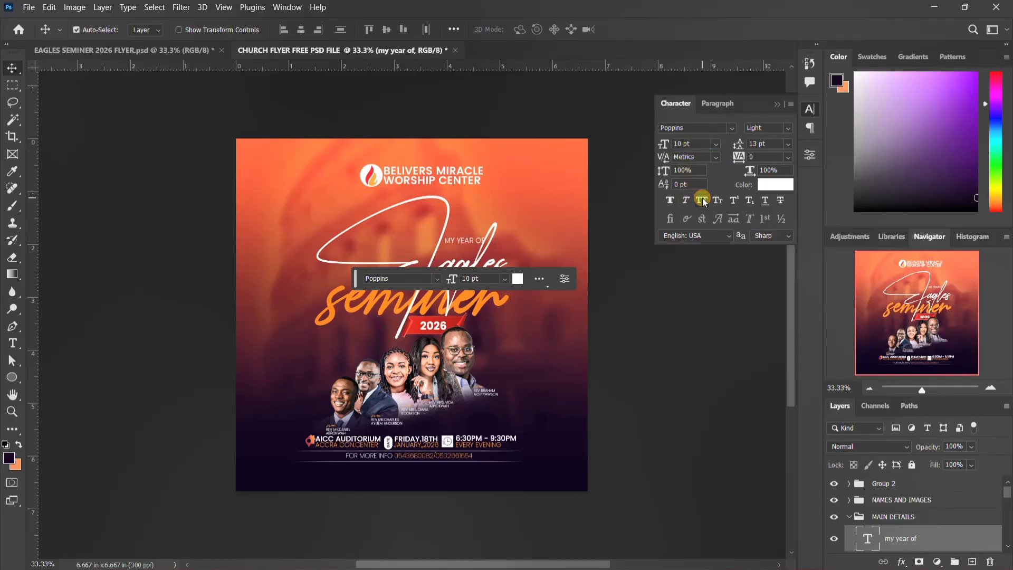
pyautogui.click(810, 109)
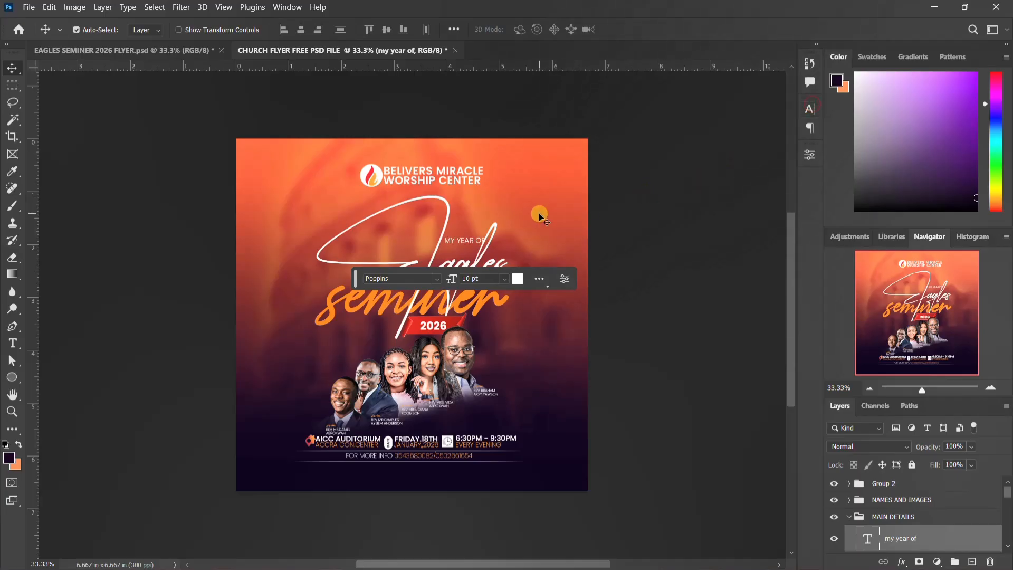
# Nudge the "MY YEAR OF" text left and down so it sits just above the Eagles lettering
pyautogui.press('Left')
pyautogui.press('Left')
pyautogui.press('Left')
pyautogui.press('Left')
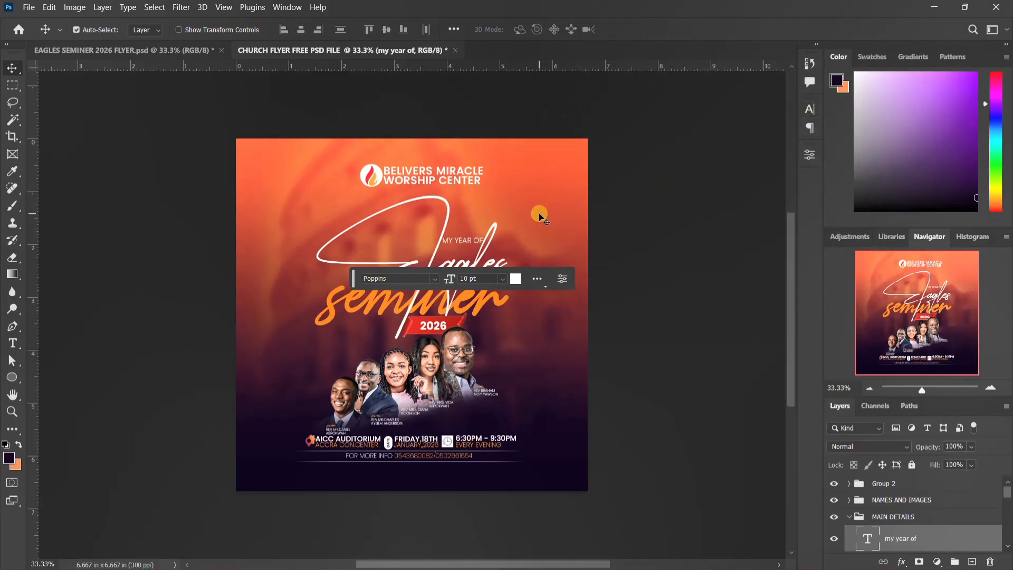
pyautogui.press('Down')
pyautogui.press('Down')
pyautogui.press('Down')
pyautogui.press('Down')
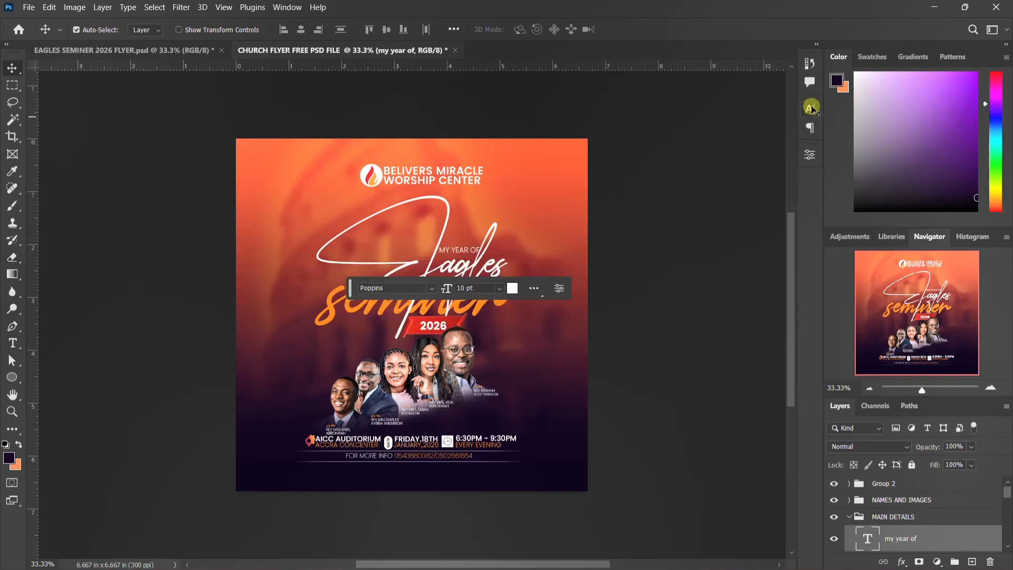
pyautogui.hotkey('ctrl', '+')
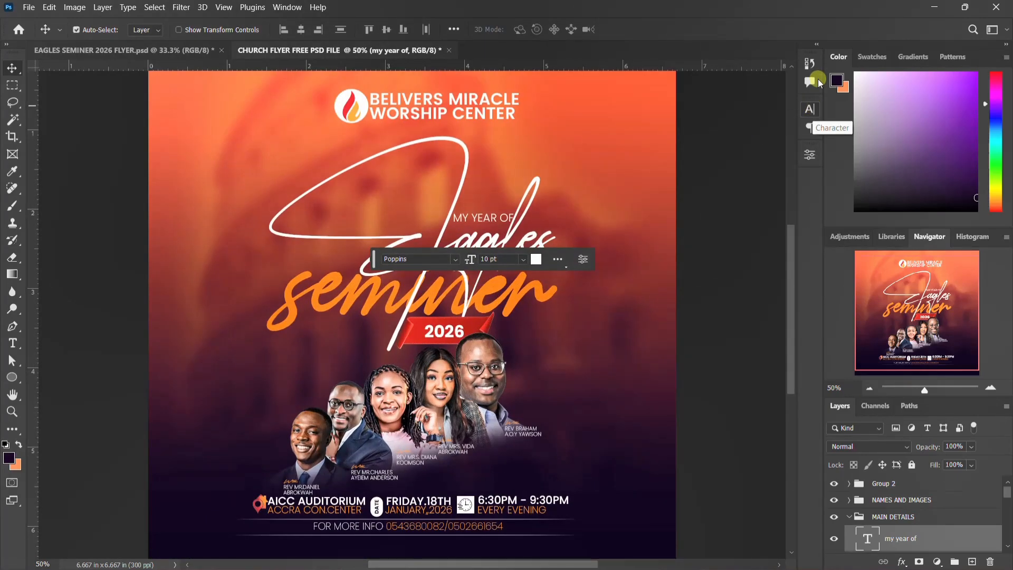
# Reduce the "MY YEAR OF" text to 9 pt and nudge it slightly down toward the Eagles lettering
pyautogui.click(809, 109)
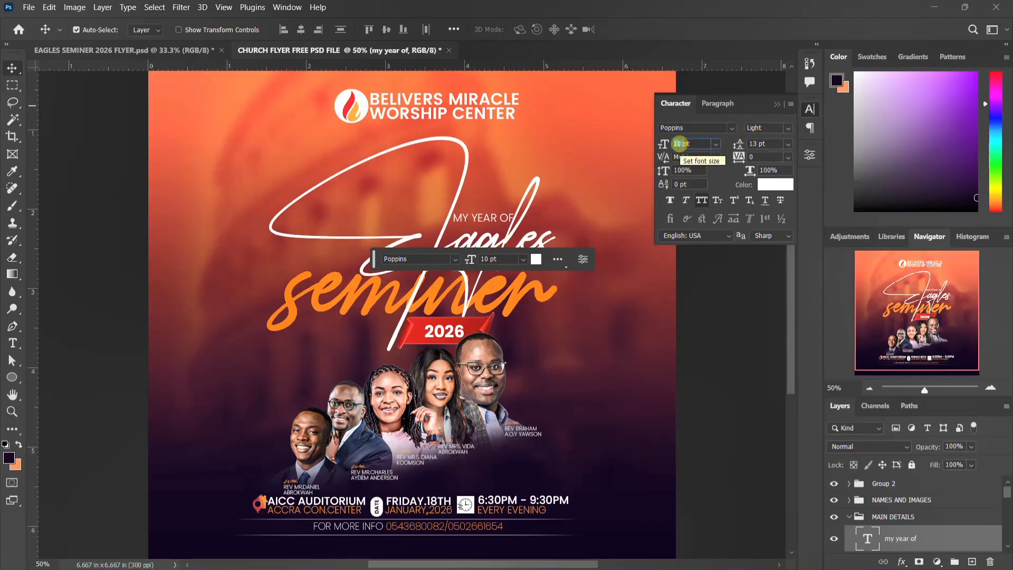
pyautogui.press('Down')
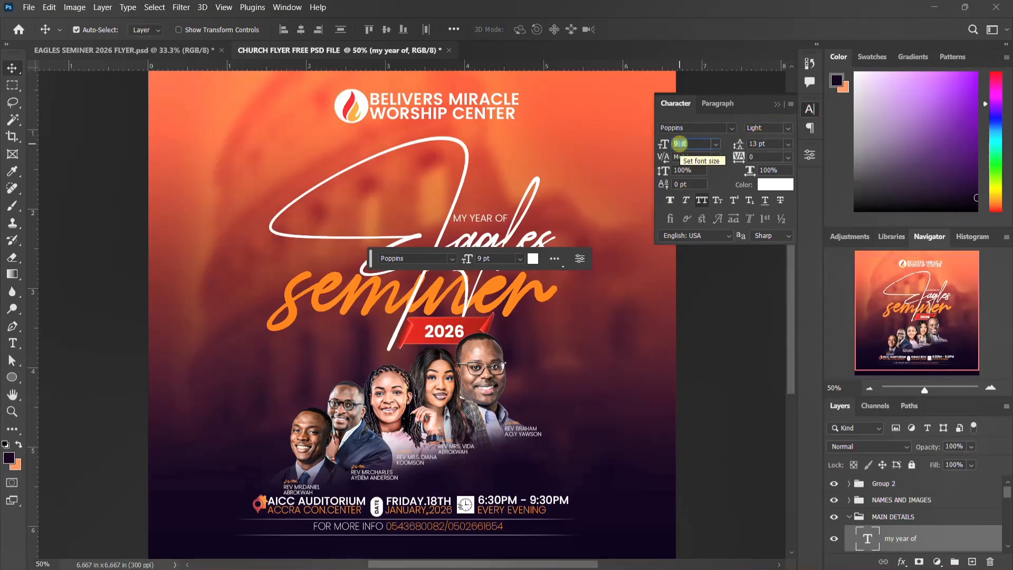
pyautogui.click(810, 110)
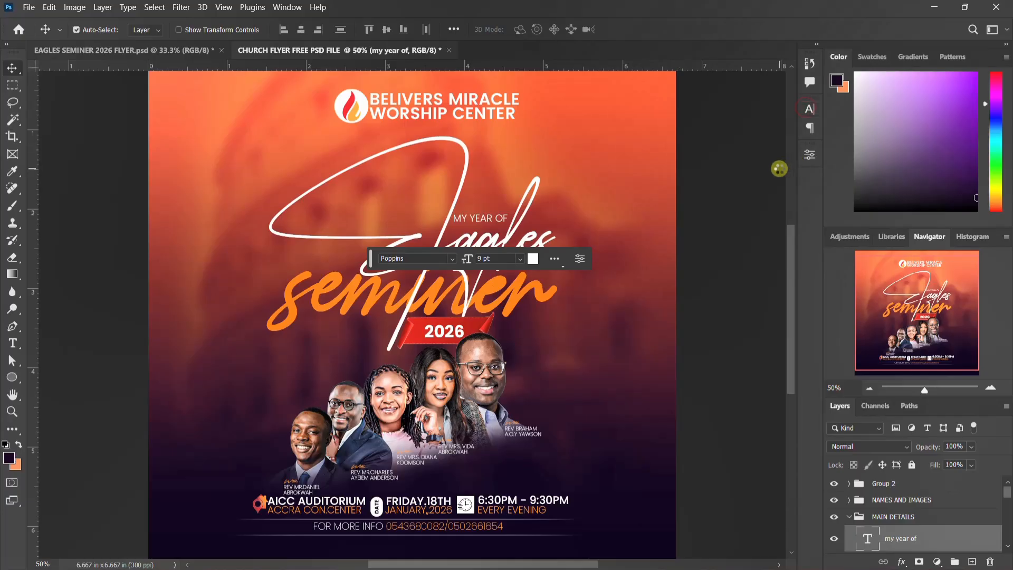
pyautogui.press('Down')
pyautogui.press('Down')
pyautogui.press('Down')
pyautogui.press('Down')
pyautogui.press('Down')
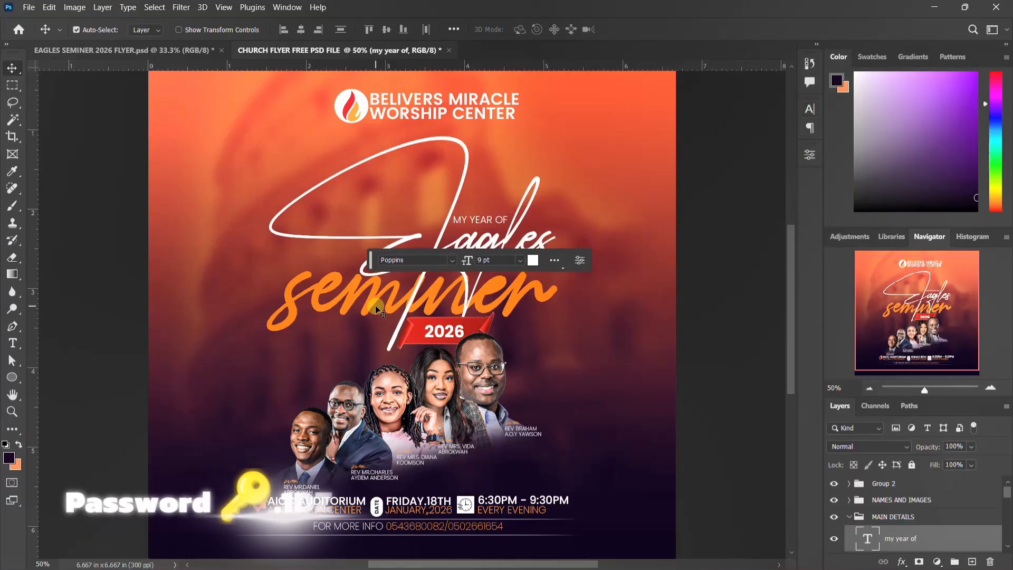
# Check the overall flyer layout, and collapse the MAIN DETAILS layer group
pyautogui.scroll(-2, 375, 314)
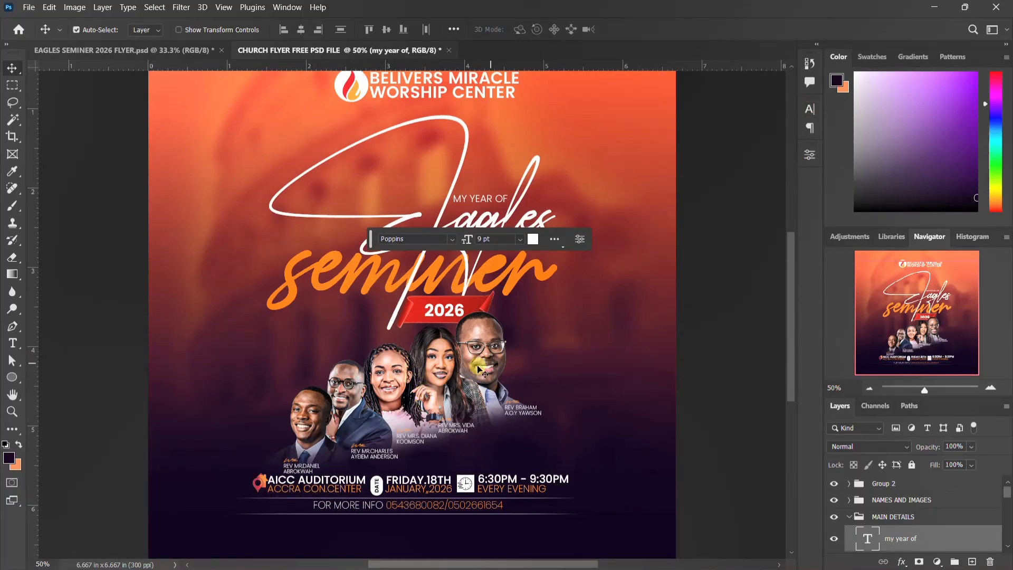
pyautogui.scroll(-1, 471, 376)
pyautogui.scroll(-1, 471, 376)
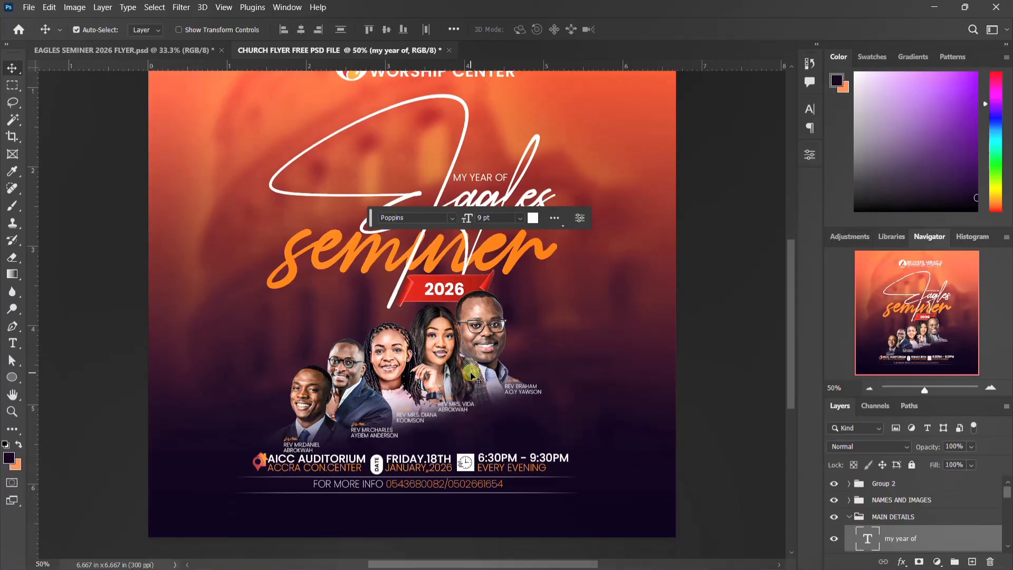
pyautogui.scroll(4, 471, 375)
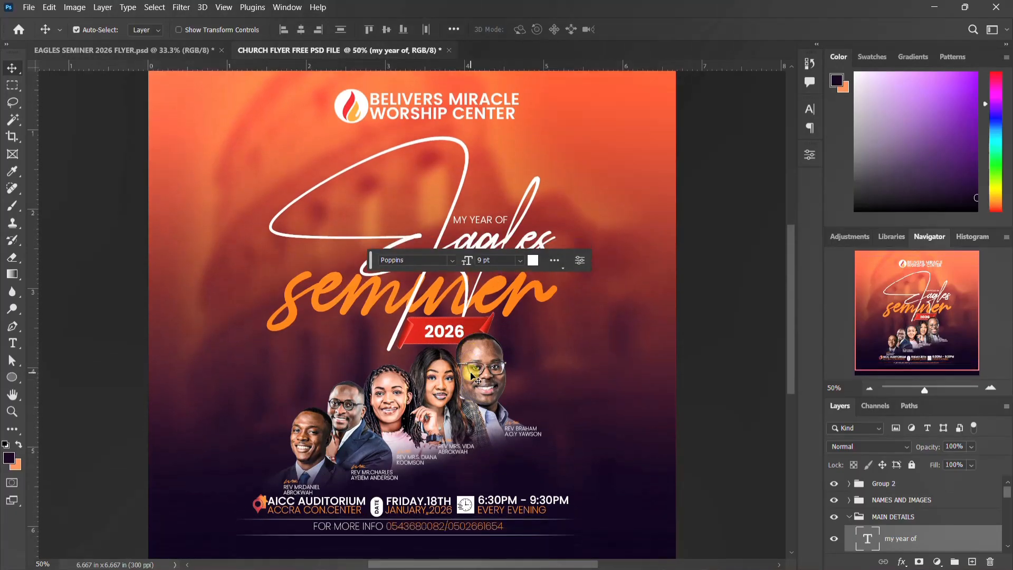
pyautogui.hotkey('ctrl', '-')
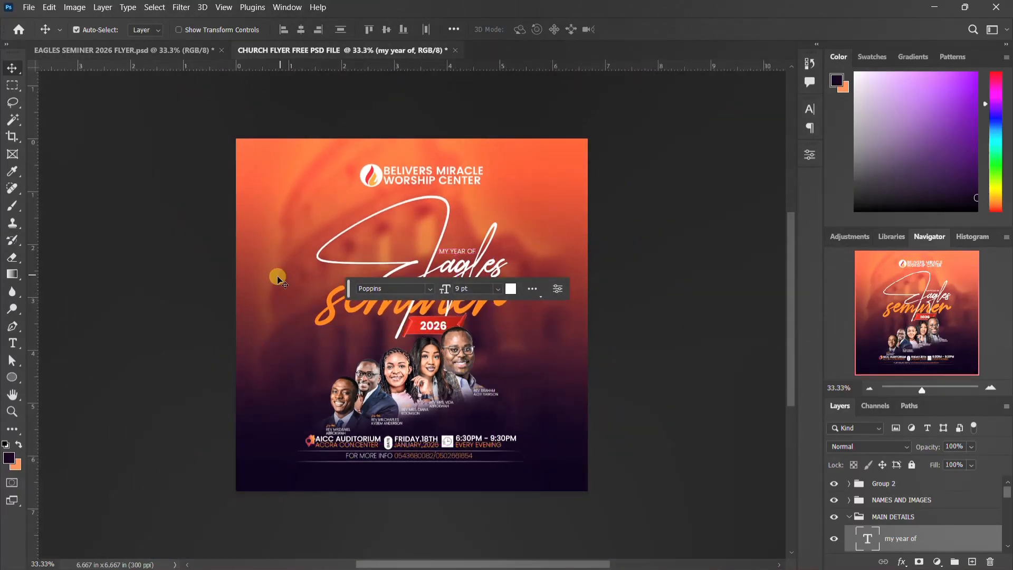
pyautogui.click(847, 519)
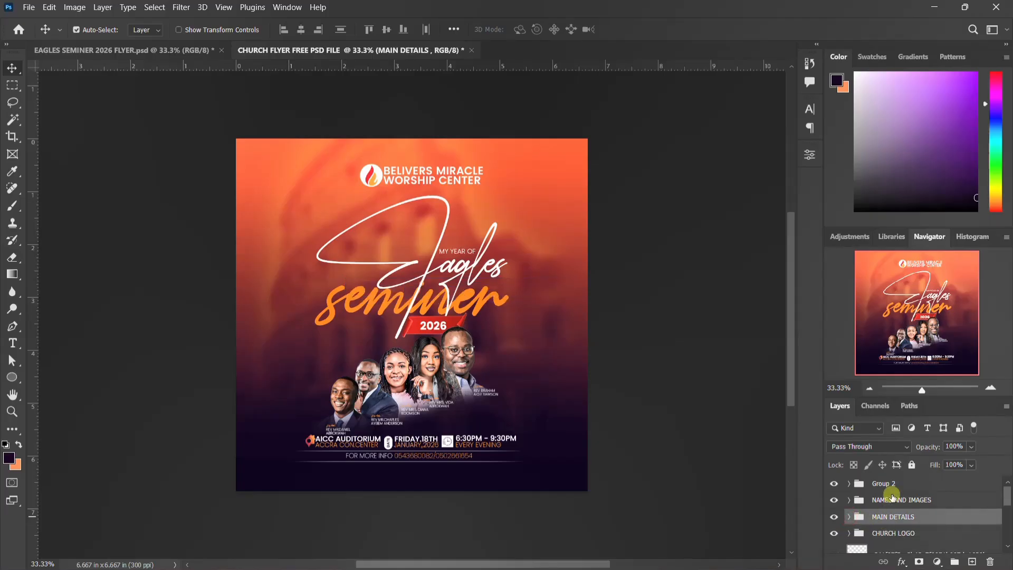
# Lower the Gaussian Blur radius on the OLD BUILDING smart object, and fold its smart filter list away
pyautogui.scroll(-6, 891, 498)
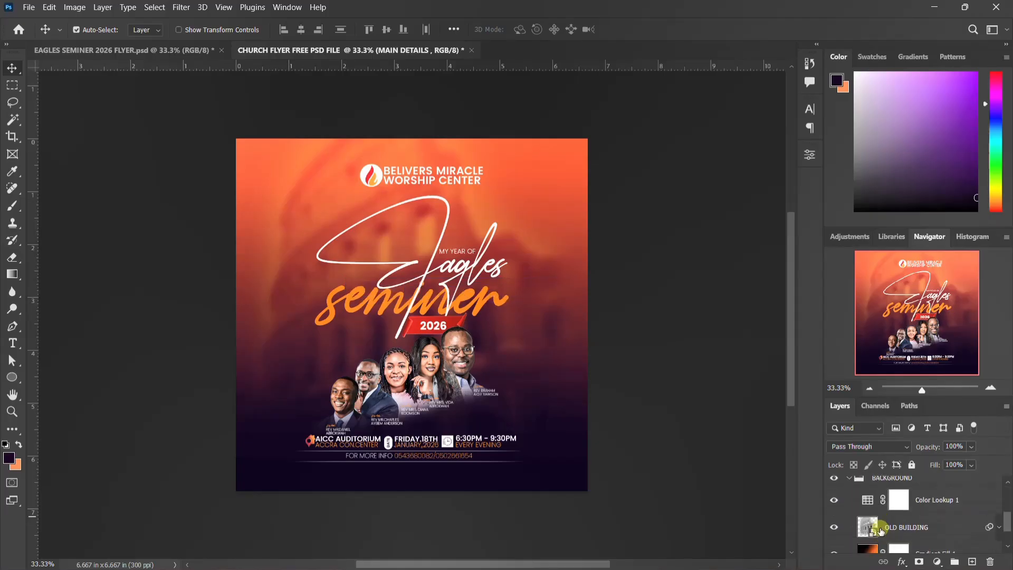
pyautogui.click(999, 527)
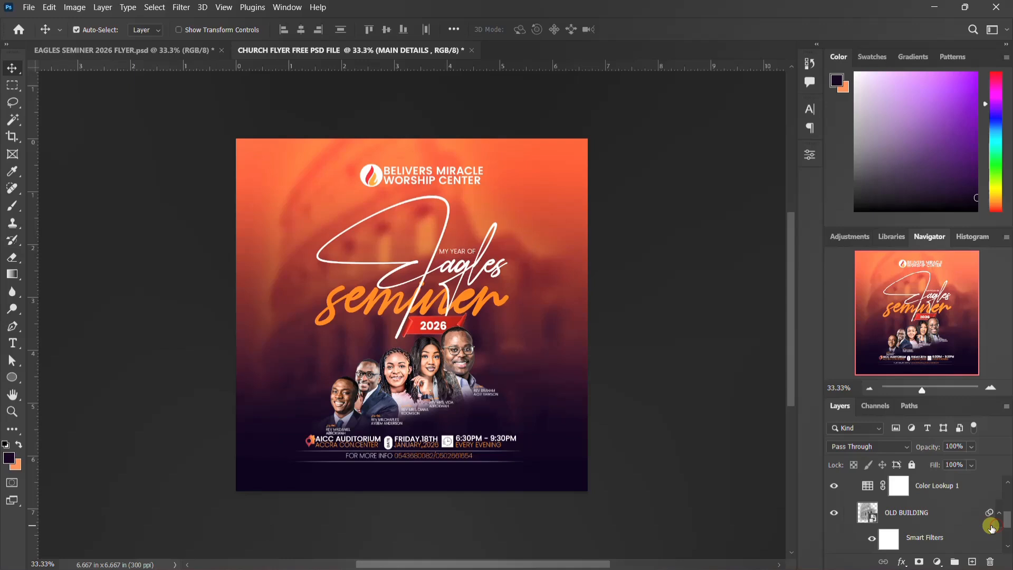
pyautogui.click(911, 528)
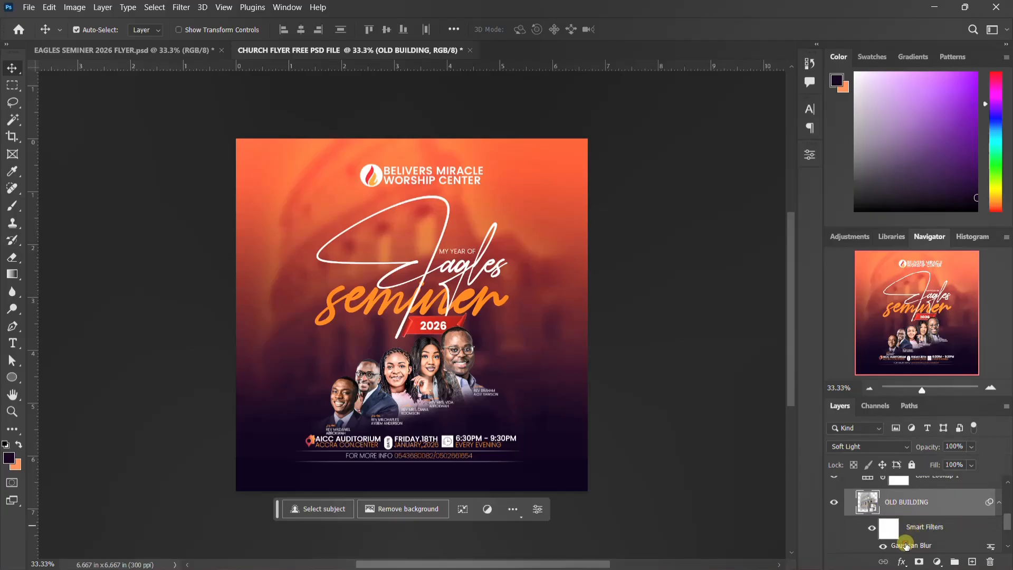
pyautogui.doubleClick(905, 545)
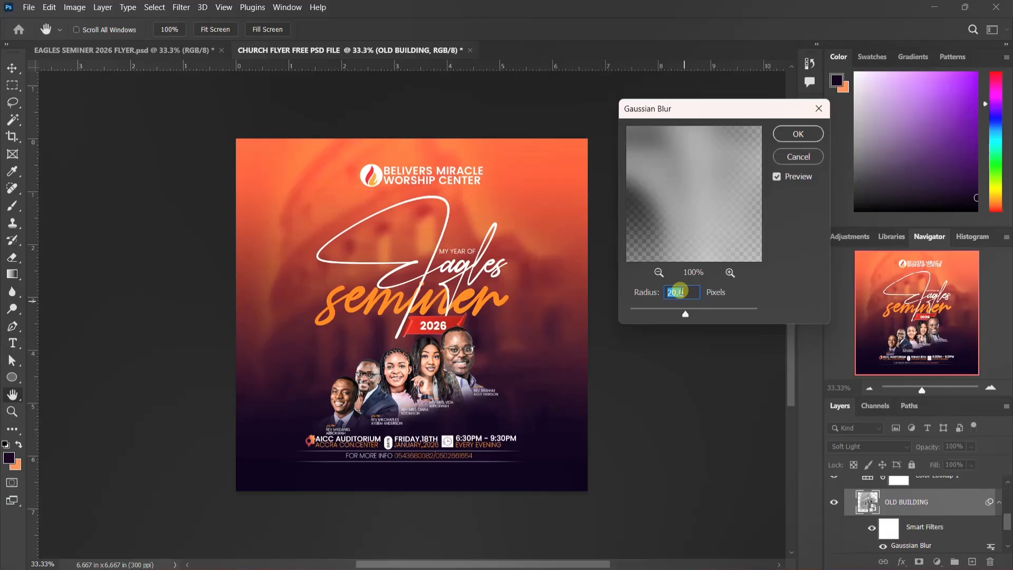
pyautogui.press('Return')
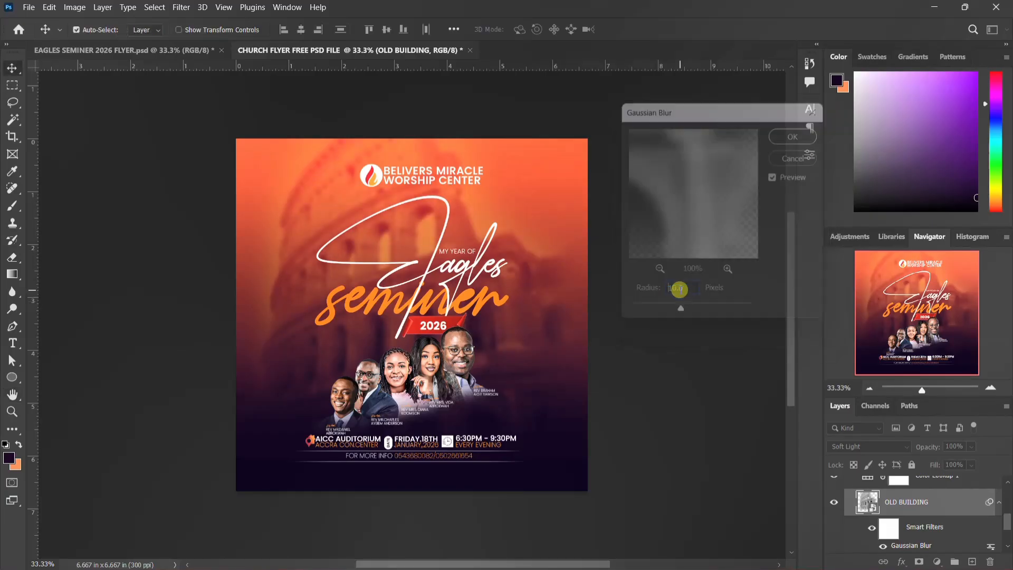
pyautogui.click(1000, 503)
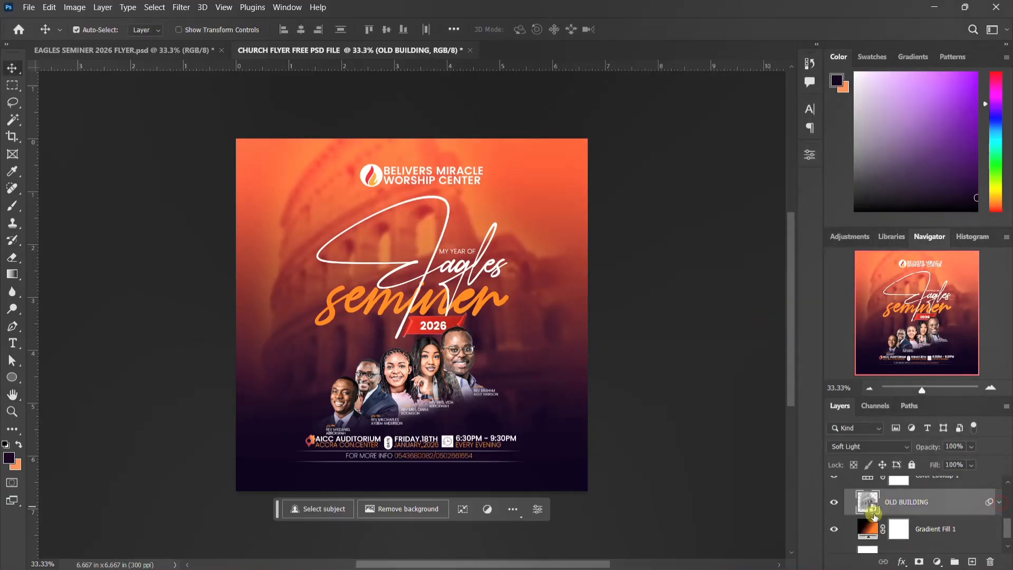
# Collapse the BACKGROUND group and delete the hidden, unused image layer directly above it
pyautogui.scroll(2, 850, 498)
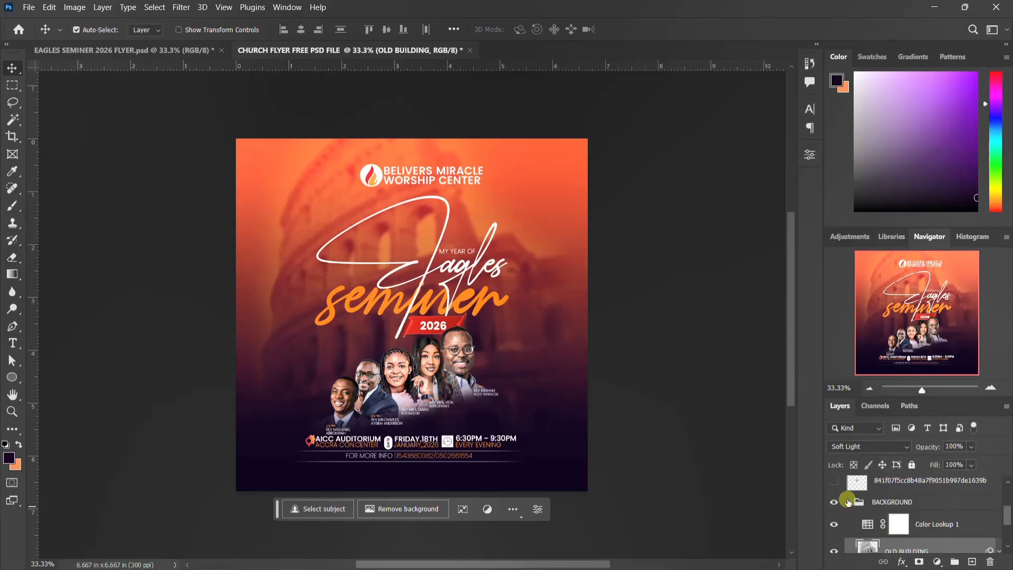
pyautogui.click(848, 502)
pyautogui.click(893, 524)
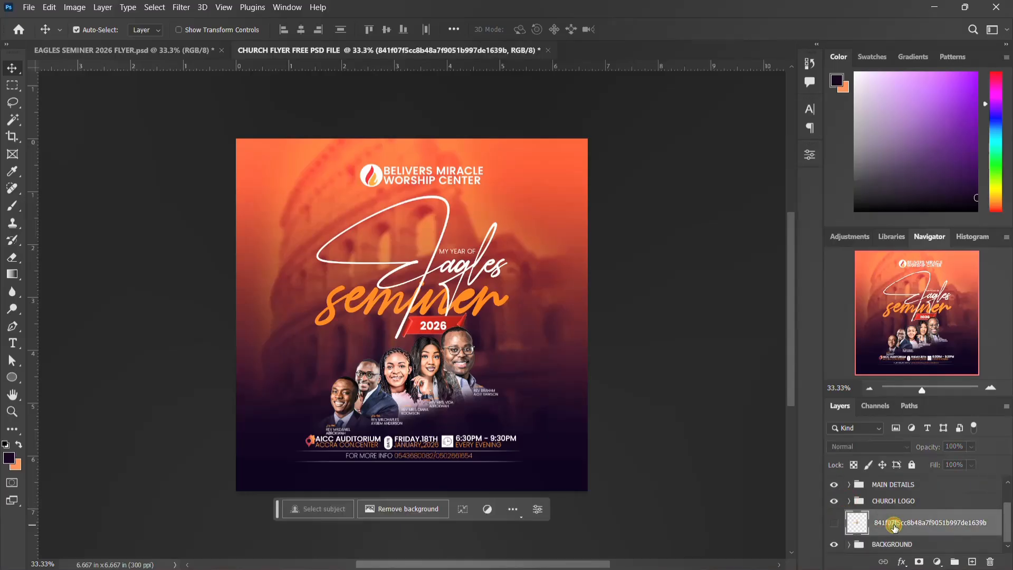
pyautogui.press('Delete')
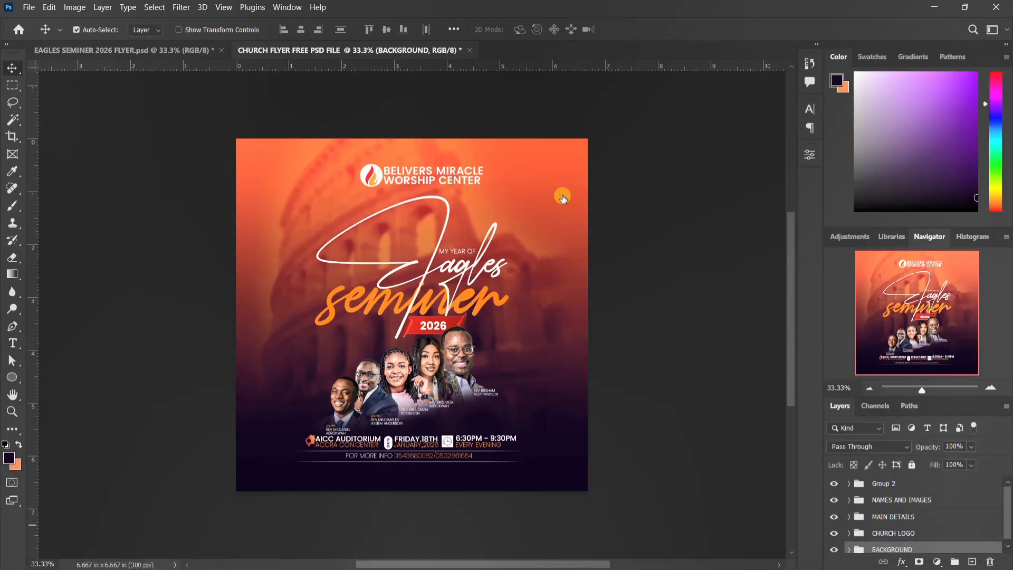
# Add a Color Lookup adjustment above all layer groups and load the well-see.CUBE 3D LUT into it
pyautogui.hotkey('alt', '.')
pyautogui.click(937, 561)
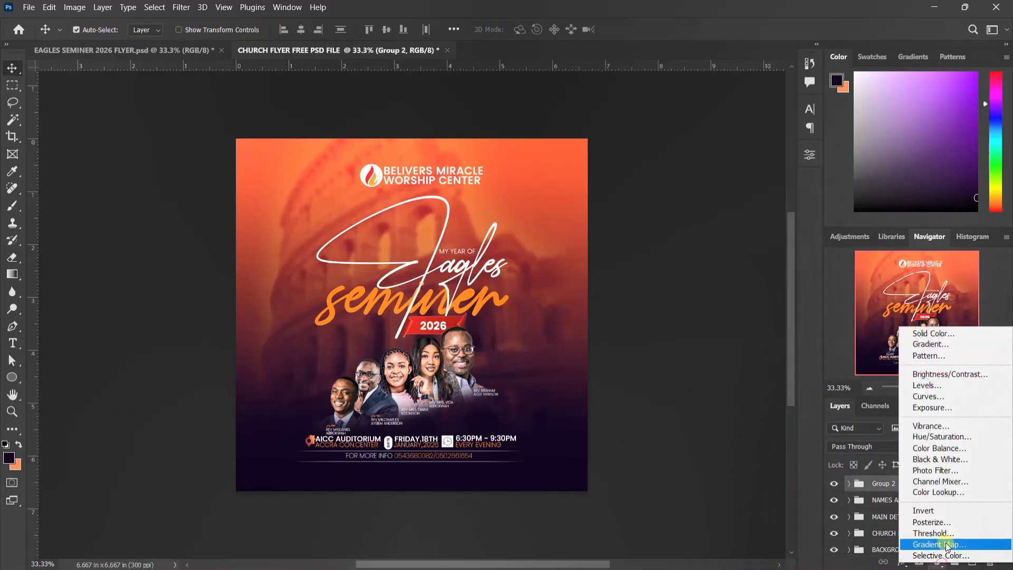
pyautogui.click(944, 493)
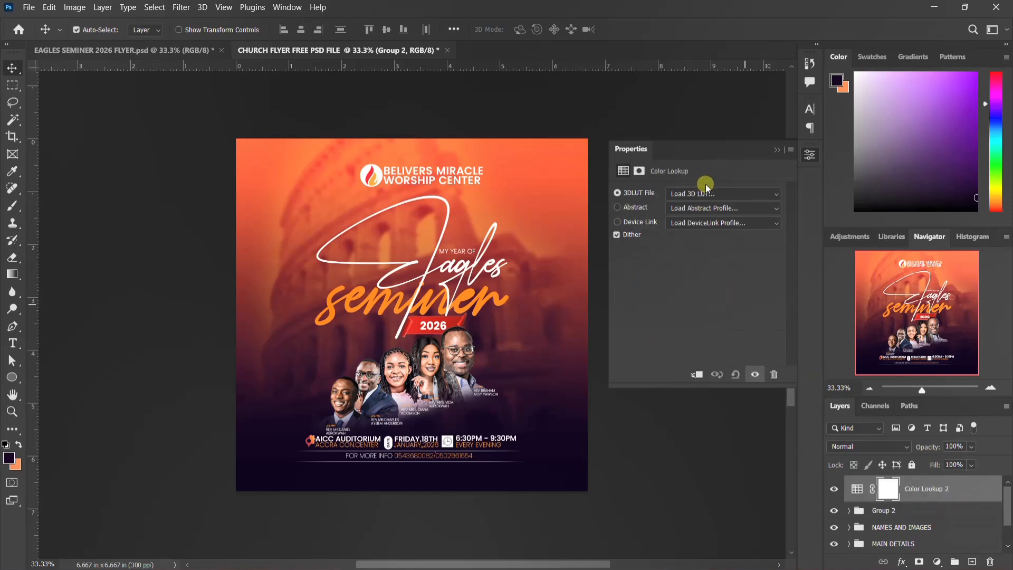
pyautogui.click(714, 194)
pyautogui.click(714, 207)
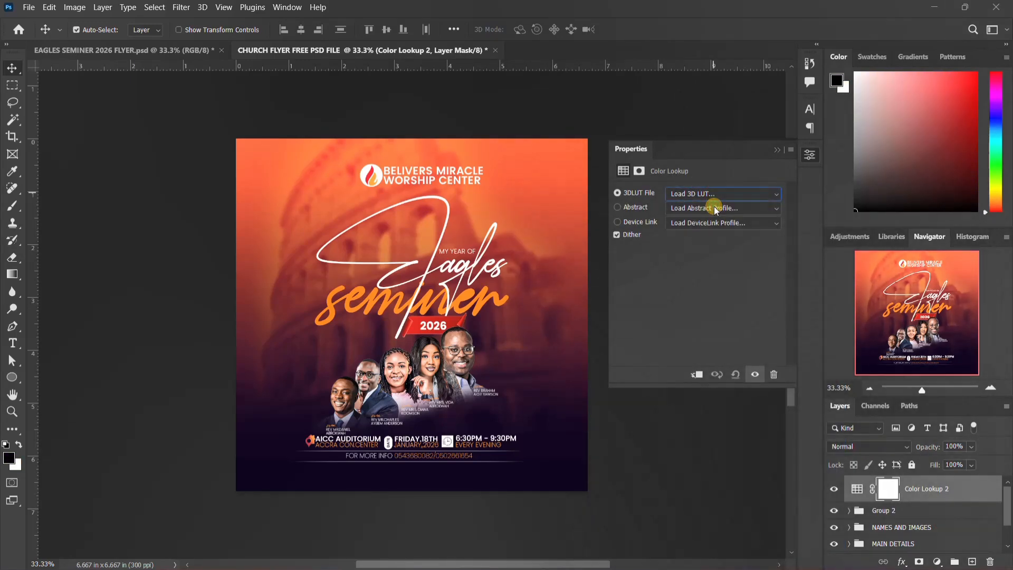
pyautogui.scroll(-8, 872, 365)
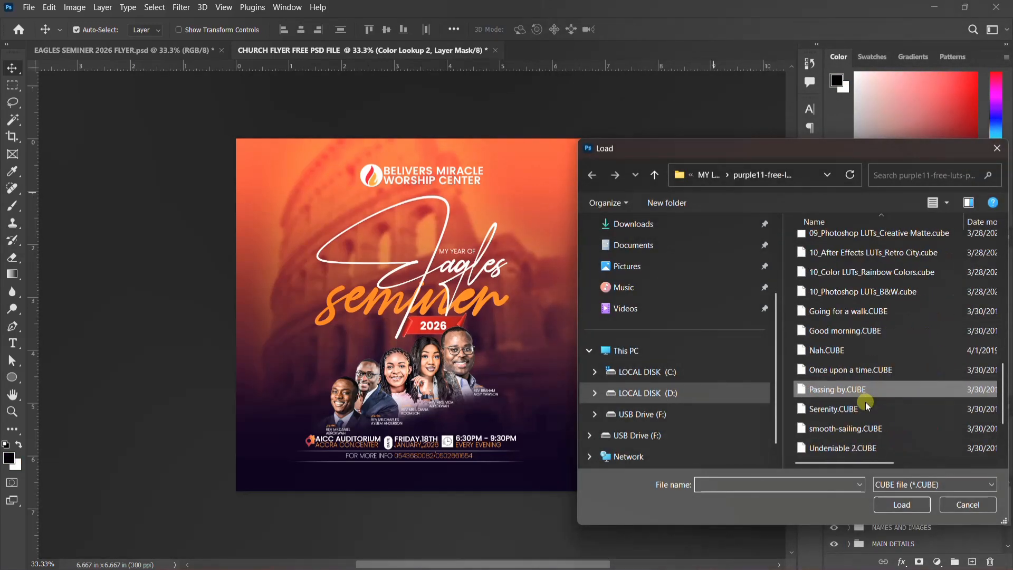
pyautogui.scroll(-2, 865, 406)
pyautogui.click(844, 430)
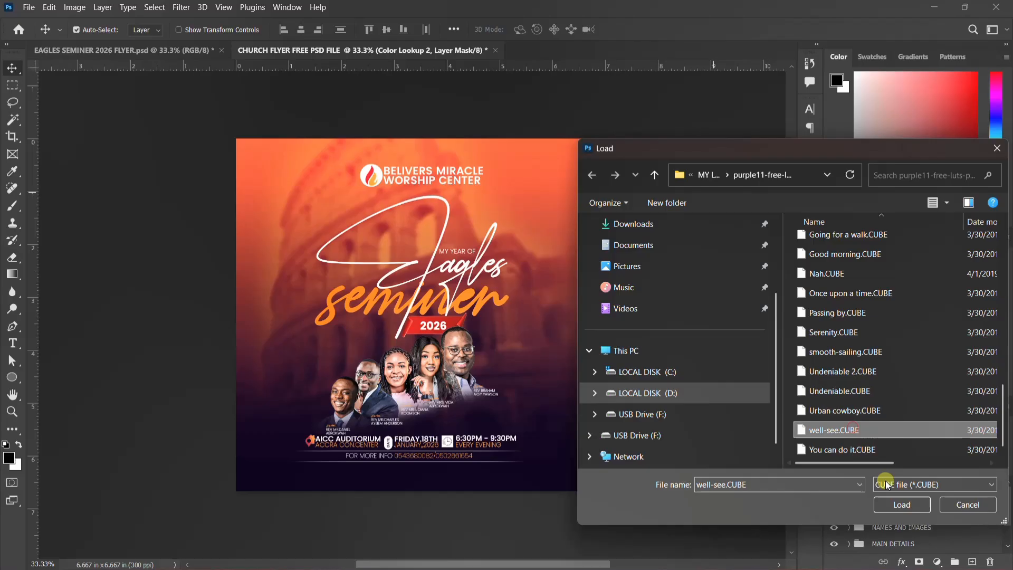
pyautogui.click(900, 505)
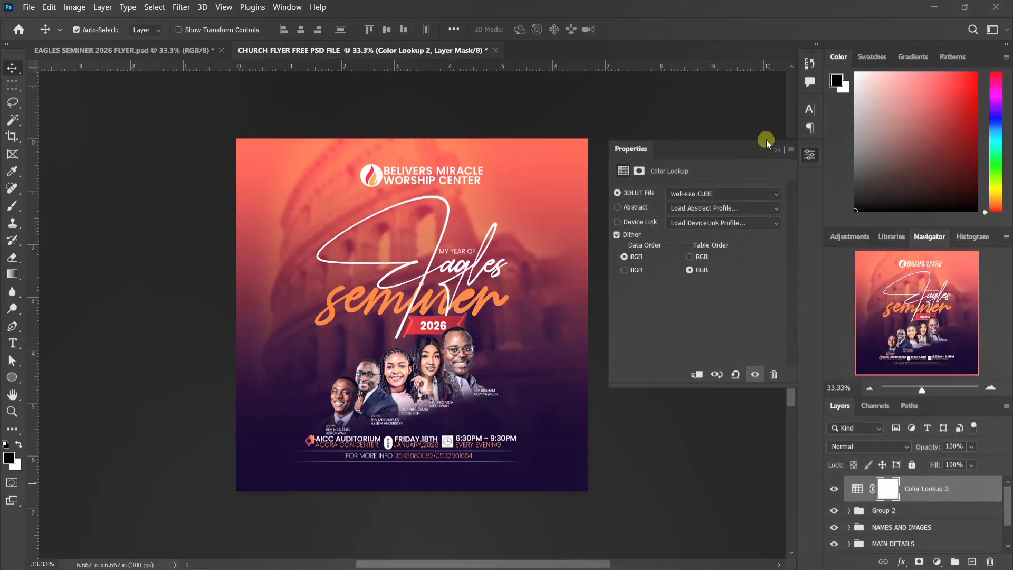
# Set the blend mode of the top Color Lookup adjustment layer to Pin Light
pyautogui.click(806, 158)
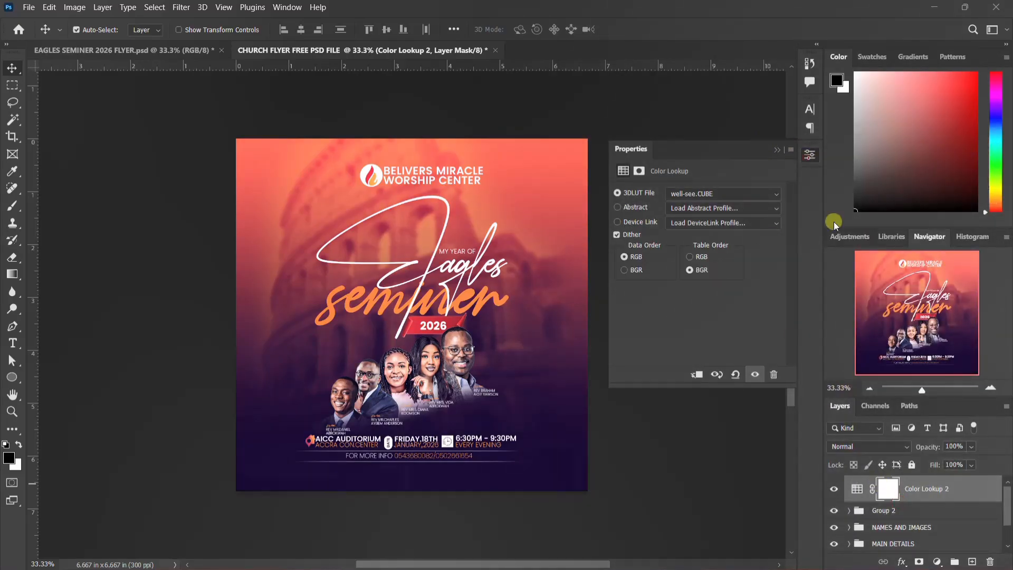
pyautogui.click(868, 447)
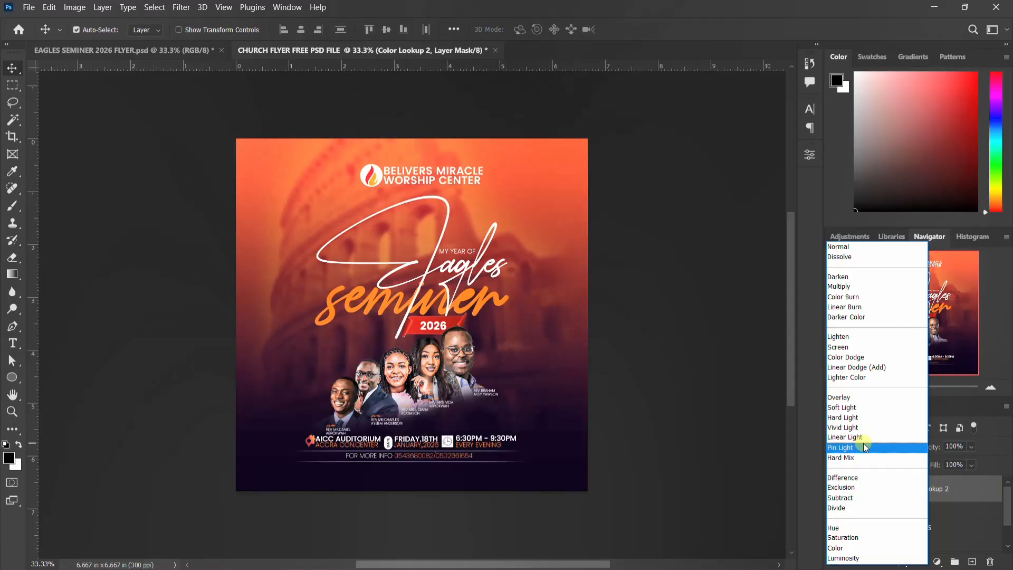
pyautogui.click(865, 447)
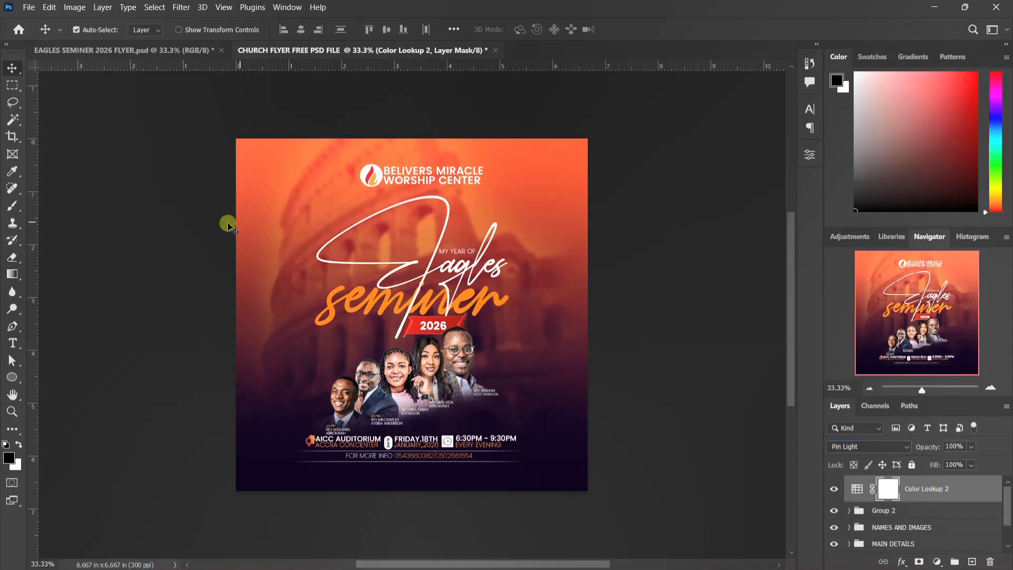
# Examine the color-graded church flyer at several zoom levels
pyautogui.scroll(-2, 274, 238)
pyautogui.scroll(3, 294, 242)
pyautogui.scroll(-1, 298, 250)
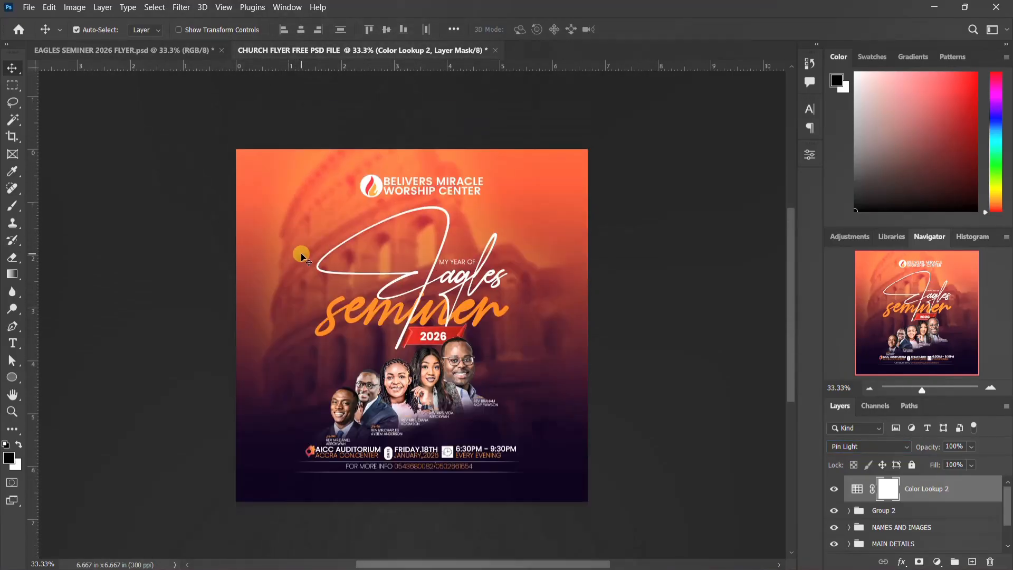
pyautogui.scroll(2, 301, 257)
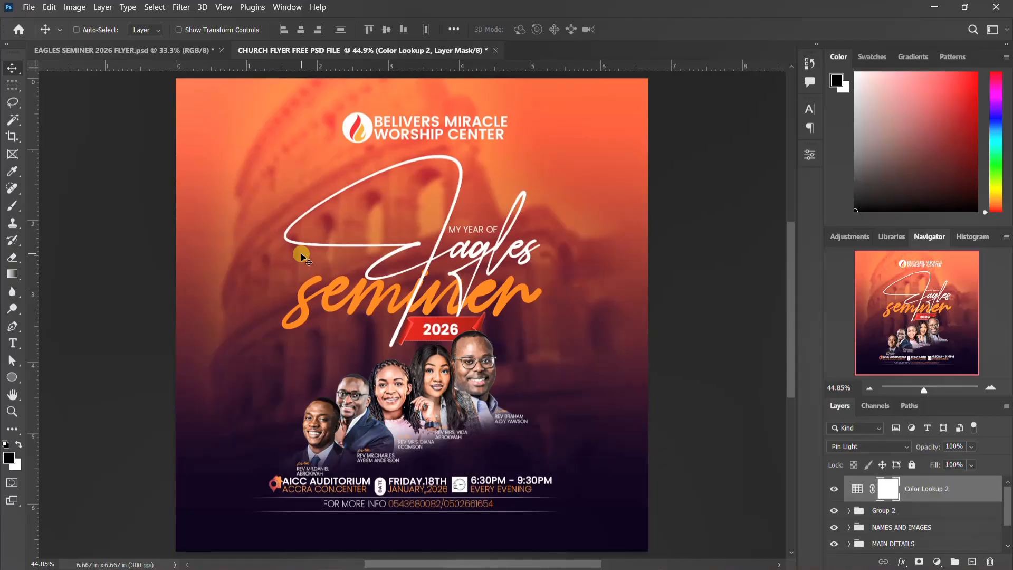
pyautogui.scroll(-4, 301, 257)
pyautogui.scroll(-2, 301, 257)
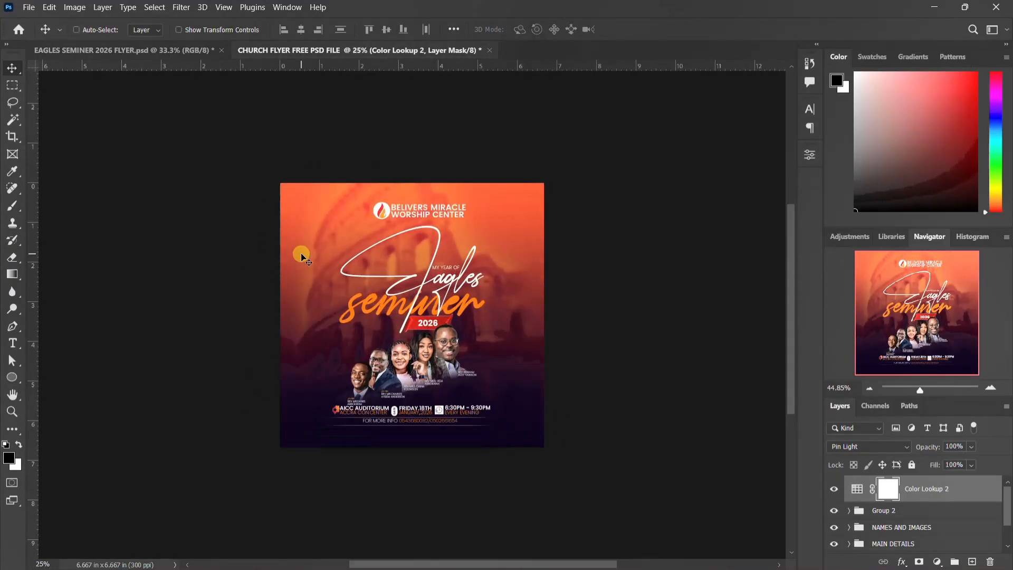
pyautogui.scroll(3, 301, 257)
pyautogui.scroll(-2, 301, 257)
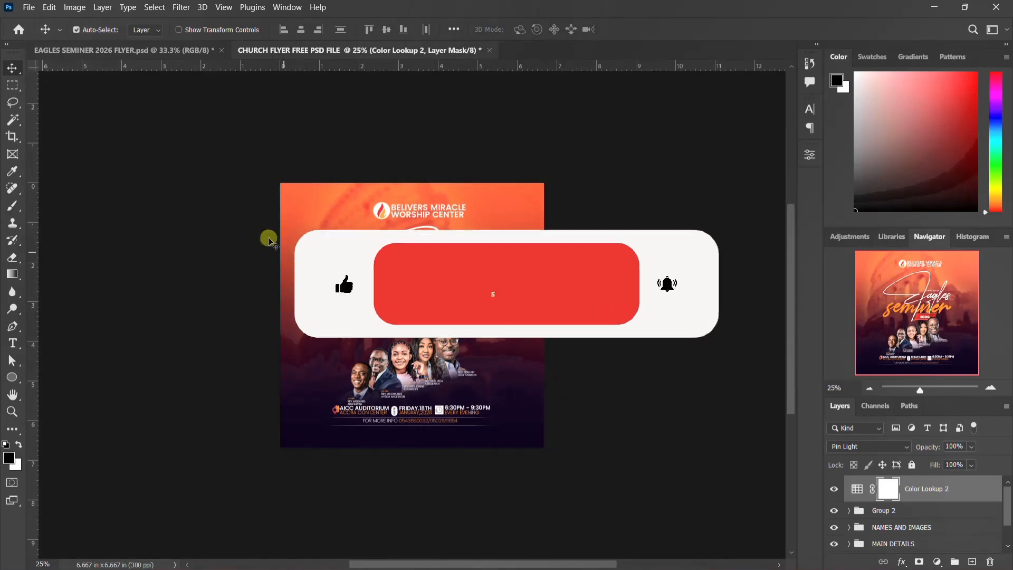
# Compare the church flyer with the EAGLES SEMINER 2026 reference flyer, and view the whole church flyer again
pyautogui.click(122, 49)
pyautogui.scroll(-3, 311, 158)
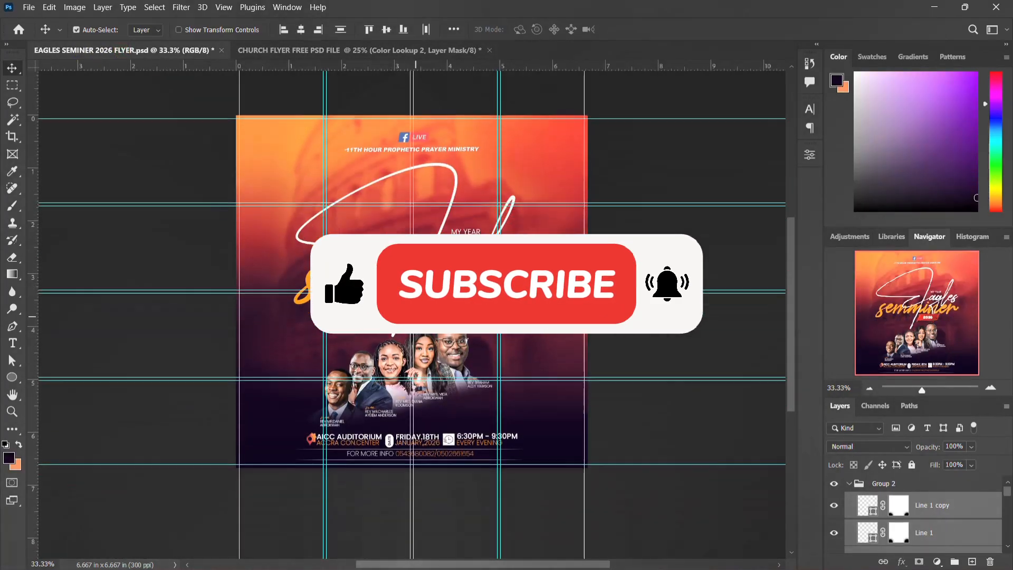
pyautogui.click(391, 51)
pyautogui.press('d')
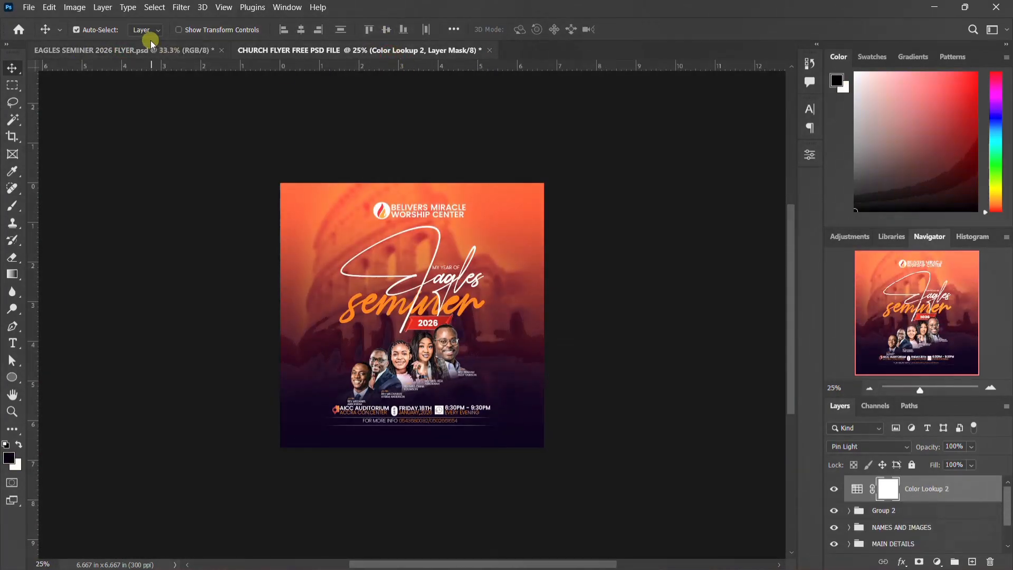
pyautogui.click(156, 51)
pyautogui.click(346, 50)
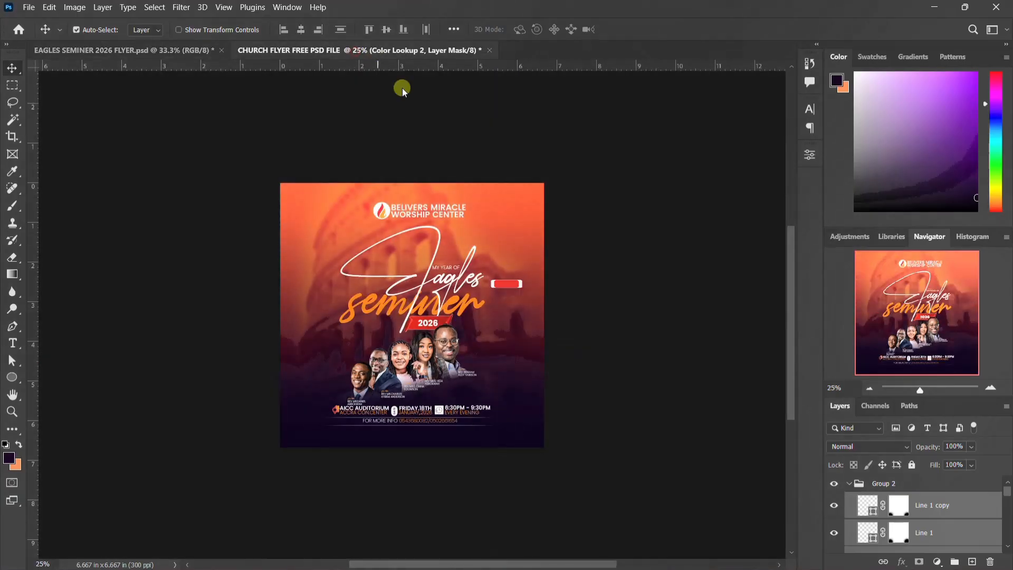
pyautogui.hotkey('ctrl', '+')
pyautogui.hotkey('ctrl', '+')
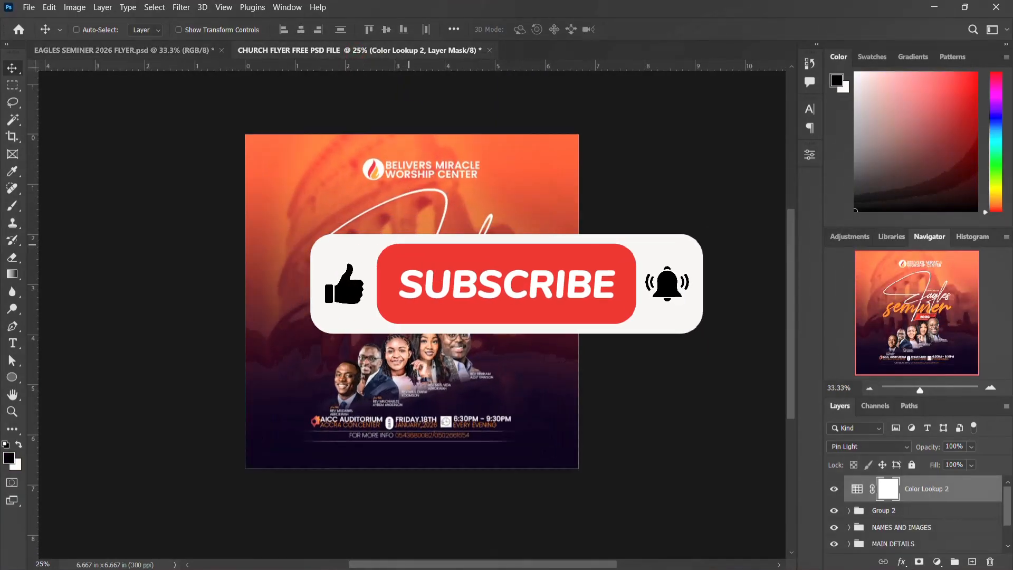
pyautogui.hotkey('ctrl', '-')
pyautogui.hotkey('ctrl', '-')
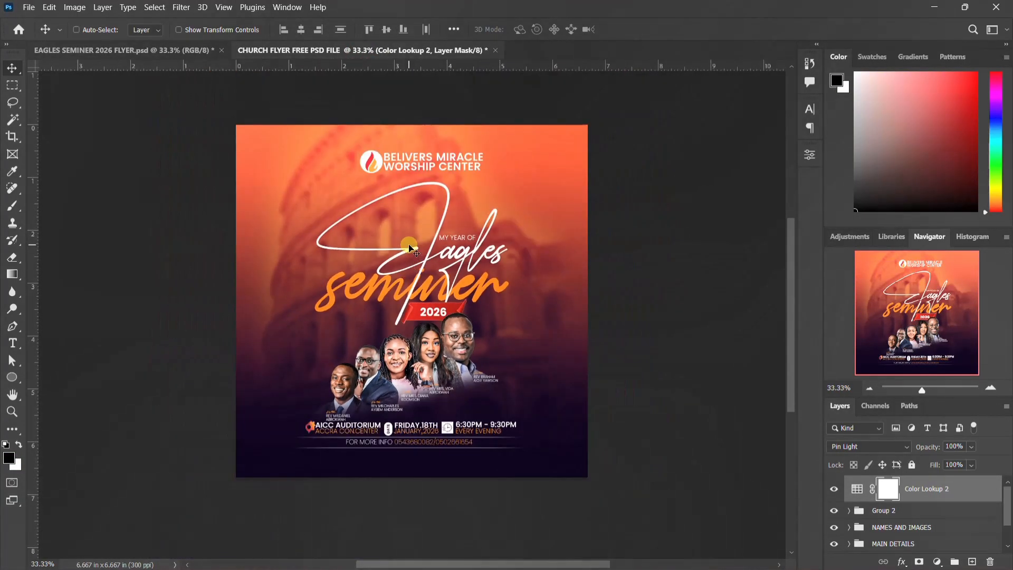